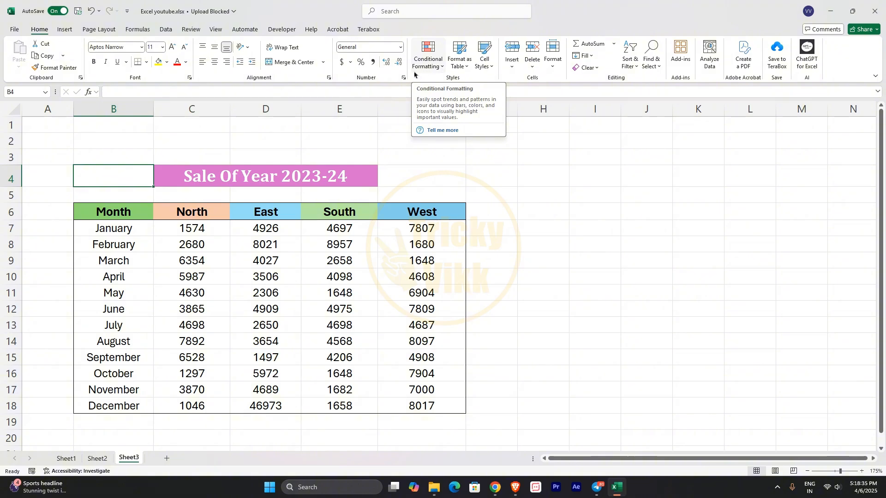
left_click(440, 68)
mouse_move(452, 88)
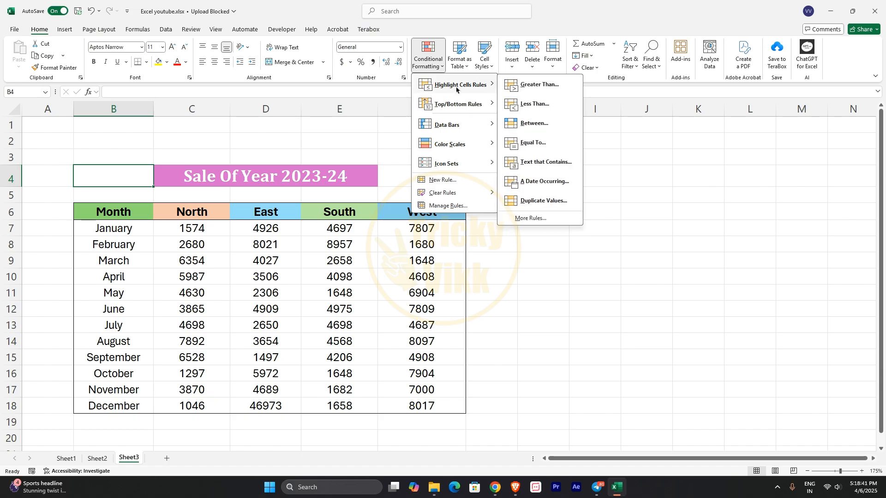
mouse_move(454, 109)
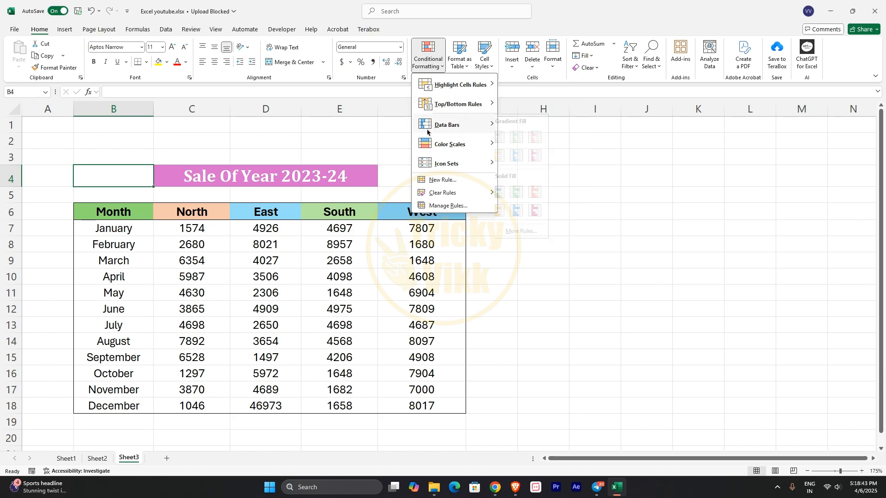
mouse_move(445, 166)
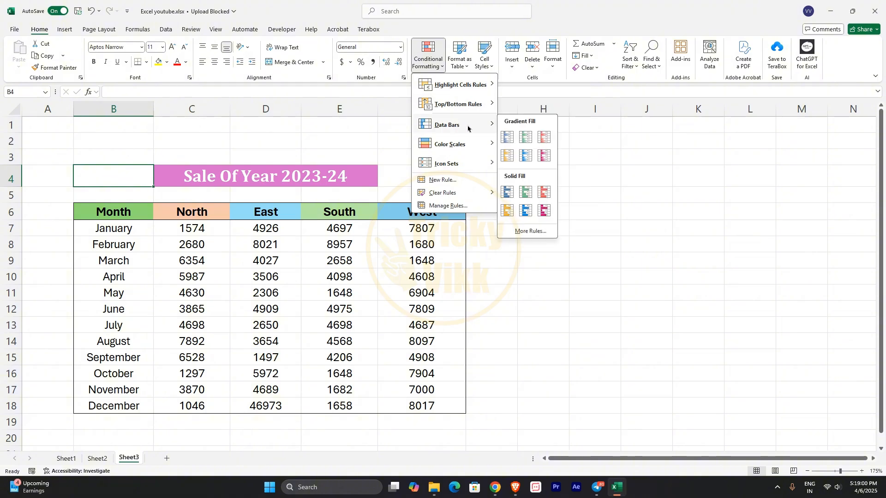
mouse_move(459, 146)
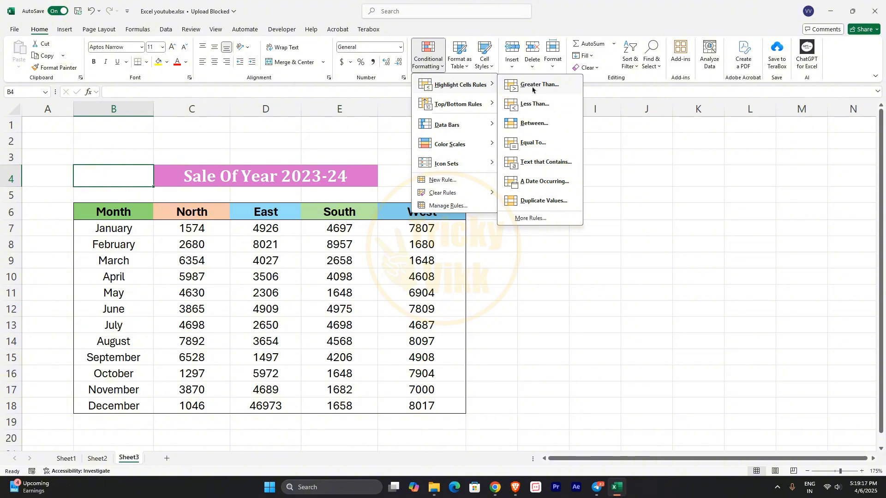
left_click(266, 255)
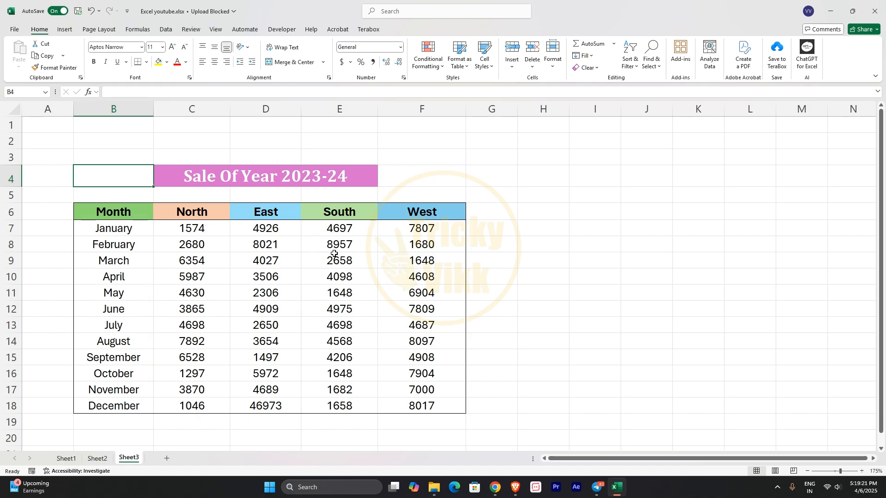
left_click_drag(176, 224, 421, 408)
left_click(321, 283)
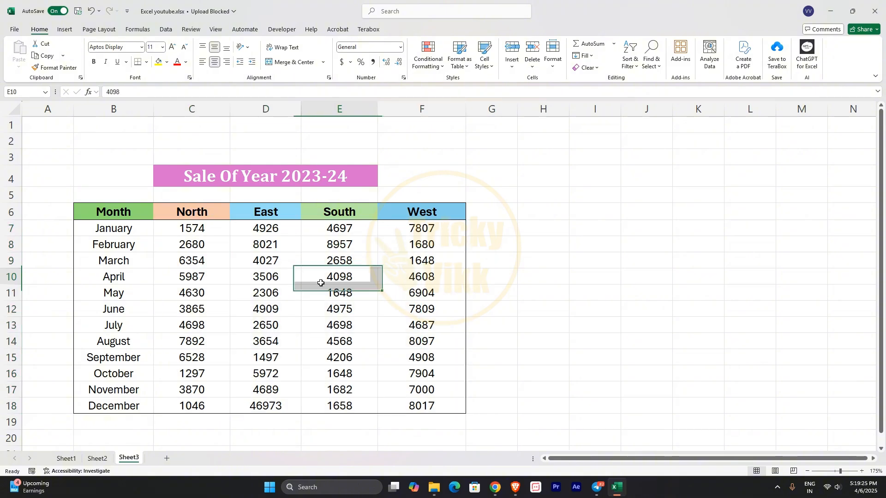
left_click(442, 68)
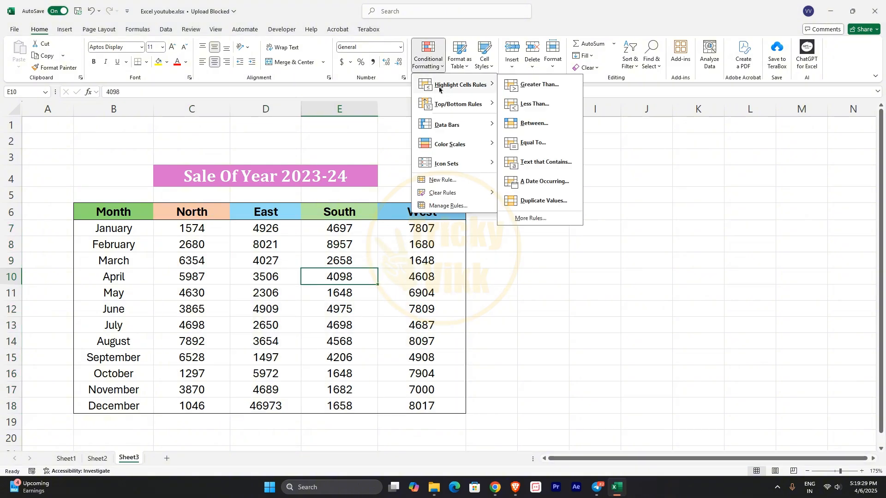
left_click(439, 70)
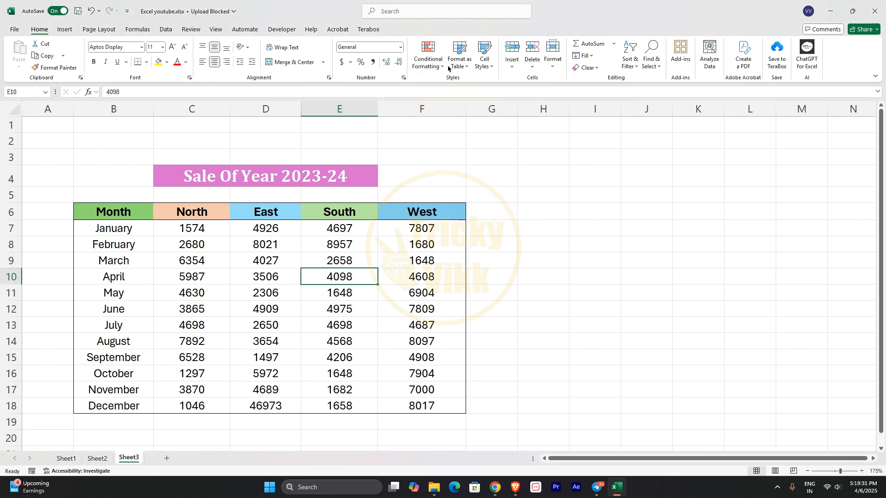
left_click(442, 68)
mouse_move(461, 85)
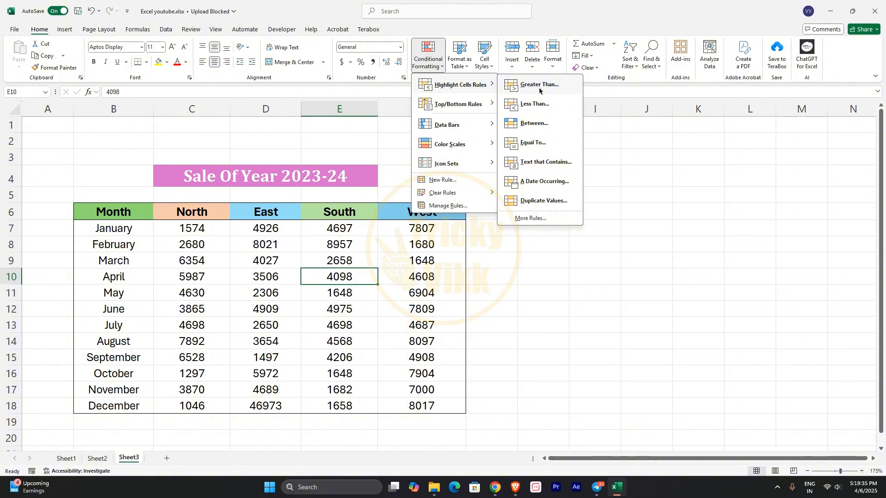
left_click(239, 274)
left_click_drag(165, 226, 416, 410)
left_click(417, 373)
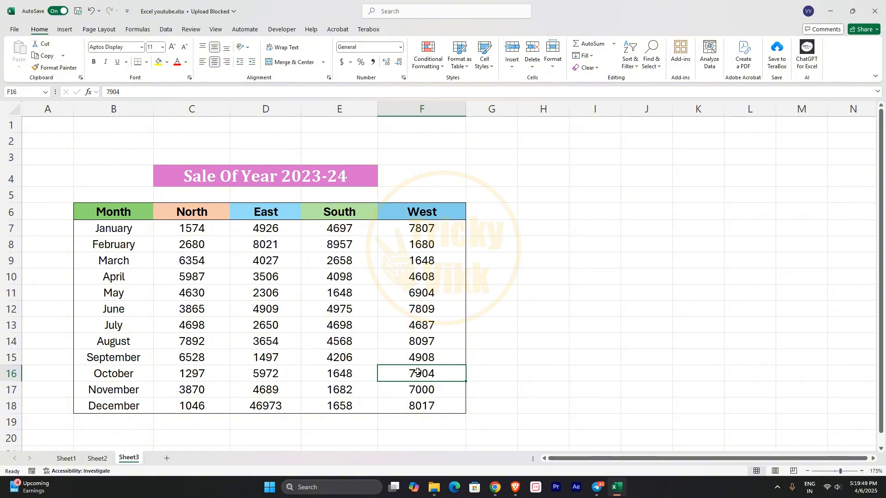
Set up a Greater Than 4000 highlight rule for the sales figures in C7:F18, with Yellow Fill with Dark Yellow Text
left_click_drag(163, 227, 459, 407)
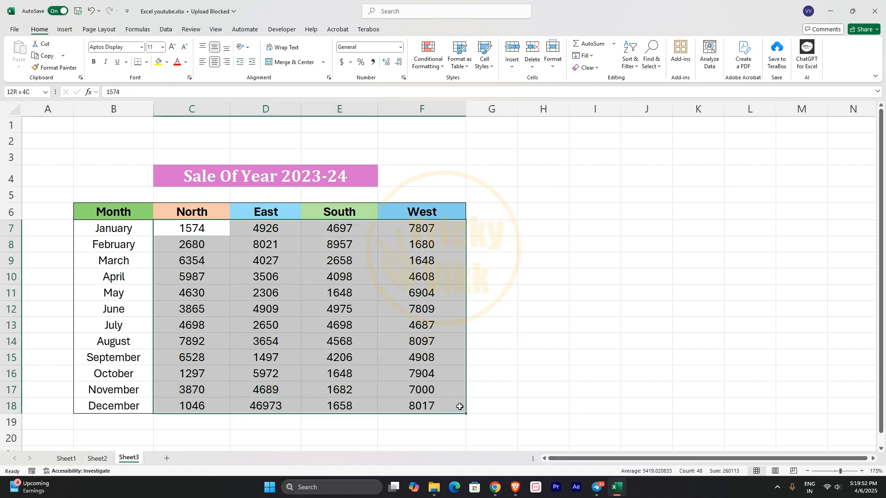
left_click(437, 68)
mouse_move(455, 88)
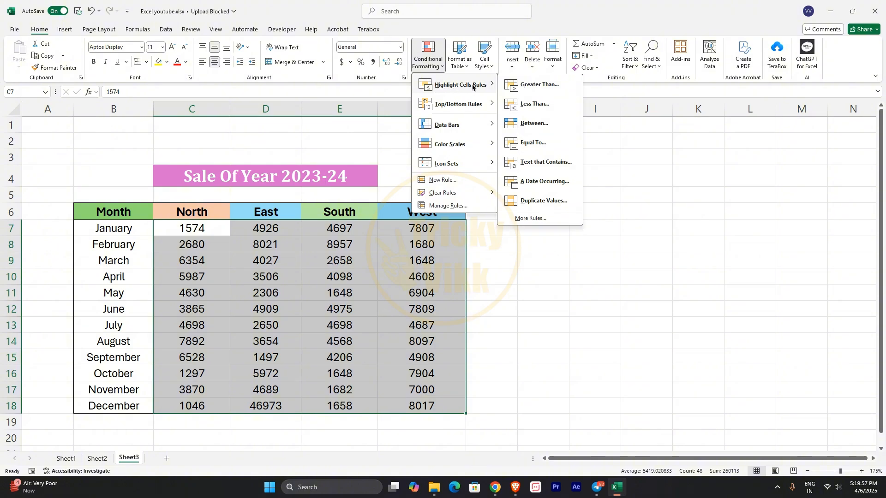
left_click(538, 92)
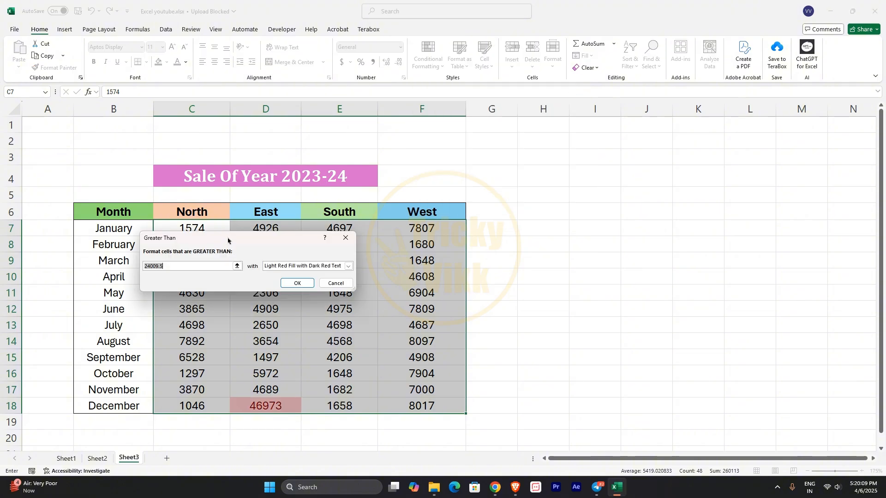
left_click_drag(228, 241, 571, 247)
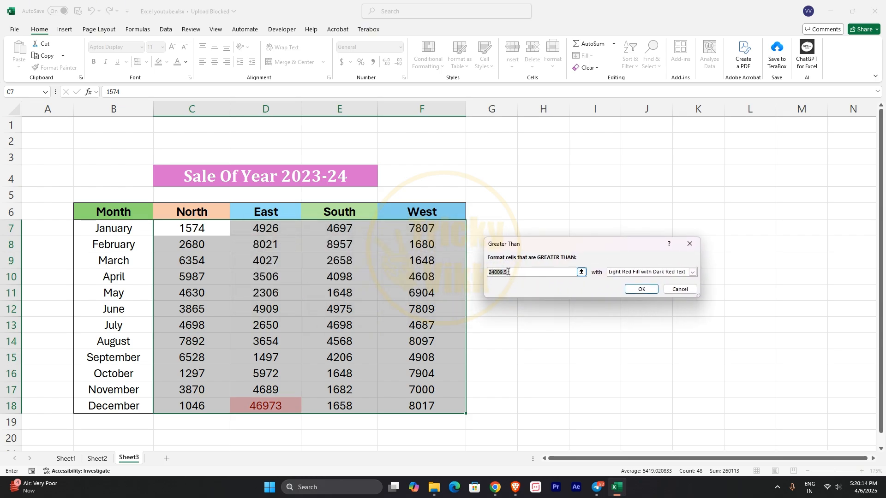
left_click_drag(509, 272, 487, 276)
key("BackSpace")
type("4000")
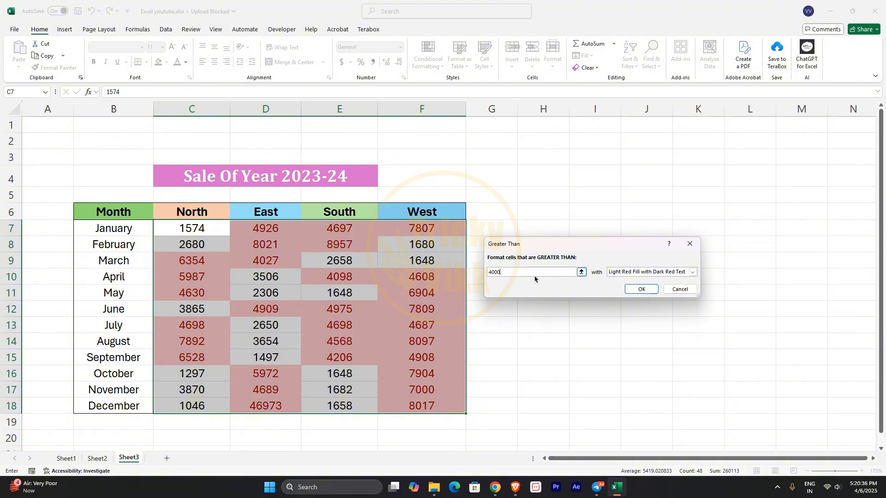
left_click(691, 275)
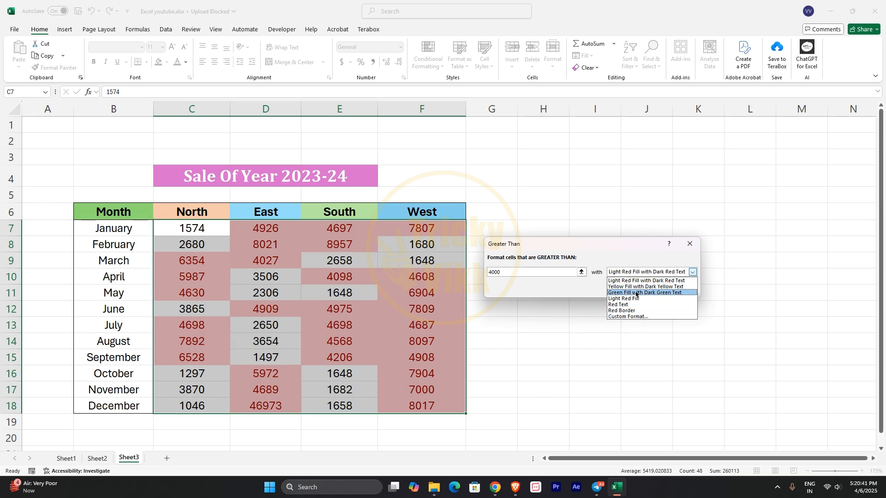
left_click(667, 287)
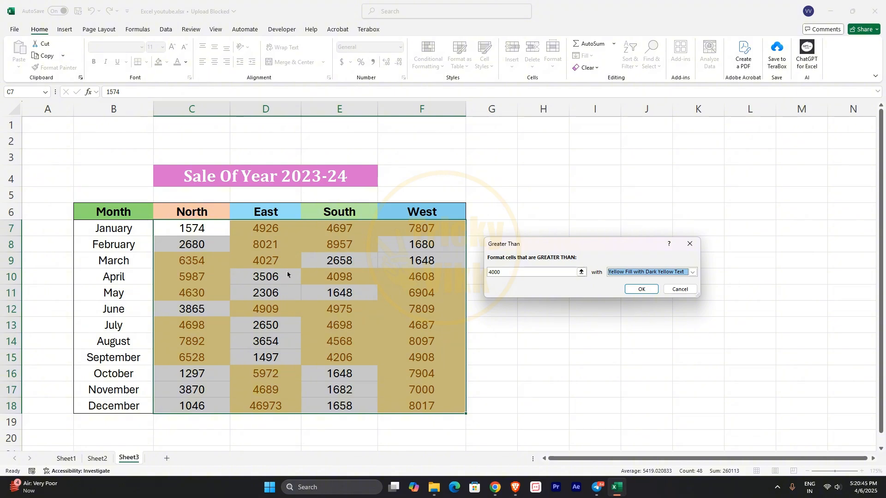
Switch the Greater Than rule to a custom format with a bold green font and apply it to the sales figures
left_click(692, 273)
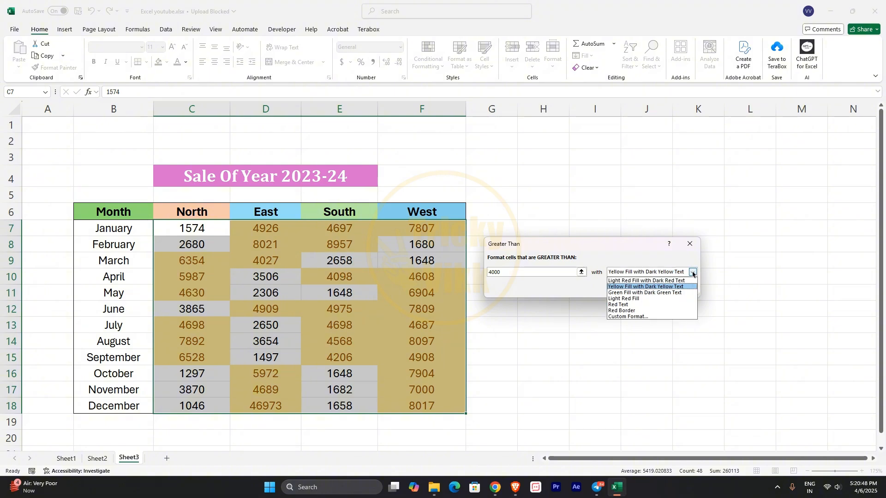
left_click(636, 317)
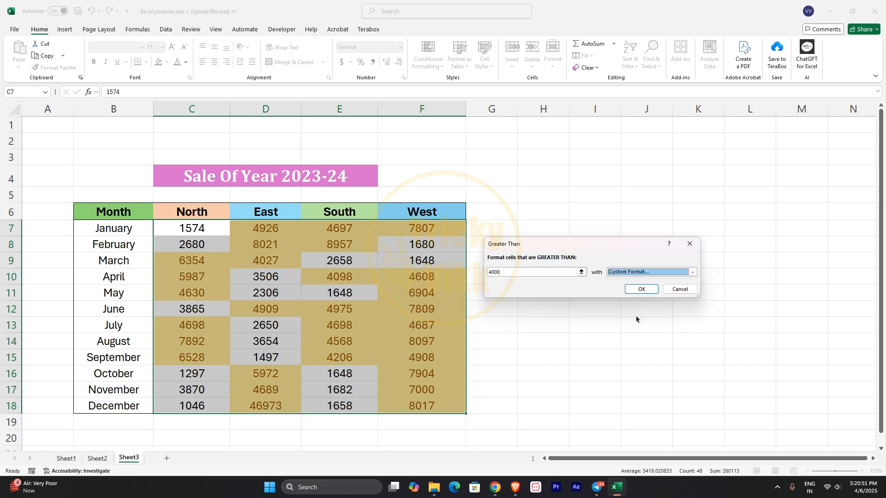
left_click_drag(211, 138, 561, 167)
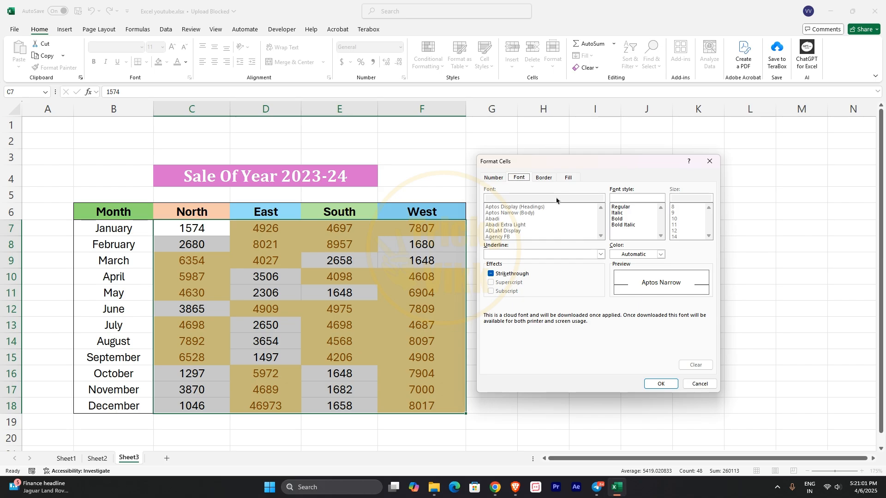
left_click(617, 218)
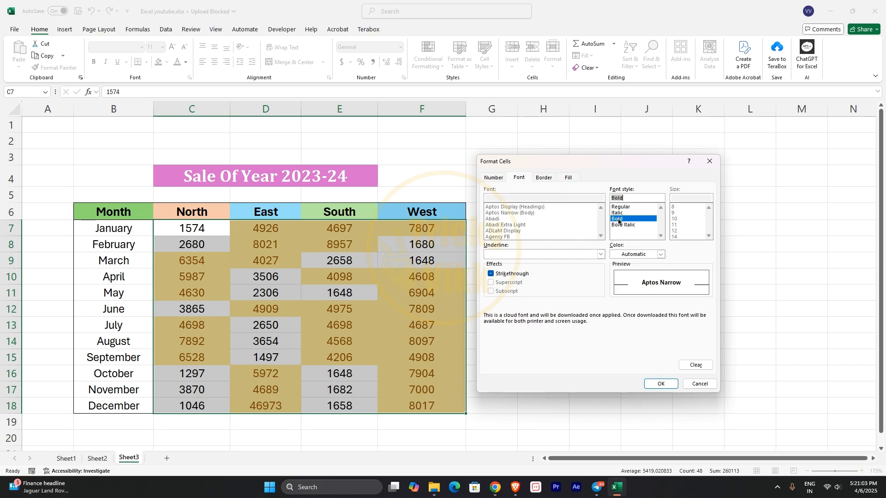
left_click(660, 254)
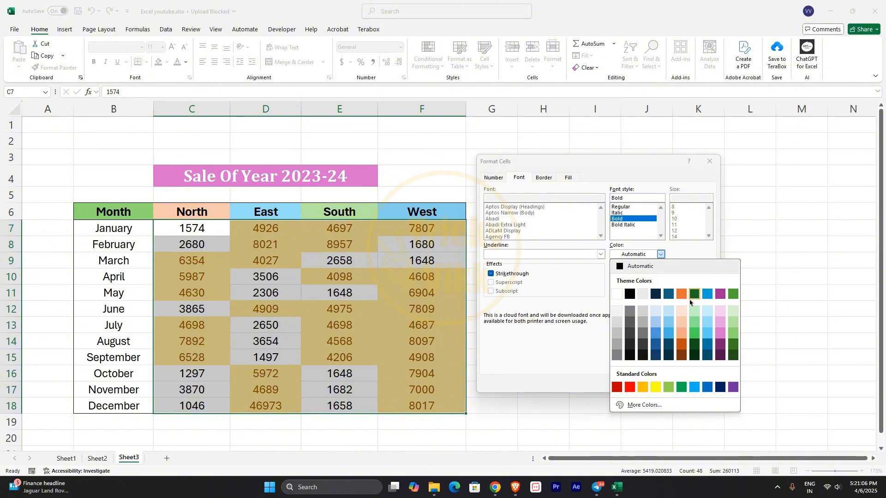
left_click(733, 294)
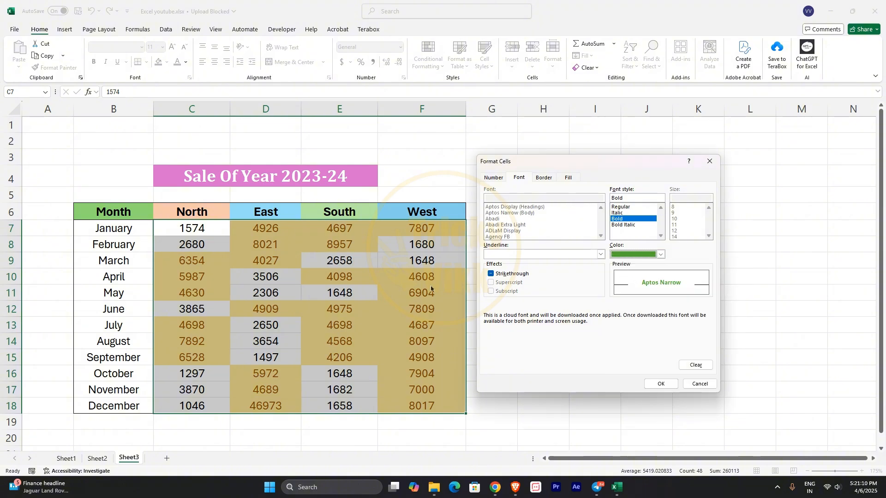
left_click(568, 179)
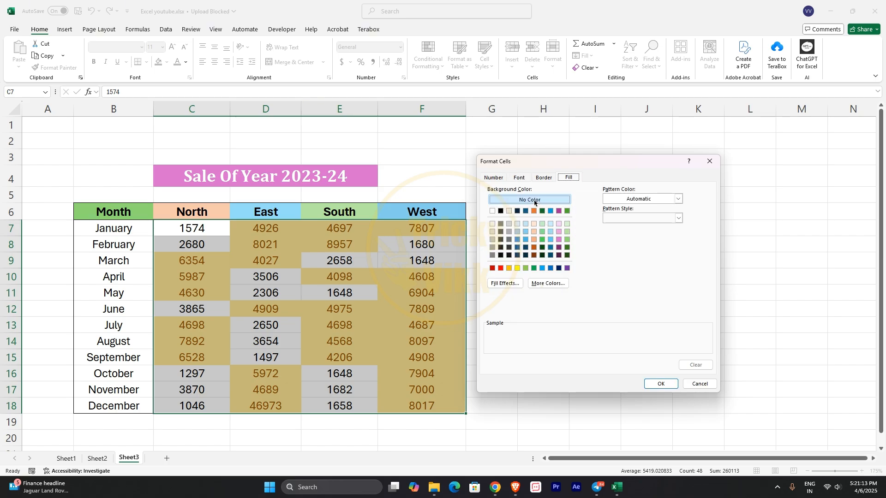
left_click(660, 384)
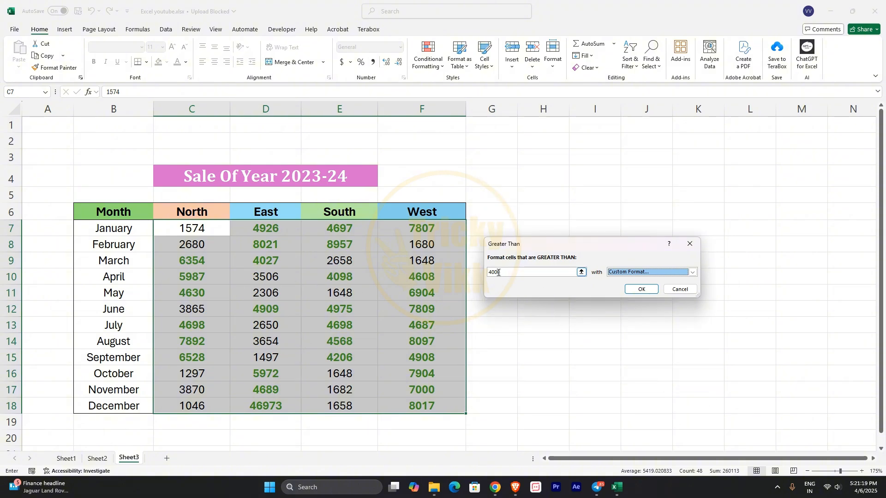
left_click_drag(502, 272, 488, 272)
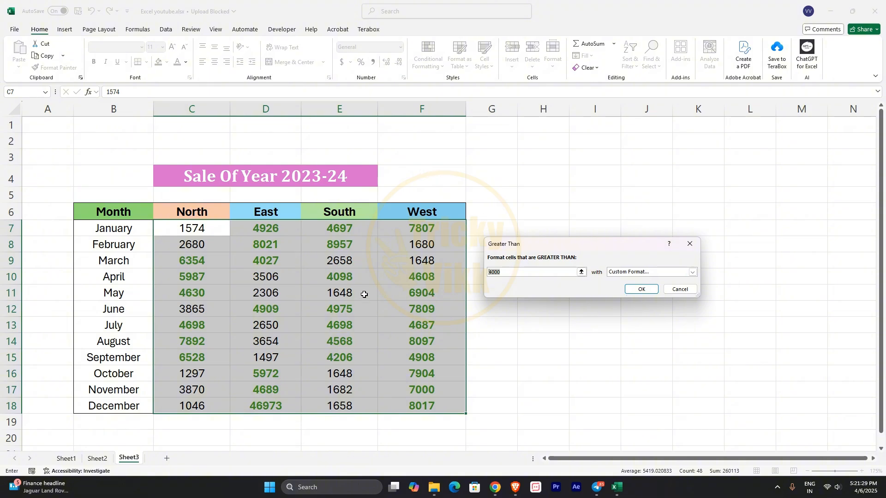
left_click(641, 289)
left_click(203, 277)
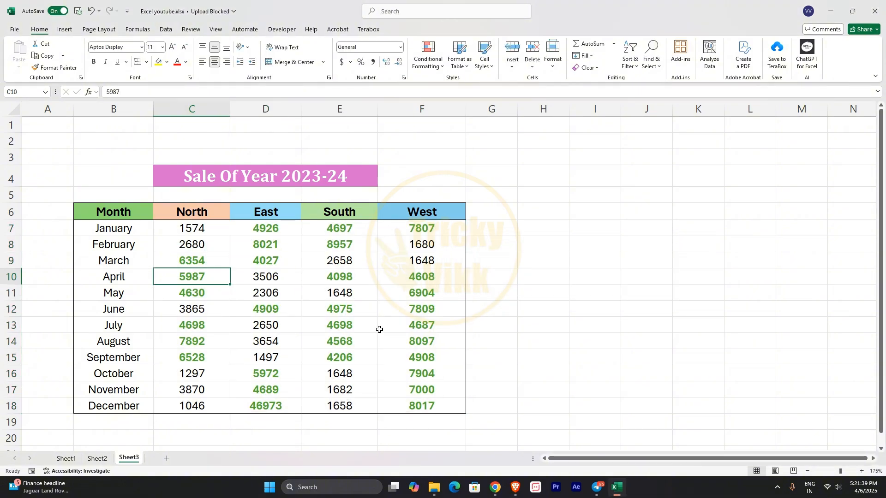
left_click(439, 69)
mouse_move(466, 84)
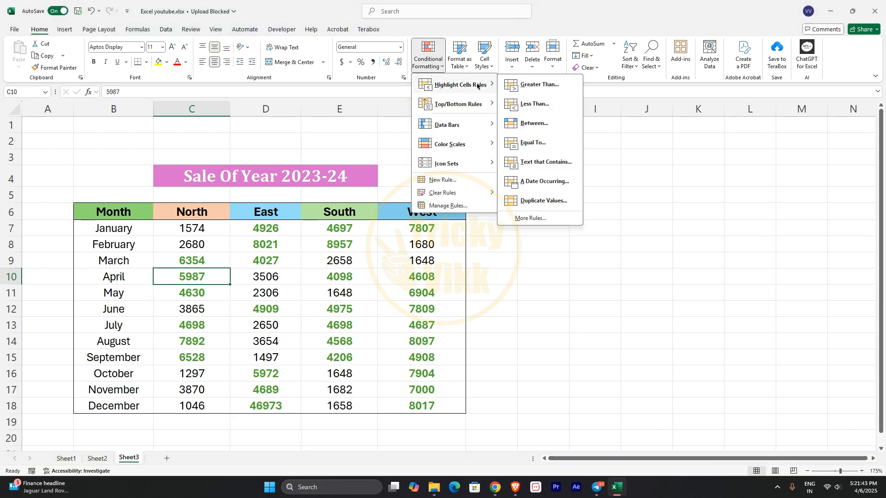
left_click(531, 107)
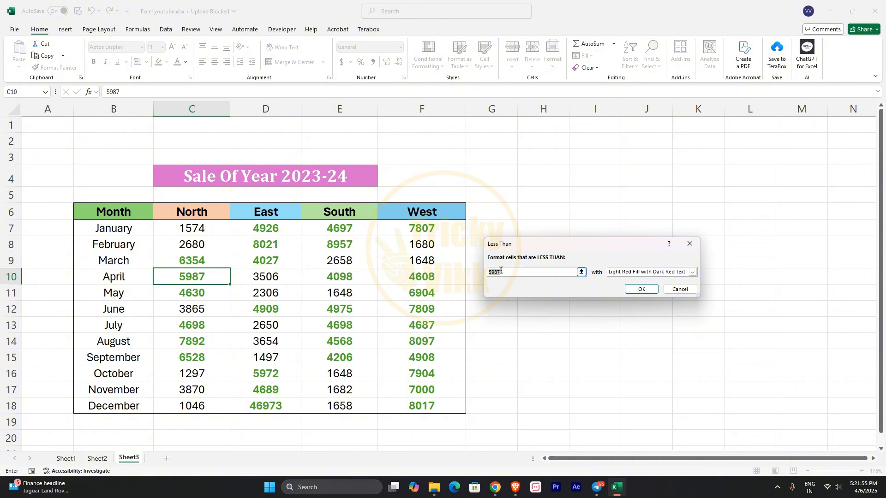
type("1")
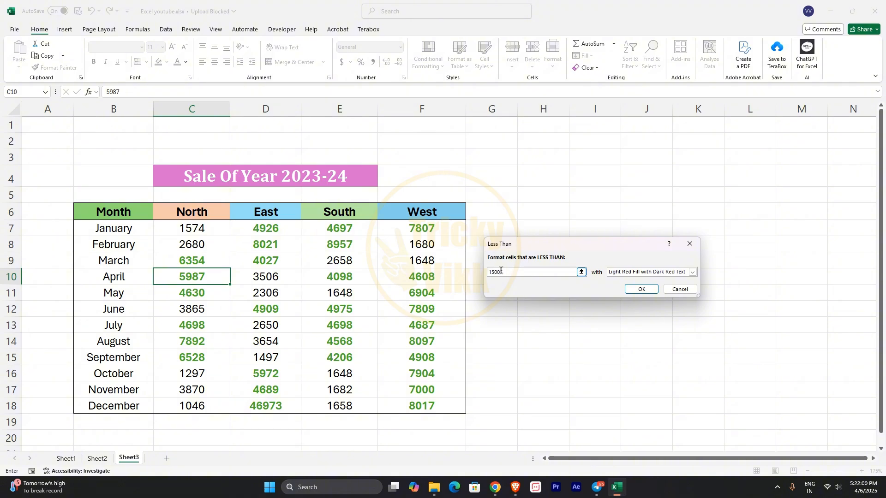
type("500")
left_click(682, 290)
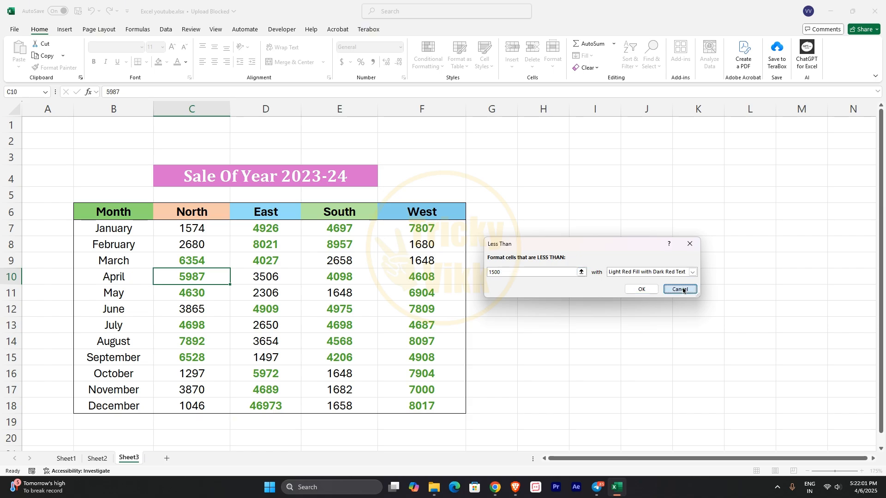
Set up a Less Than 1500 highlight rule for the sales figures in C7:F18
left_click_drag(177, 229, 436, 408)
left_click(428, 54)
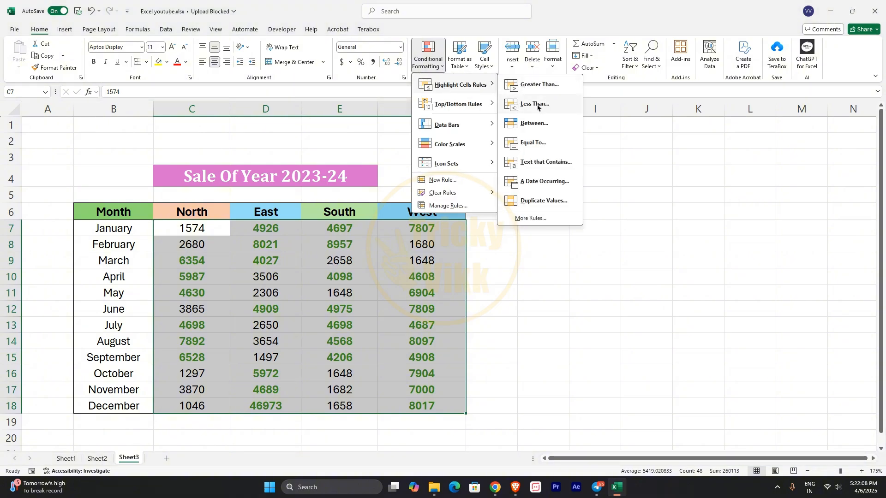
left_click(537, 104)
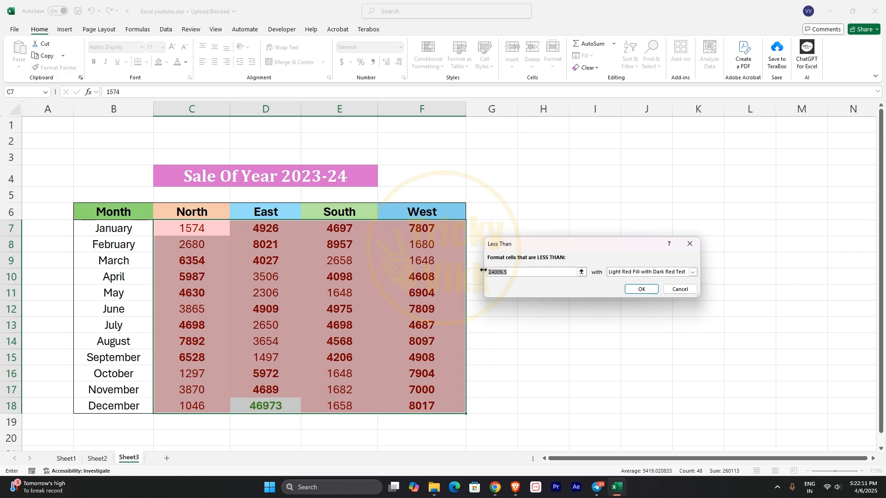
type("1500")
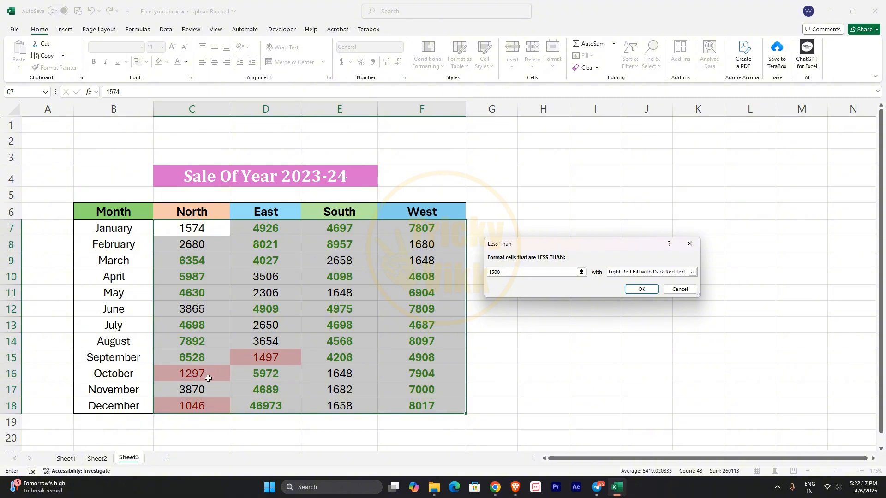
Switch the Less Than rule to a custom format with a bold red font and apply it to the sales figures
left_click(692, 272)
left_click(653, 319)
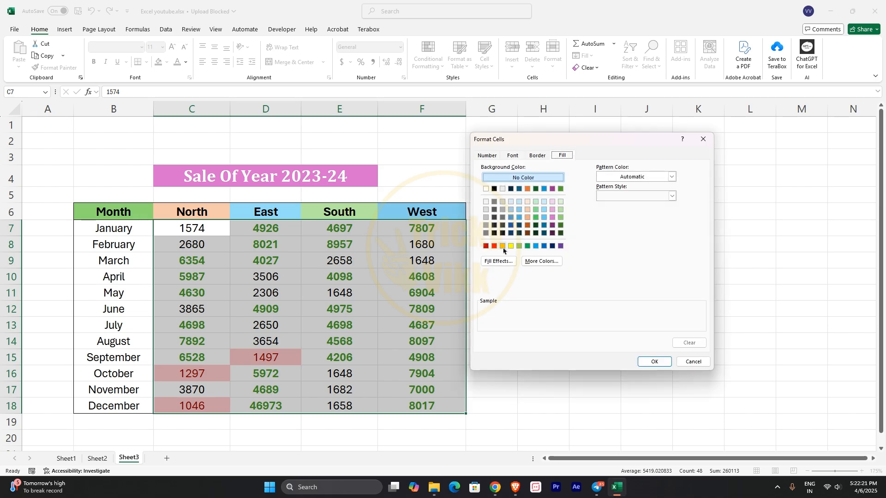
left_click(512, 155)
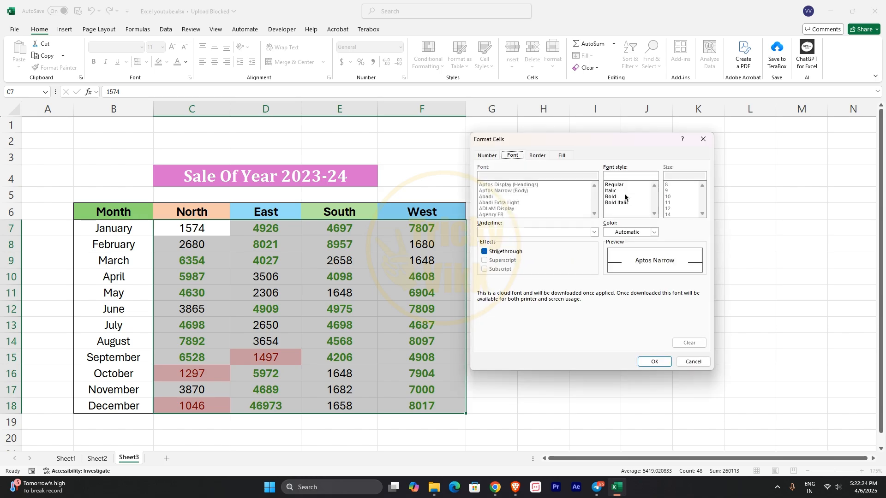
left_click(612, 197)
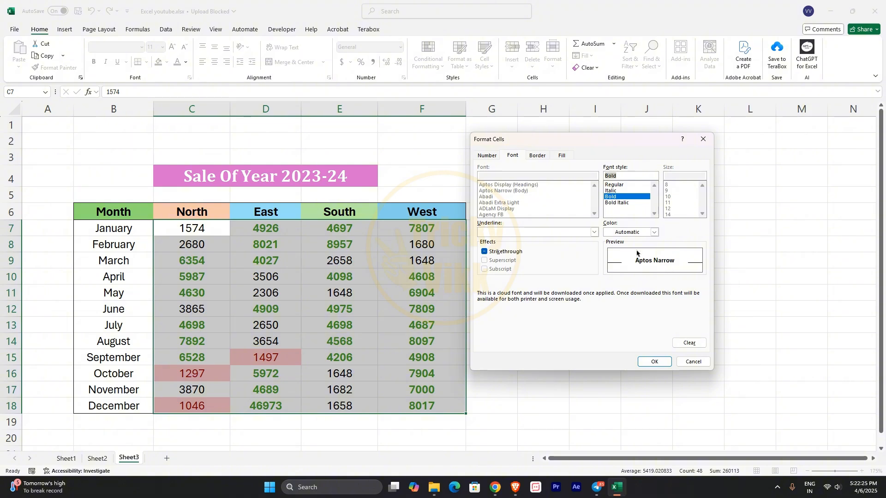
left_click(653, 232)
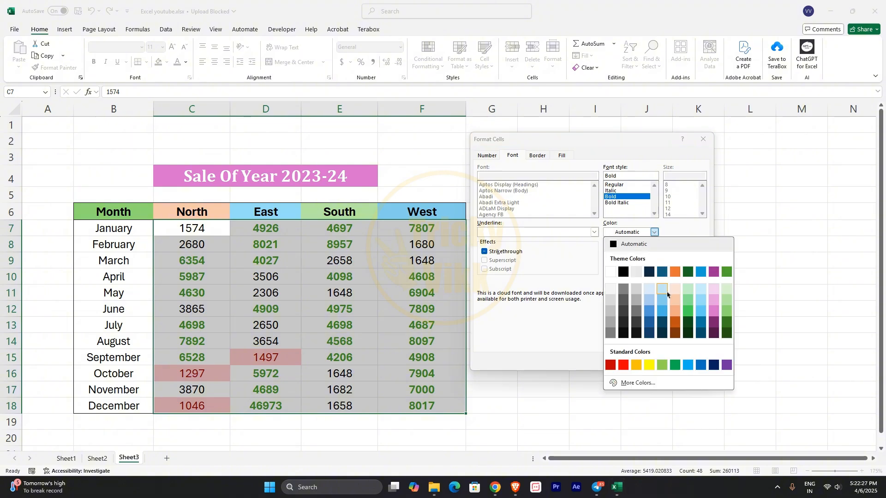
left_click(624, 367)
left_click(569, 157)
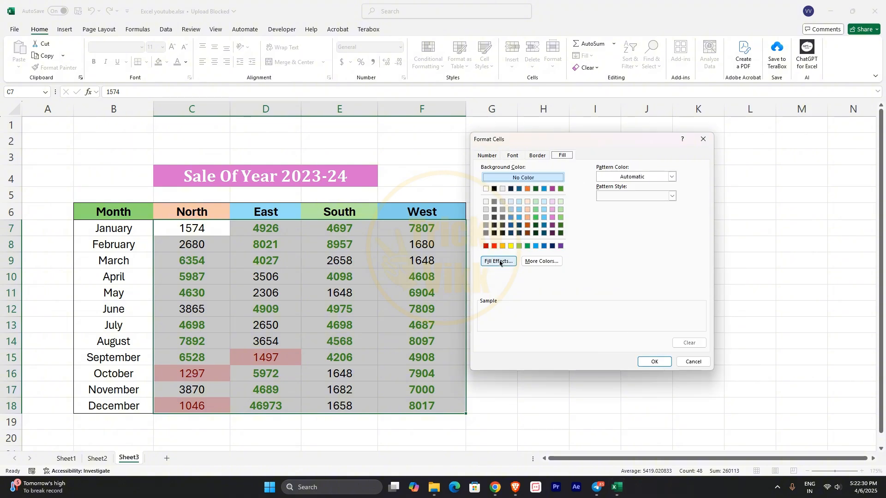
left_click(657, 361)
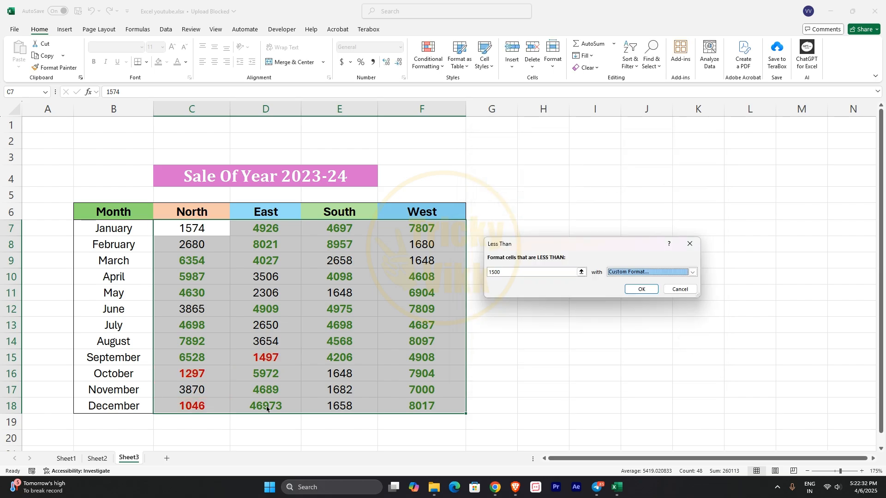
left_click(640, 289)
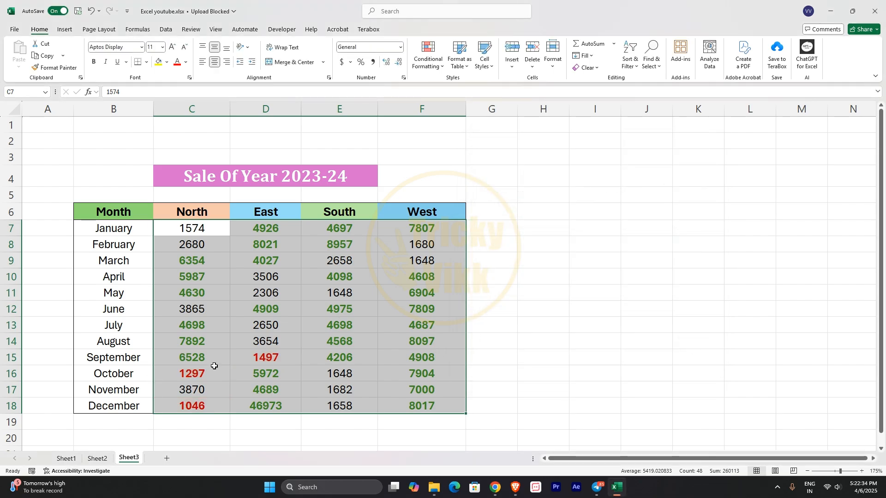
left_click(192, 358)
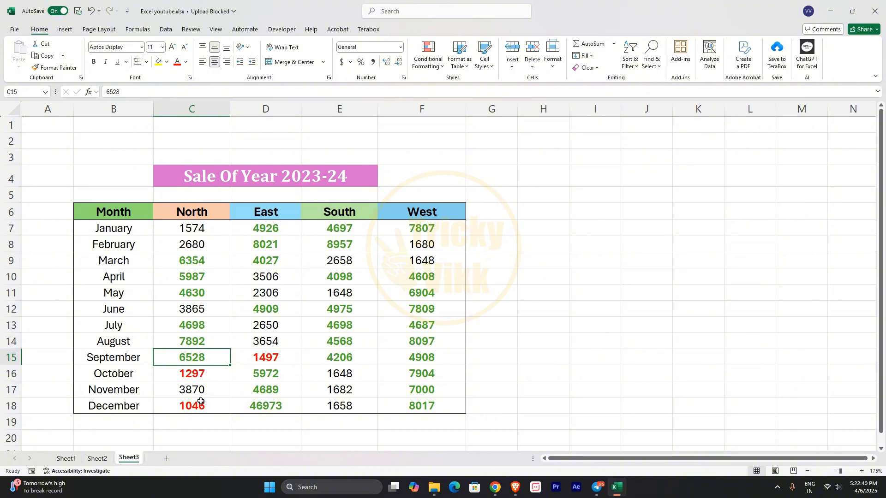
left_click(436, 70)
mouse_move(440, 85)
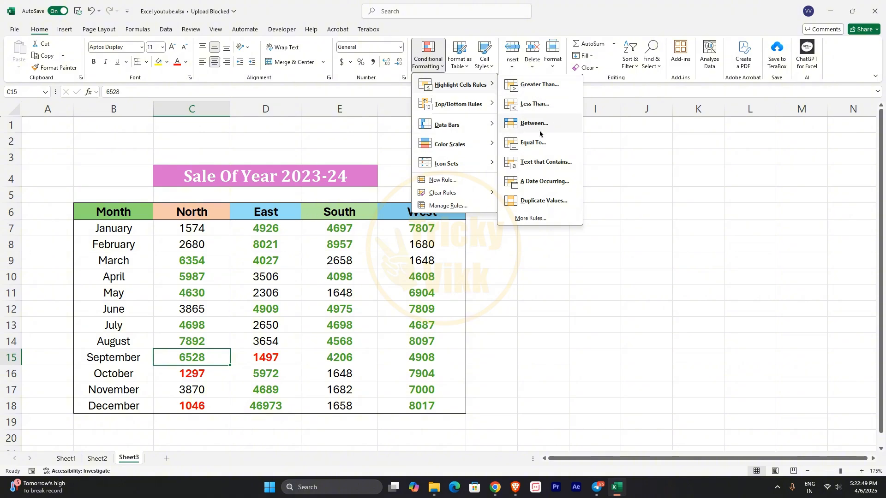
left_click(232, 259)
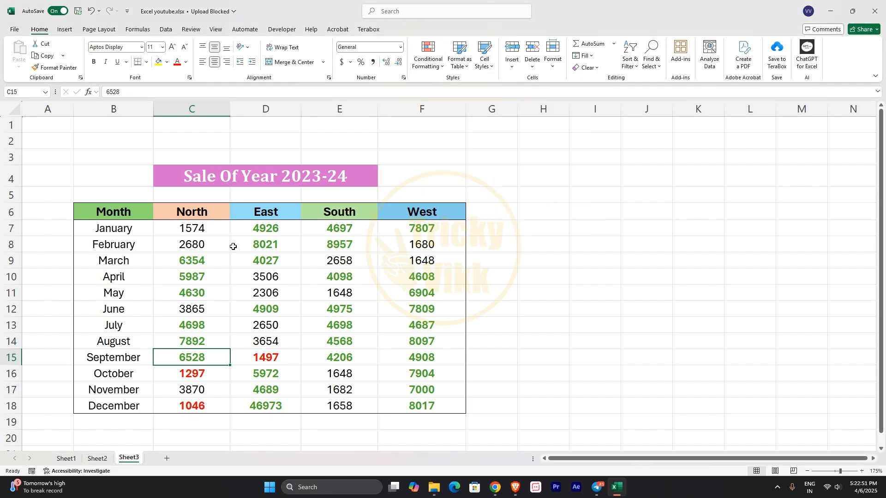
Clear the conditional formatting rules from the entire sheet
left_click_drag(170, 225, 412, 397)
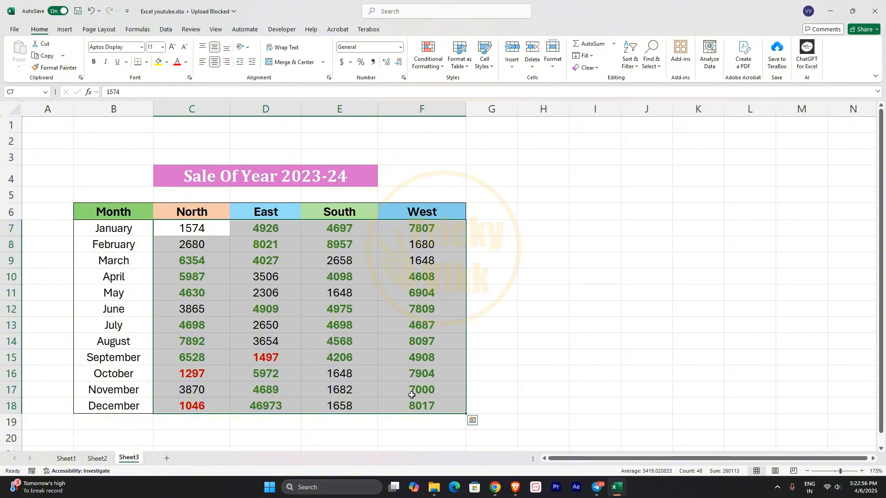
left_click(437, 67)
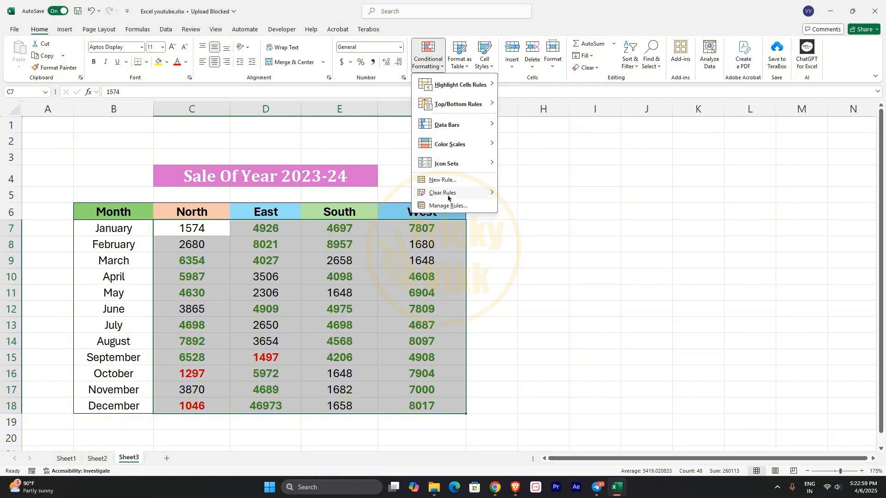
mouse_move(451, 195)
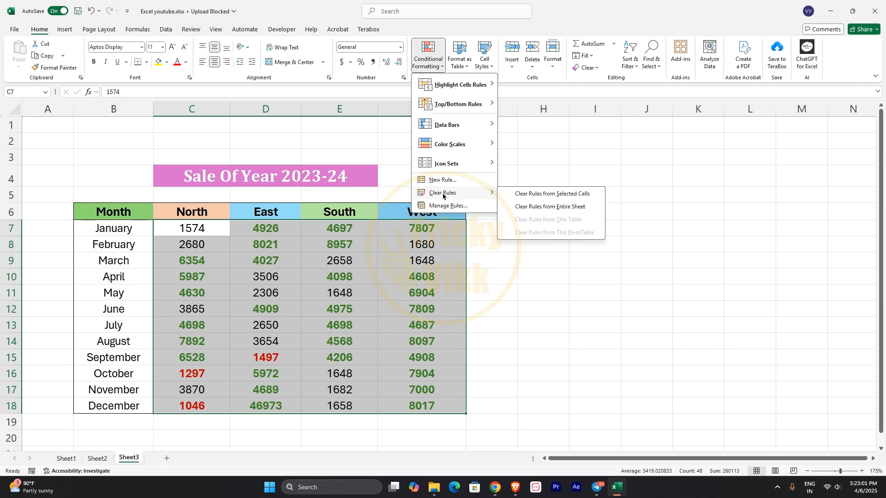
left_click(556, 208)
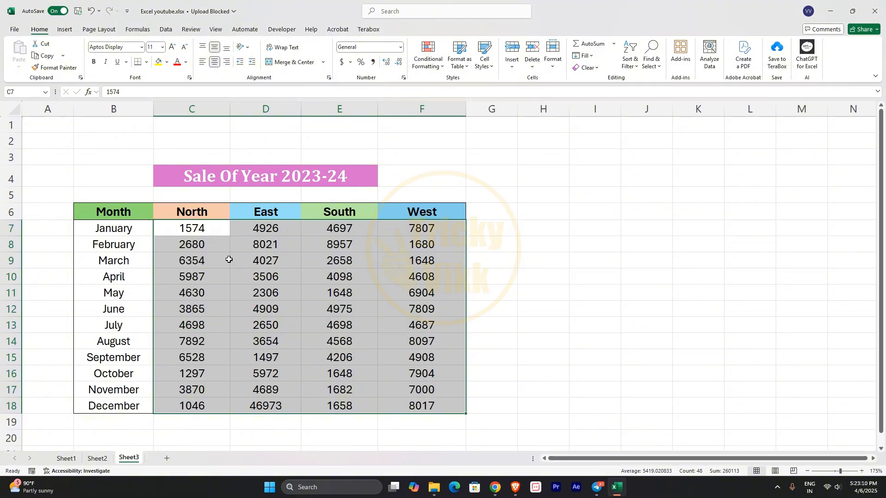
Set up a Between highlight rule for the sales figures in C7:F18, with limits 10000 and 20000
left_click(226, 258)
left_click(169, 233)
left_click_drag(169, 233, 408, 408)
left_click(442, 69)
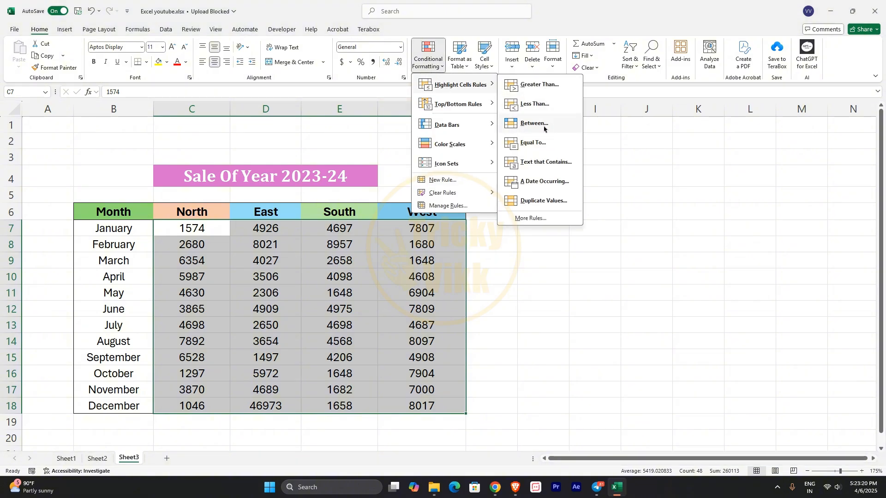
left_click(544, 125)
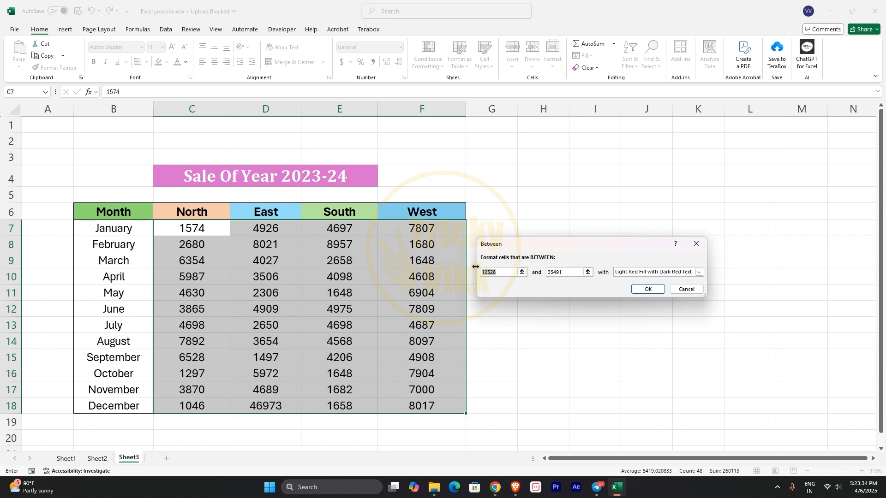
key("BackSpace")
type("1000")
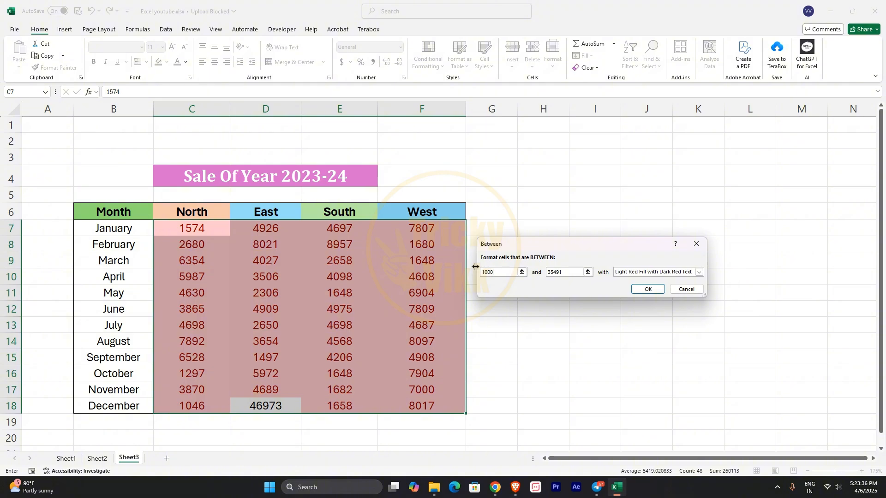
type("0")
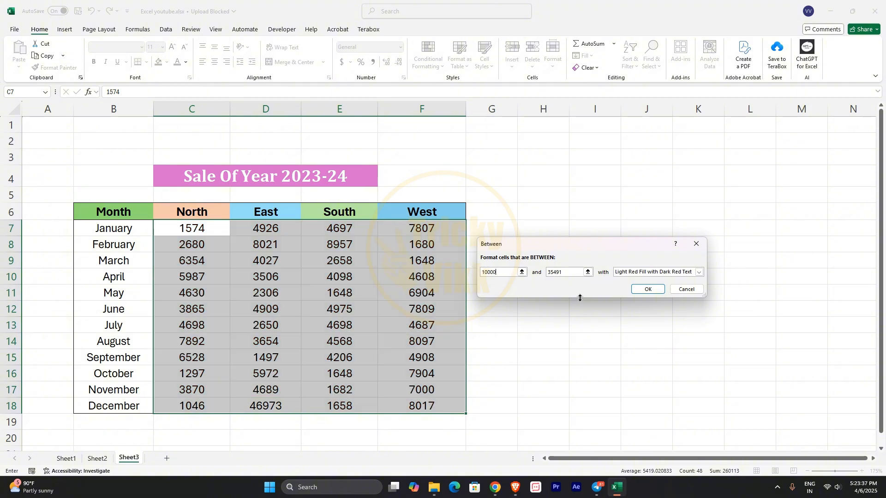
left_click_drag(566, 272, 524, 275)
type("2000")
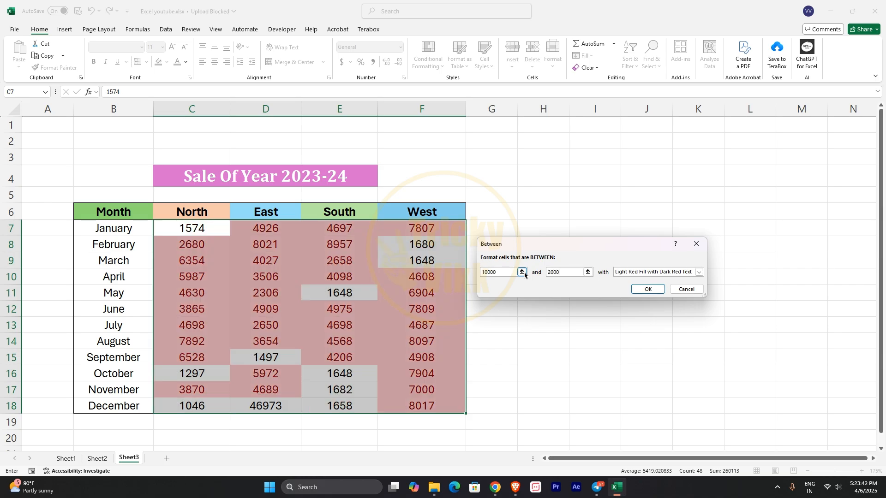
type("0")
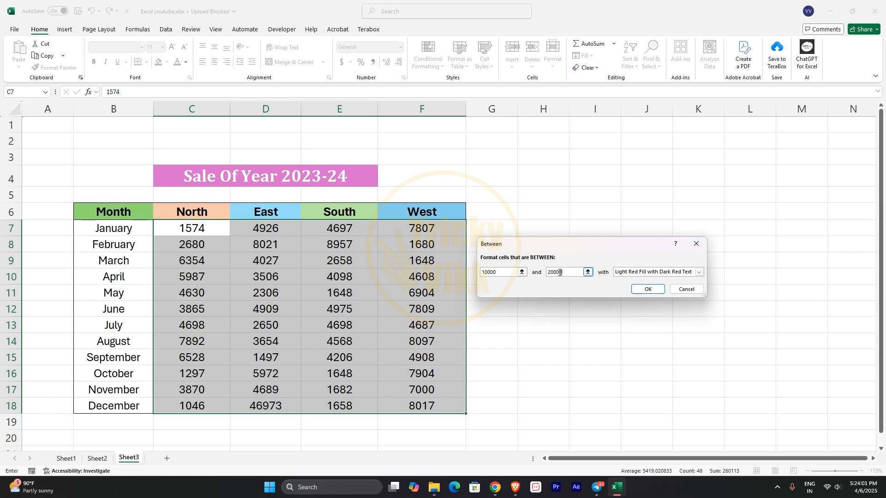
Preview the Between rule on the sales figures with limits 2000 and 4000, and cancel it
key("BackSpace")
key("BackSpace")
key("BackSpace")
key("BackSpace")
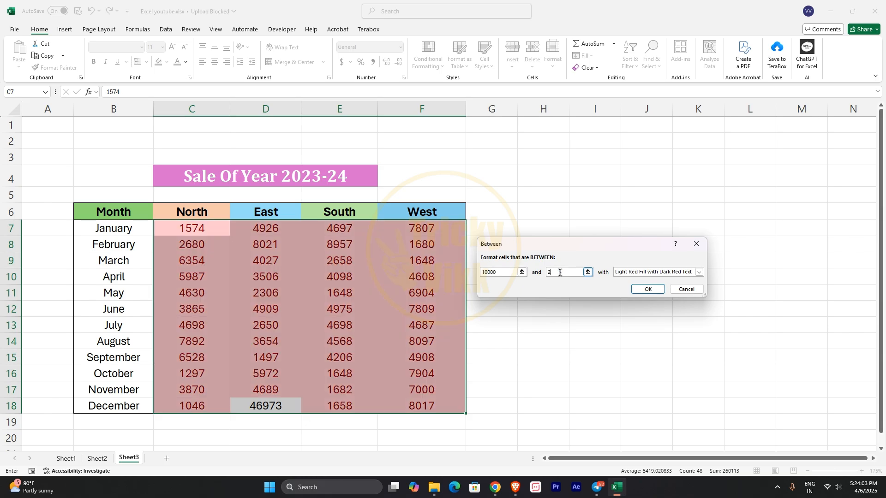
left_click_drag(500, 275, 451, 268)
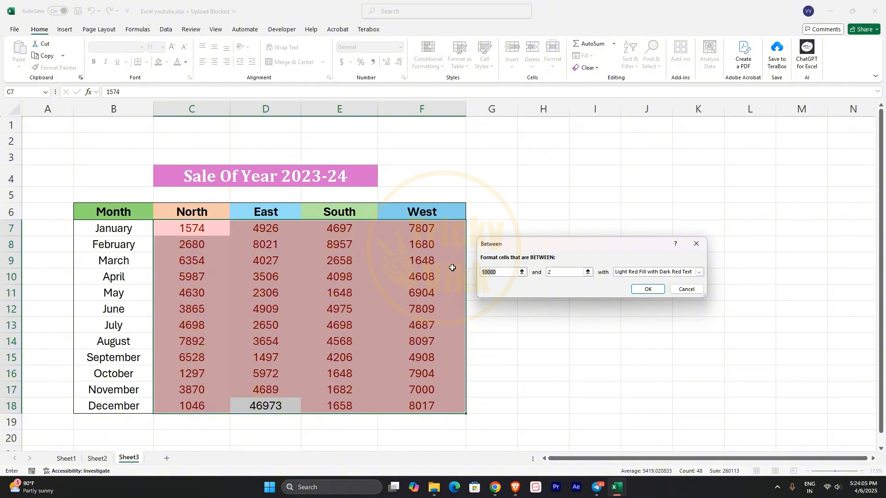
type("2")
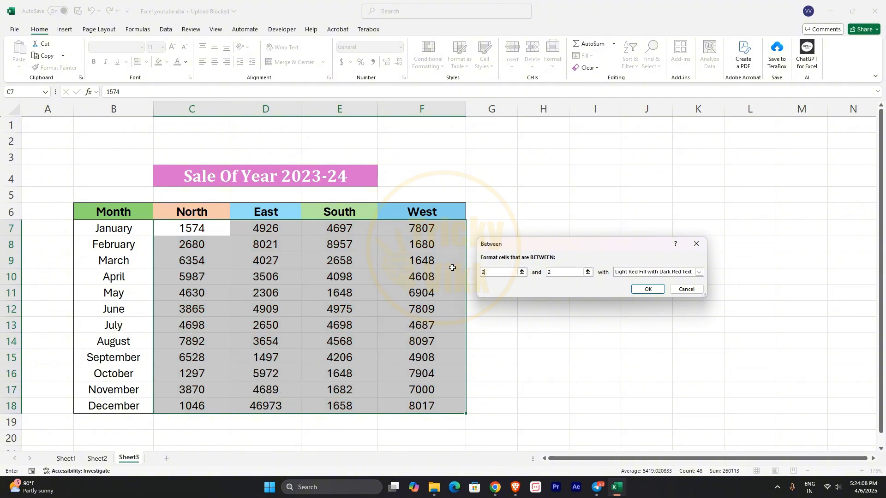
left_click(552, 273)
type("4000")
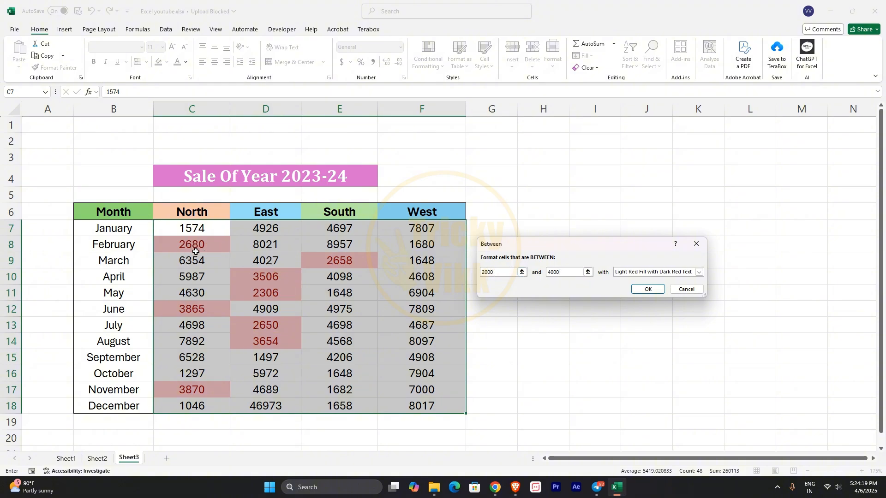
left_click(698, 272)
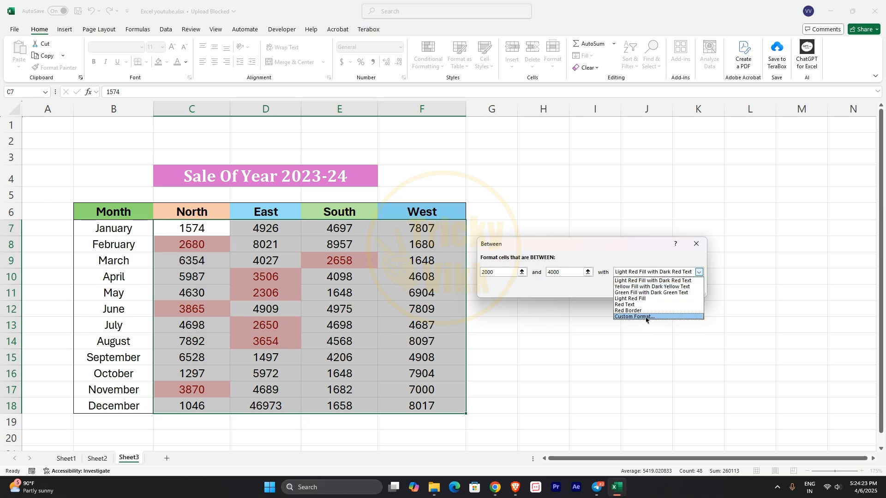
key("Escape")
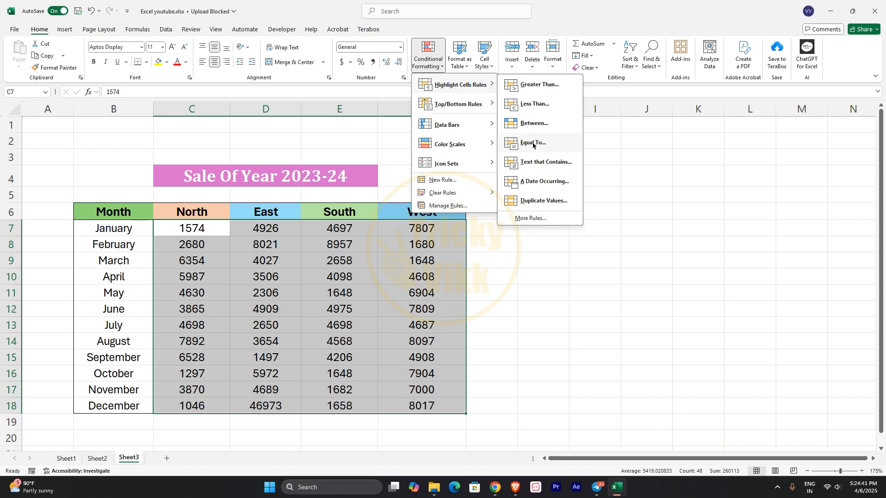
Highlight sales figures in C7:F18 that are equal to 2650, using Light Red Fill with Dark Red Text
left_click(533, 144)
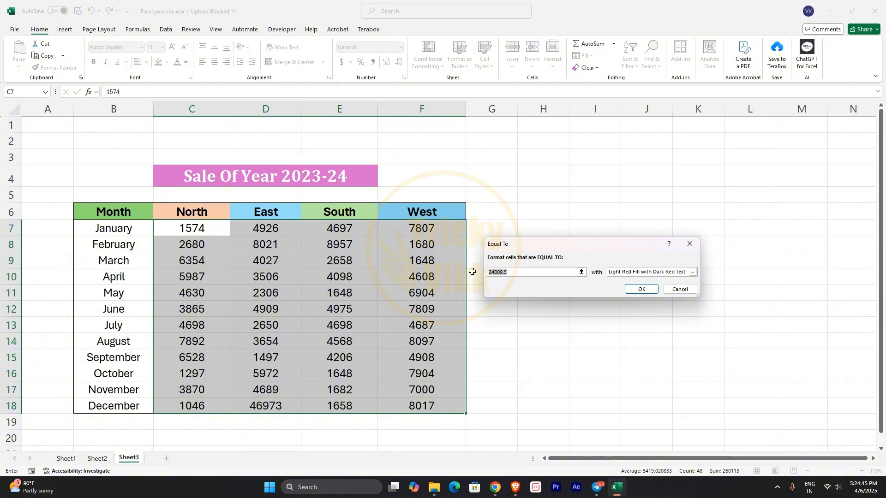
type("4000")
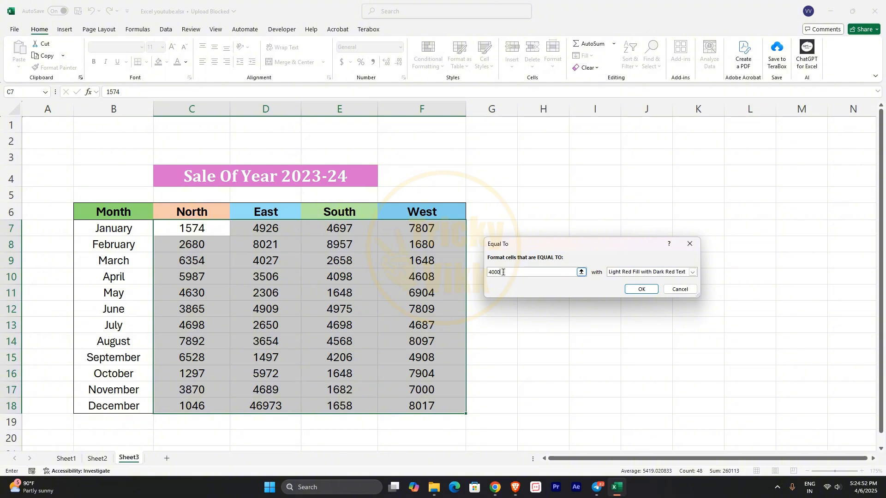
left_click_drag(503, 272, 453, 268)
type("2650")
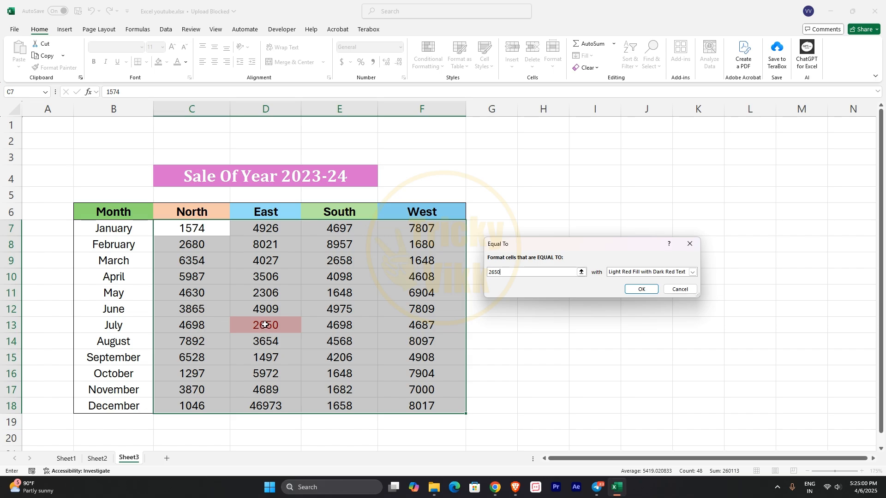
left_click(642, 290)
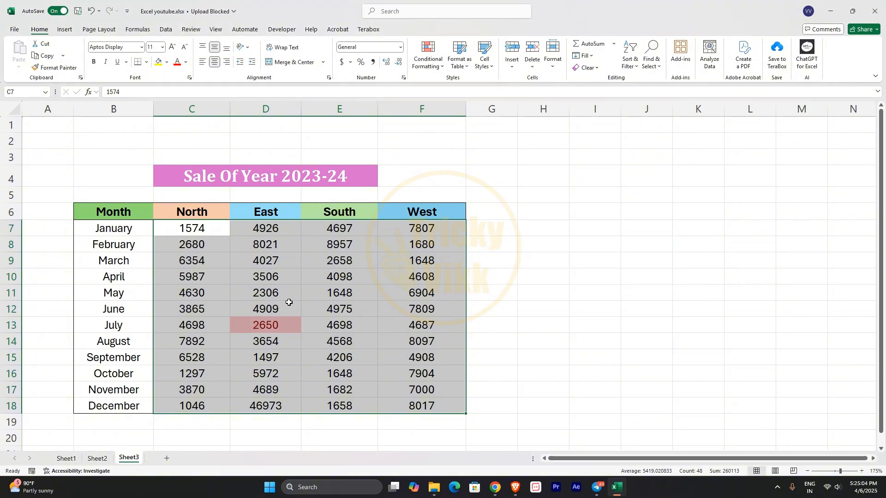
left_click(272, 326)
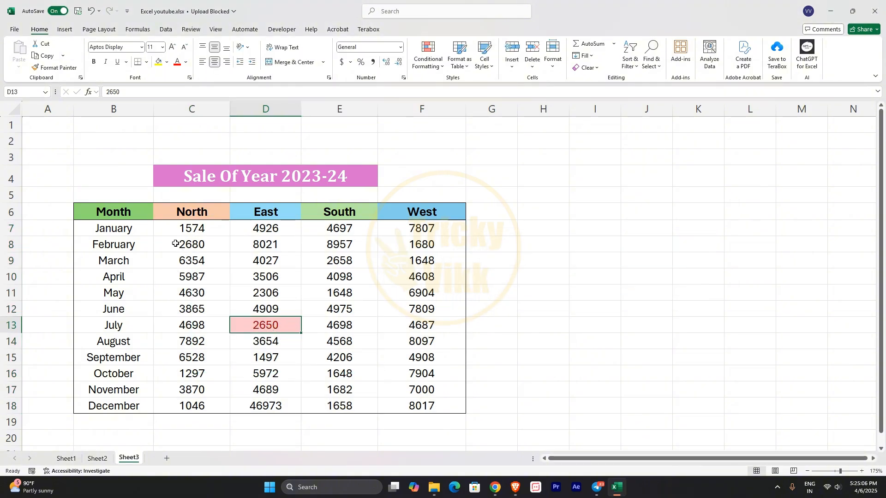
Clear the conditional formatting rules from the entire sheet, including the highlight in the sales figures C7:F18
left_click(166, 228)
left_click_drag(165, 228, 429, 406)
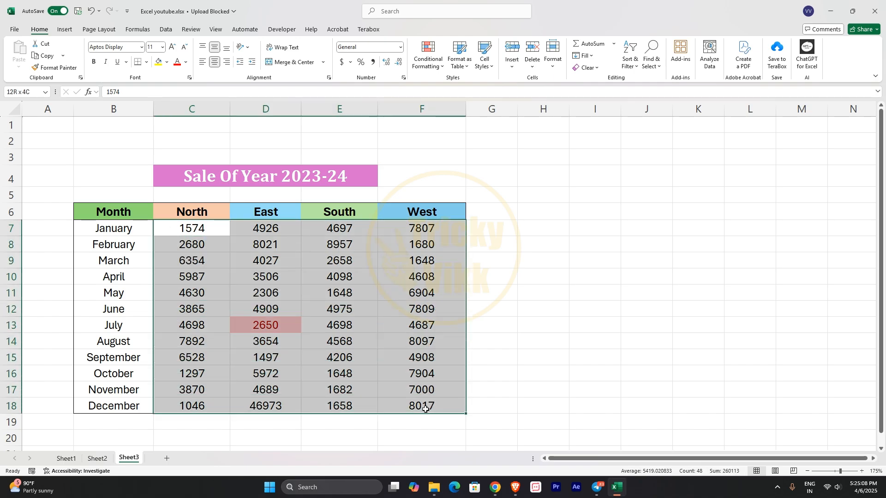
left_click(442, 67)
mouse_move(461, 192)
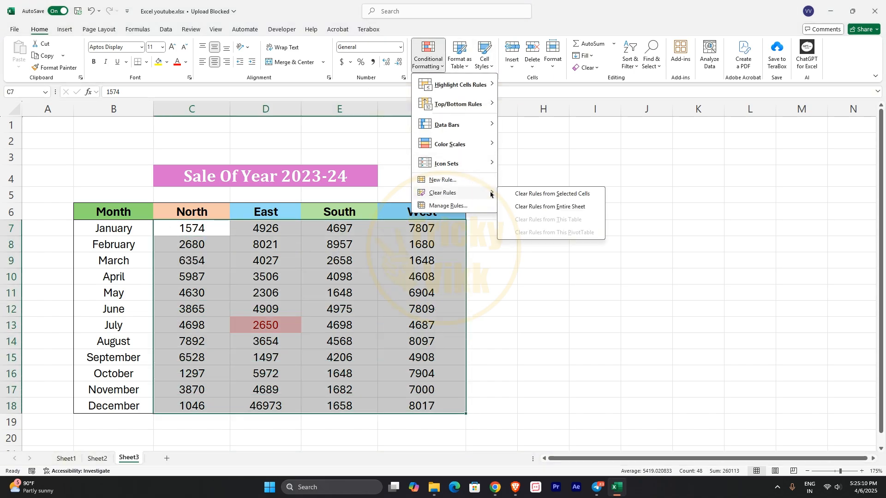
left_click(548, 203)
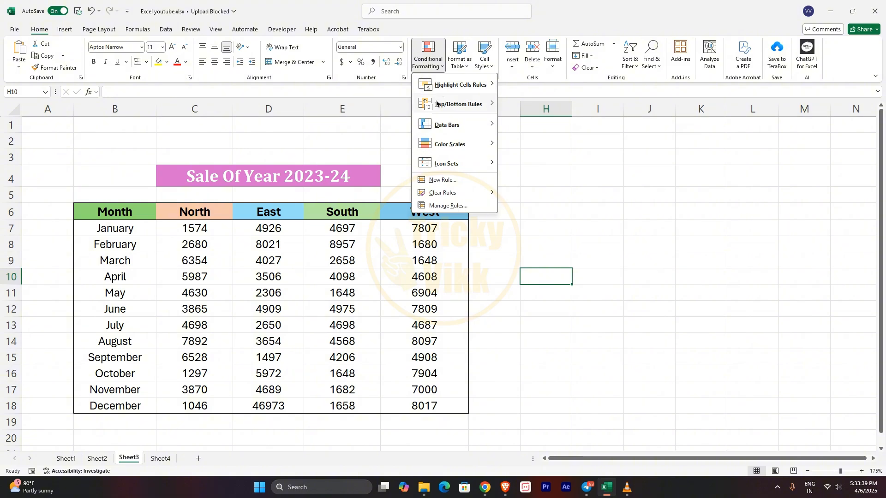
mouse_move(447, 83)
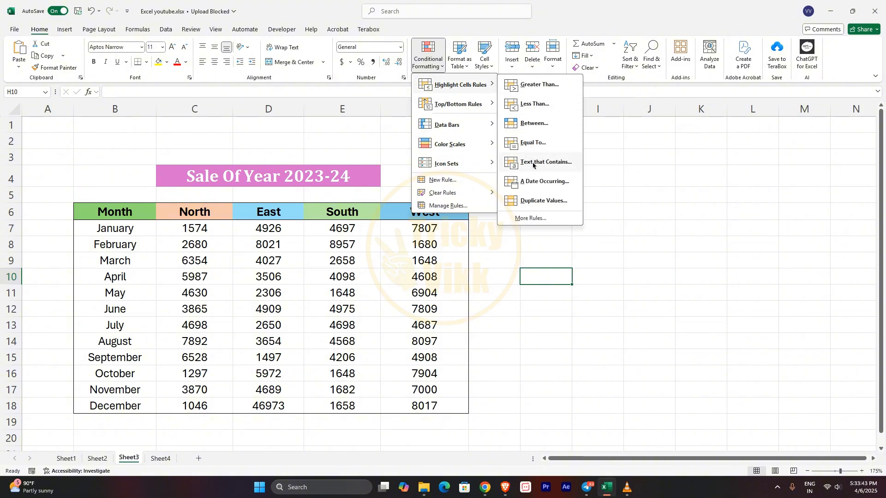
left_click(414, 240)
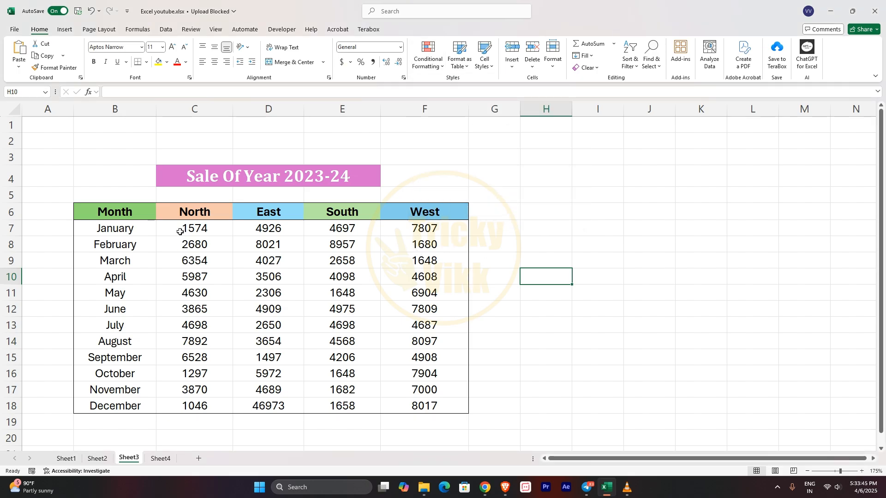
left_click_drag(167, 227, 396, 405)
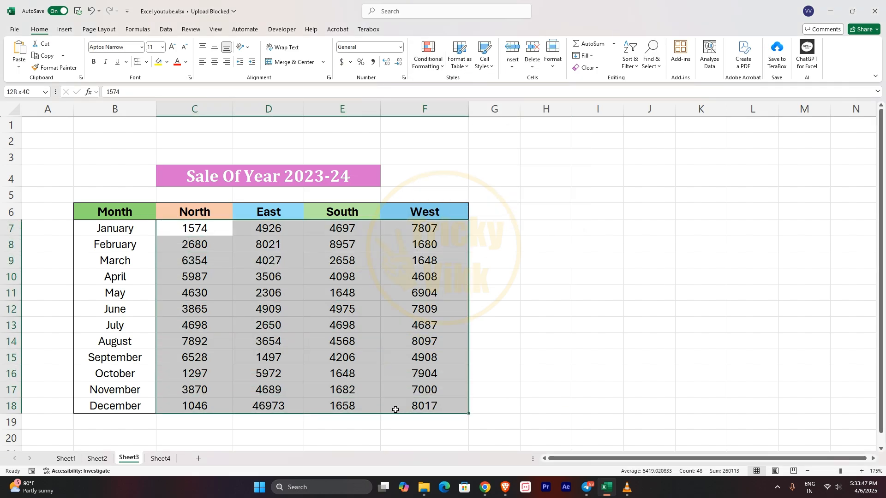
left_click(222, 283)
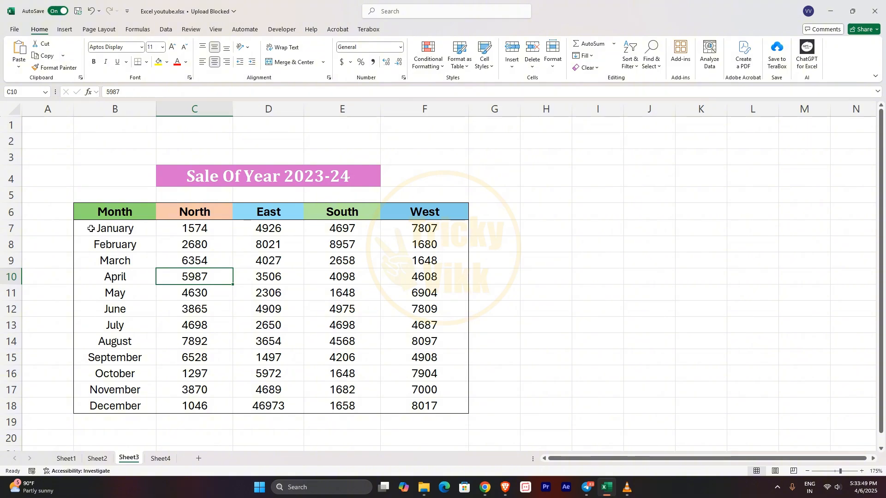
left_click_drag(94, 228, 145, 406)
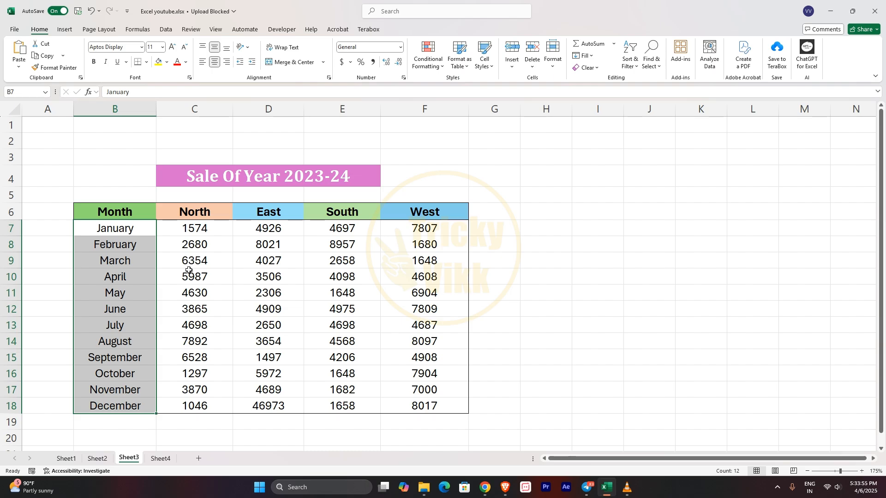
left_click(438, 63)
mouse_move(453, 87)
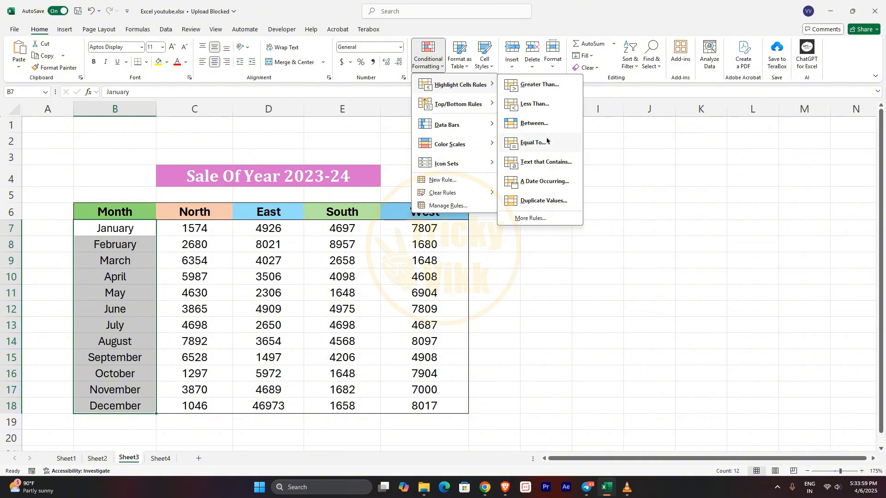
left_click(441, 297)
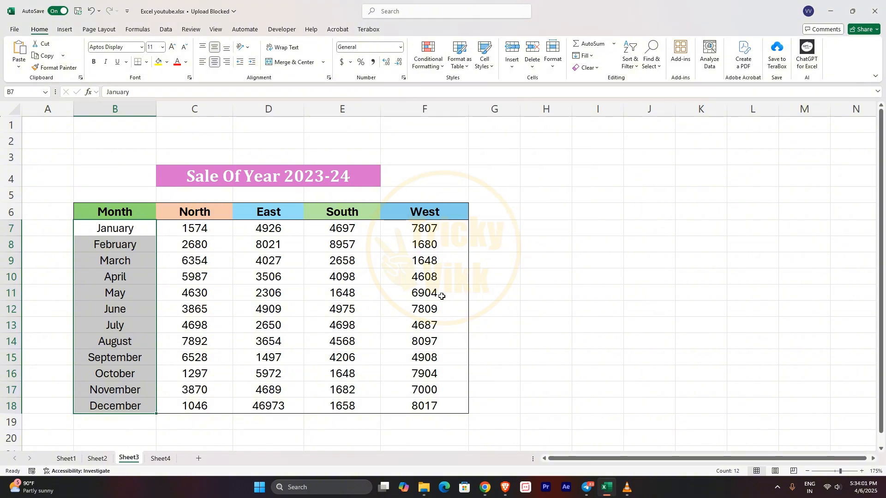
left_click(186, 300)
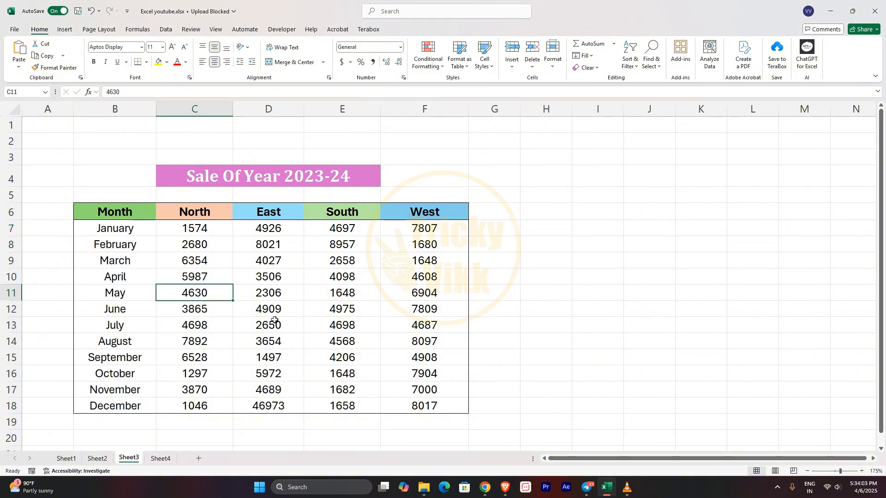
On Sheet4, preview a Text That Contains rule on the Employee Name cells C10:C34 with the letters G, a and i
left_click(161, 459)
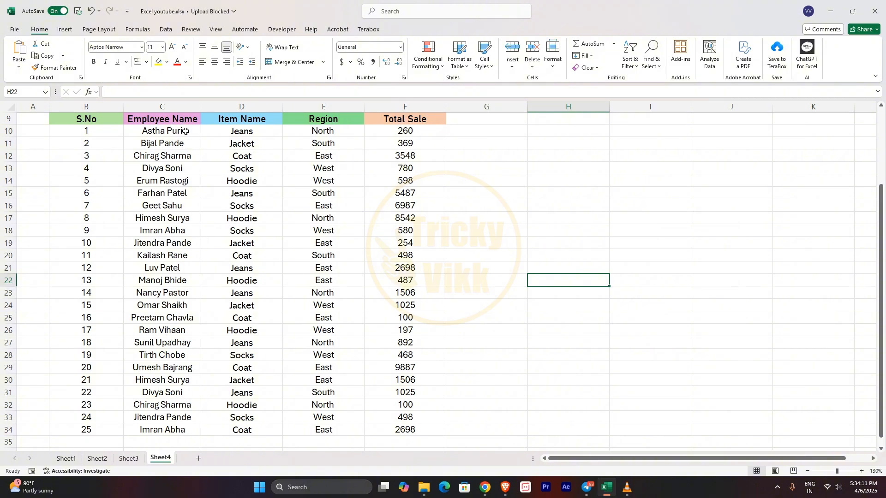
left_click_drag(187, 131, 187, 435)
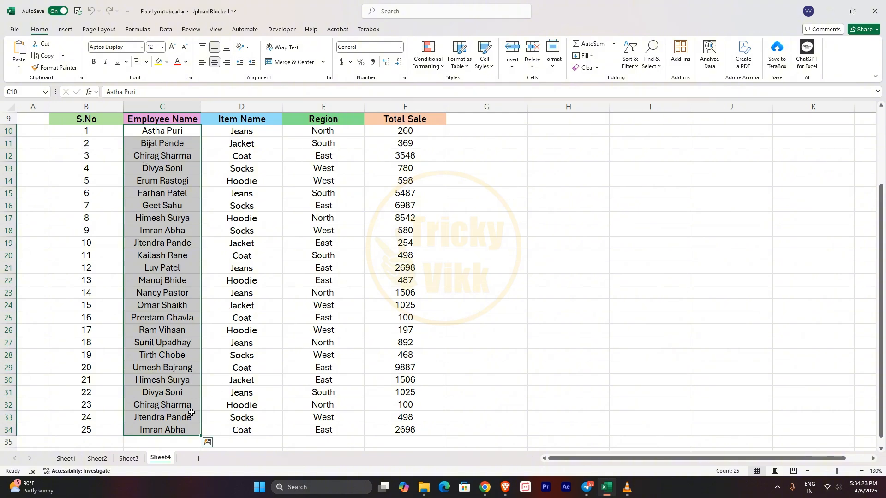
left_click(442, 68)
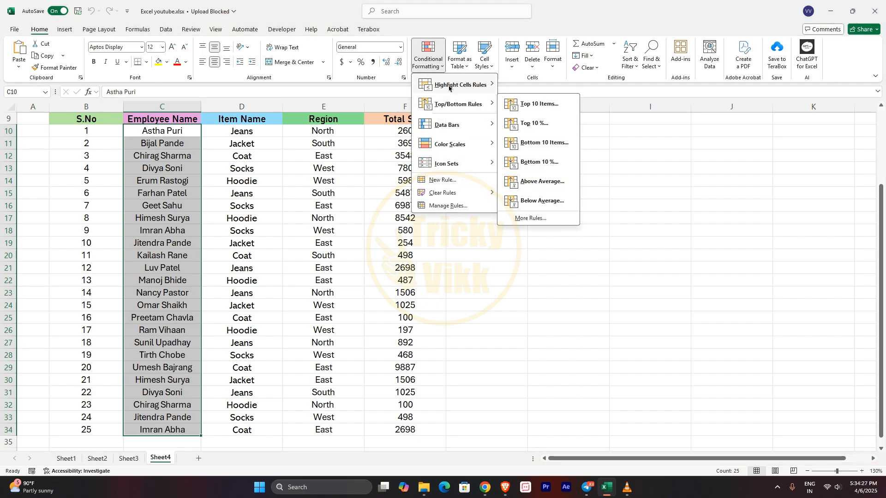
mouse_move(449, 86)
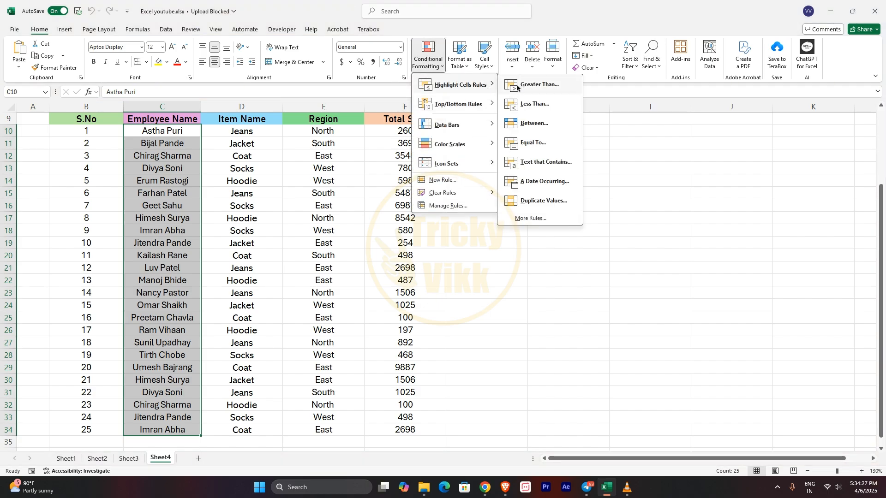
left_click(536, 167)
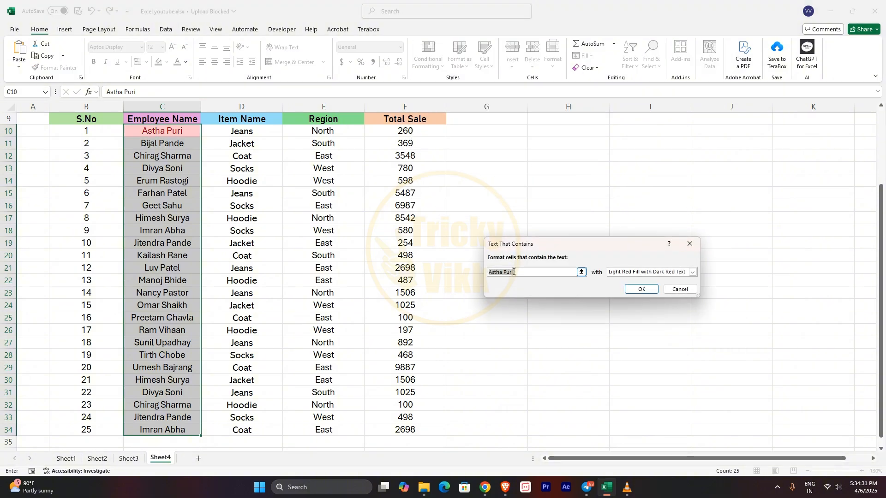
key("BackSpace")
type("G")
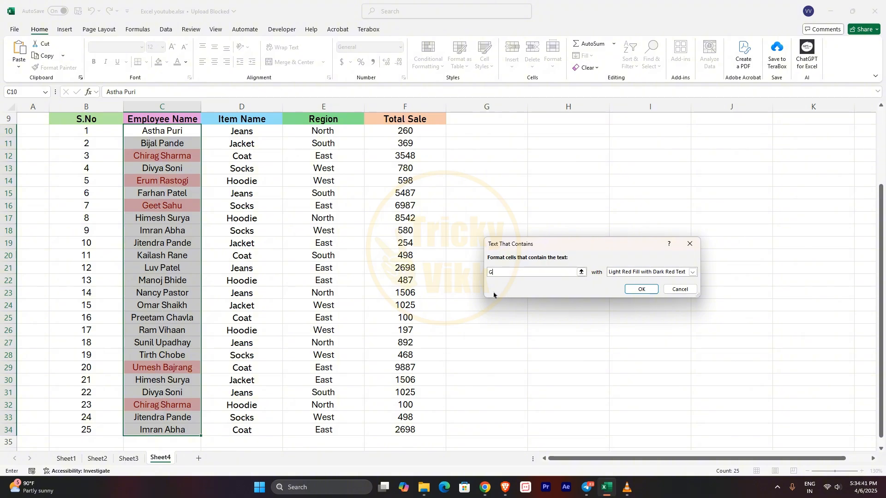
type("a")
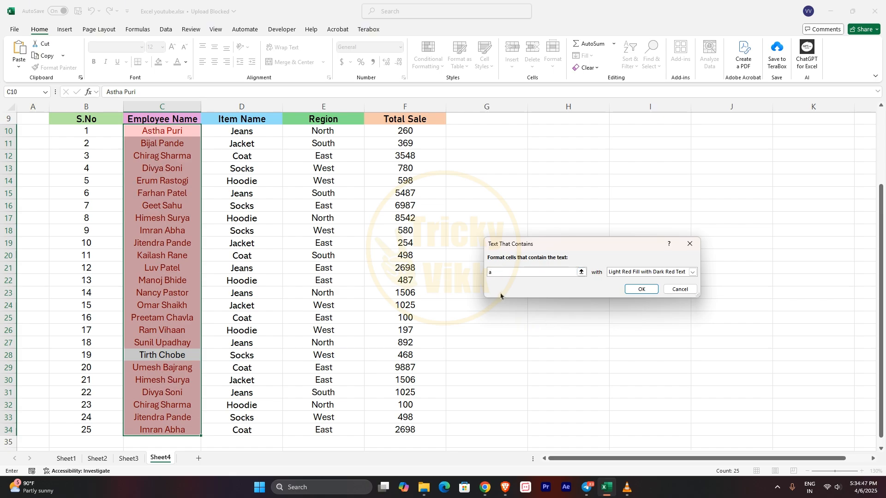
type("i")
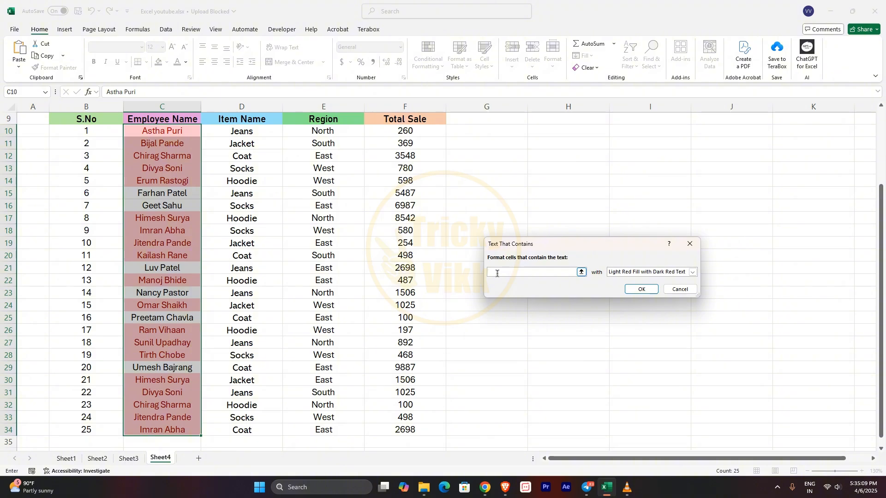
Preview the Text That Contains rule with an employee's first name, and cancel the rule
type("ast")
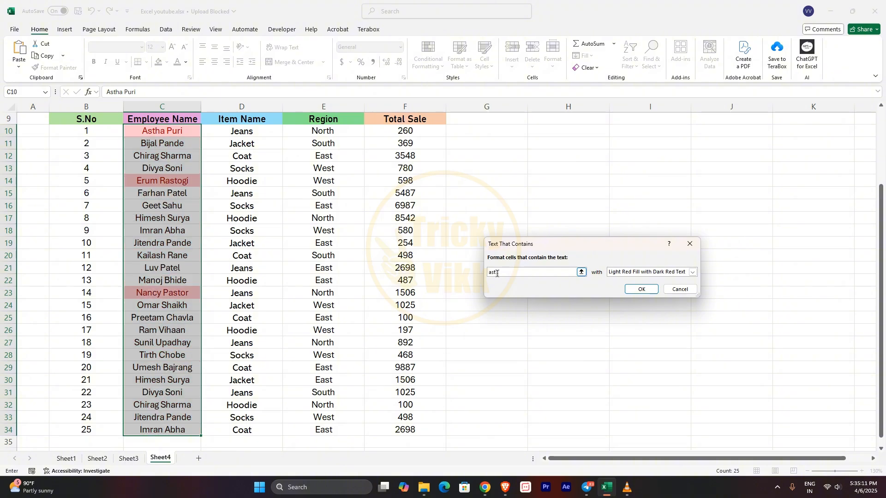
type("h")
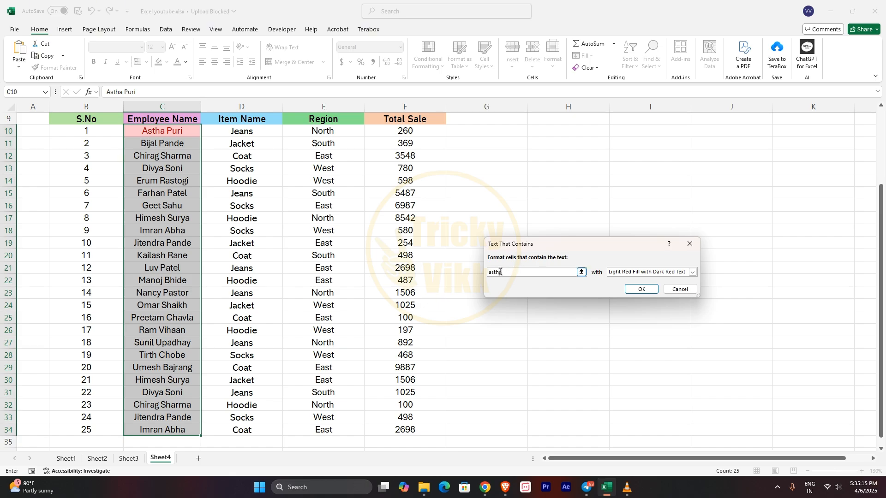
type("a")
left_click(681, 291)
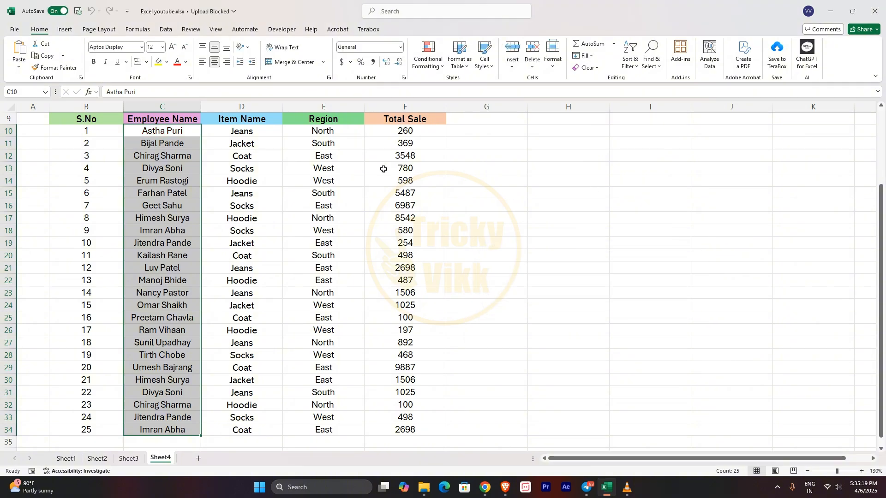
Look through the date options of the A Date Occurring rule for the Employee Name cells, and cancel it
left_click(441, 68)
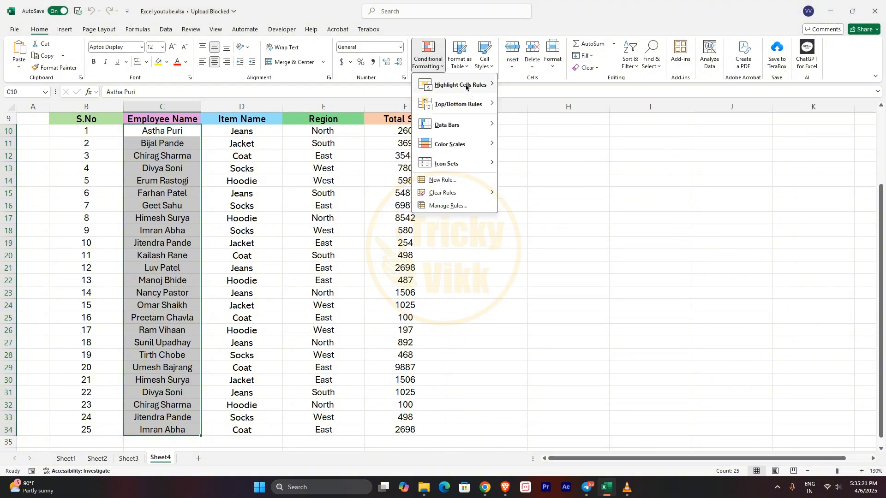
mouse_move(466, 84)
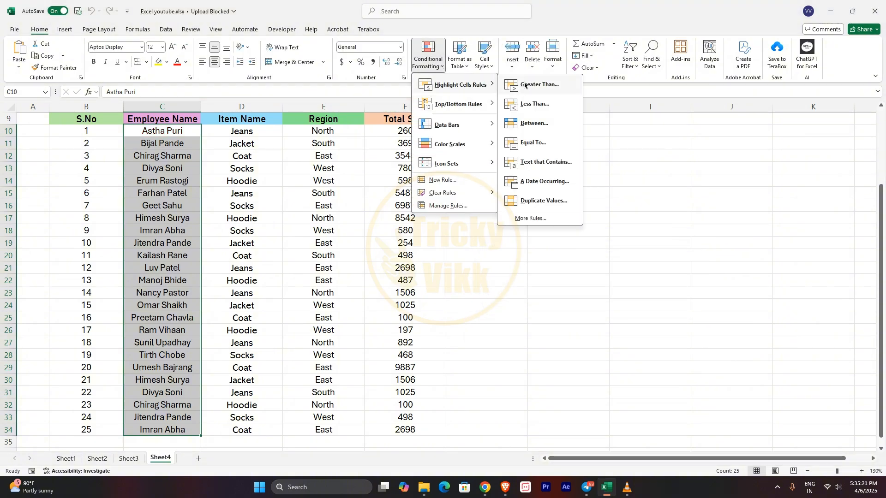
left_click(538, 181)
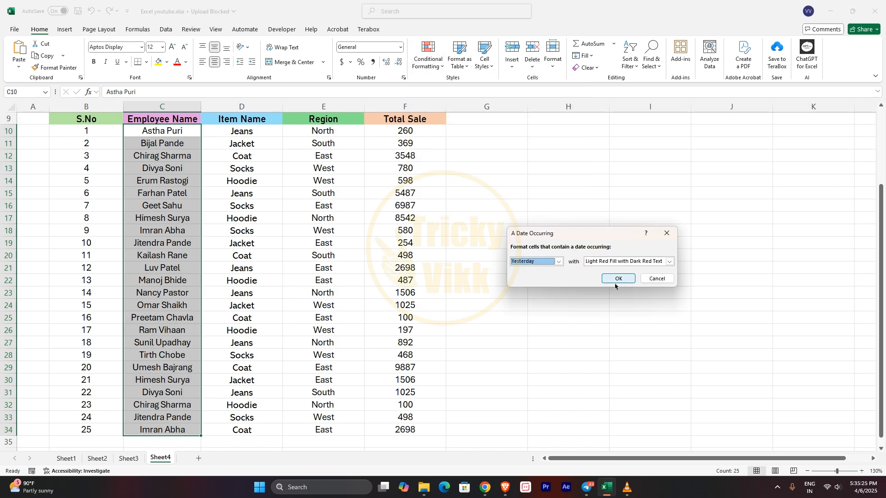
left_click(558, 262)
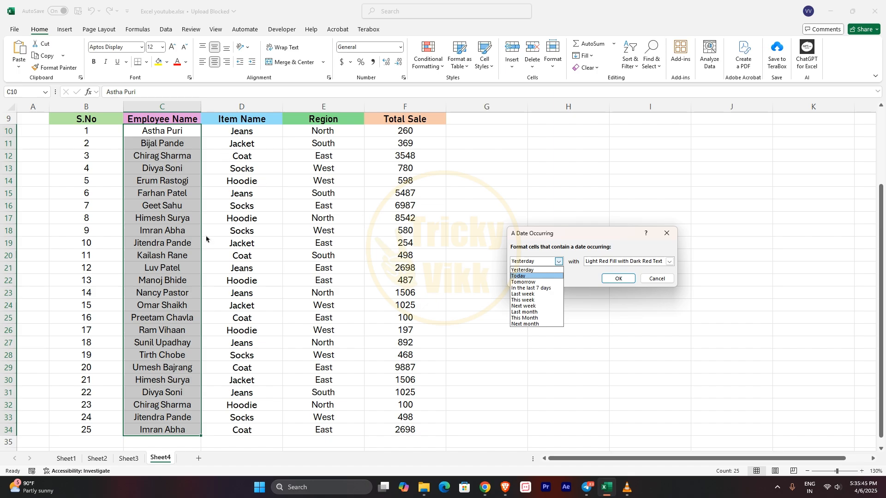
left_click(95, 147)
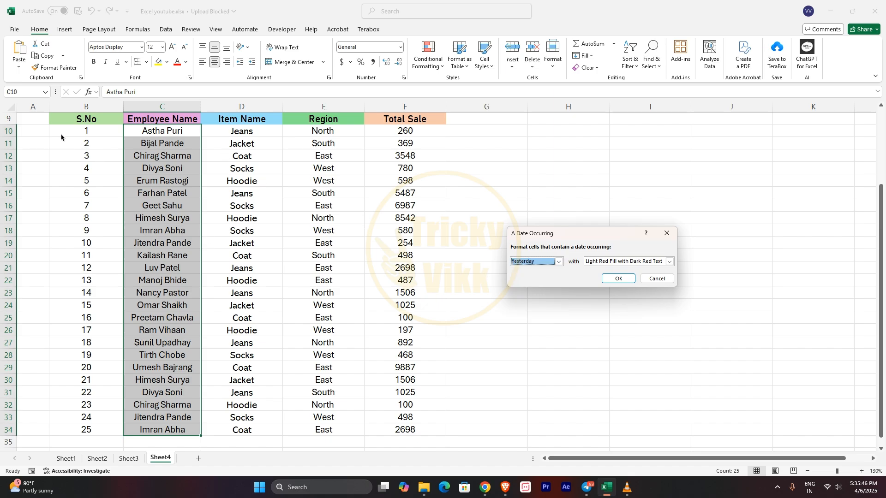
left_click(657, 277)
left_click(162, 267)
Set up an A Date Occurring rule for the table data in B10:F34 with the Today option, and cancel it
left_click_drag(64, 132, 409, 440)
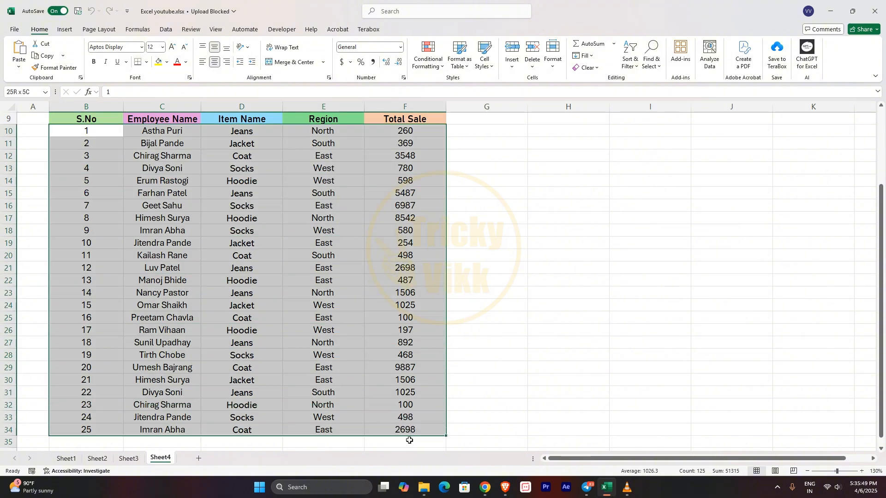
left_click(440, 66)
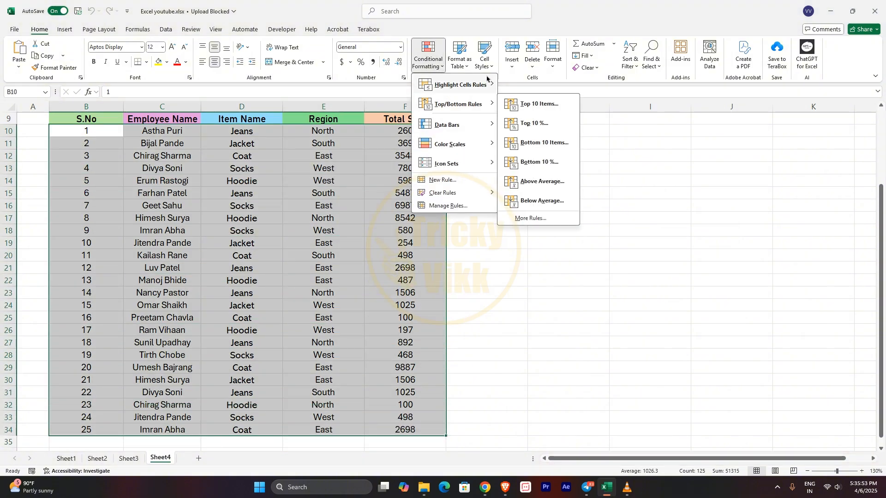
mouse_move(461, 84)
left_click(544, 182)
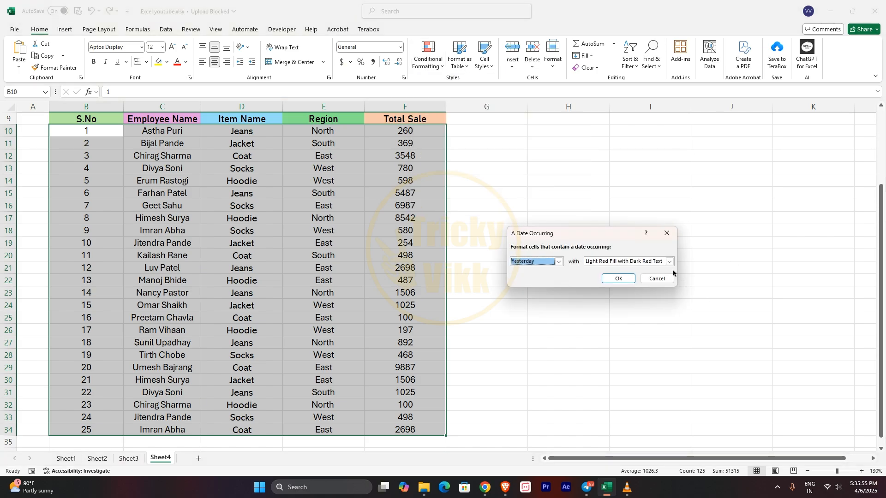
left_click(558, 261)
left_click(549, 277)
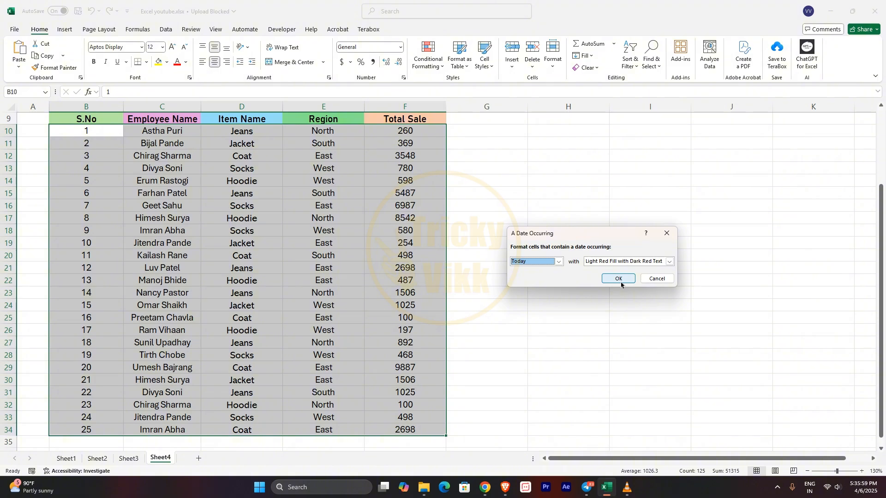
left_click(557, 263)
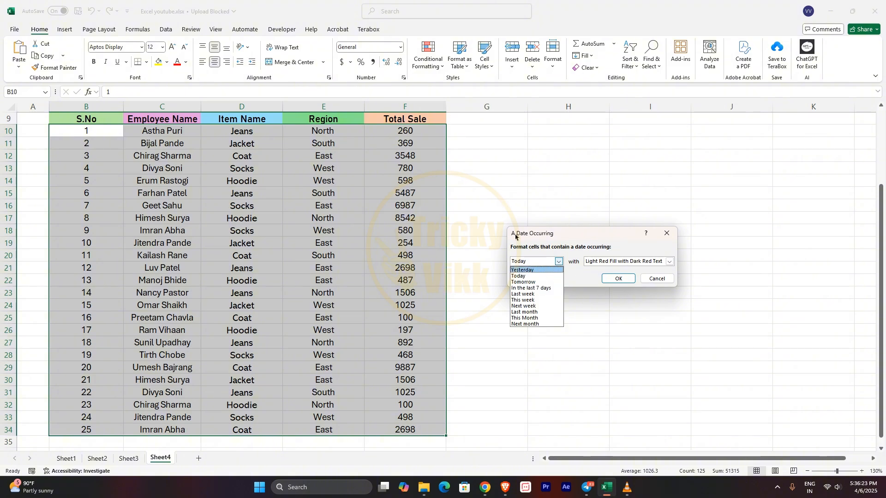
left_click(642, 278)
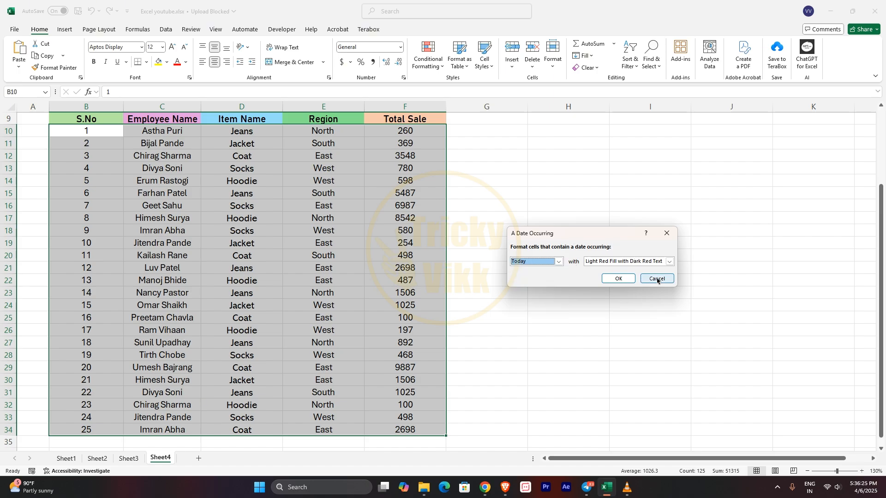
left_click(646, 283)
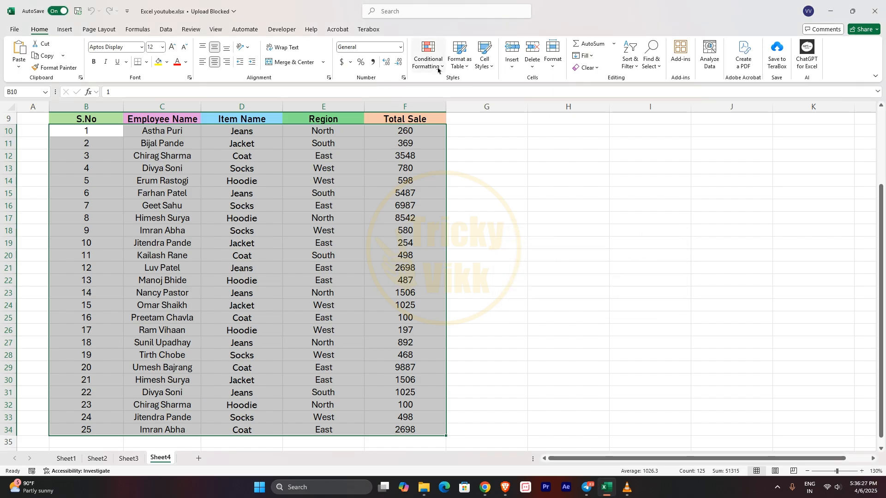
left_click(438, 67)
mouse_move(468, 87)
left_click_drag(421, 132, 422, 432)
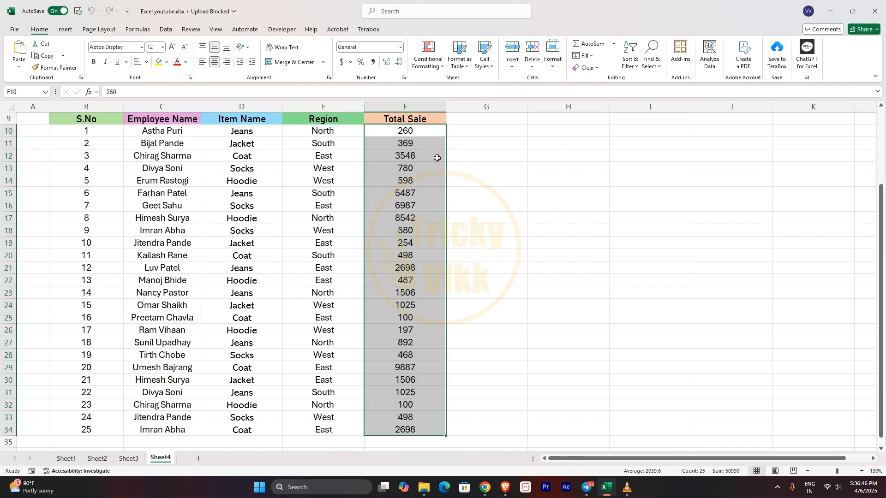
Preview a Duplicate Values rule on the Employee Name cells C10:C34 with the Duplicate option and Light Red Fill with Dark Red Text
left_click_drag(172, 130, 170, 429)
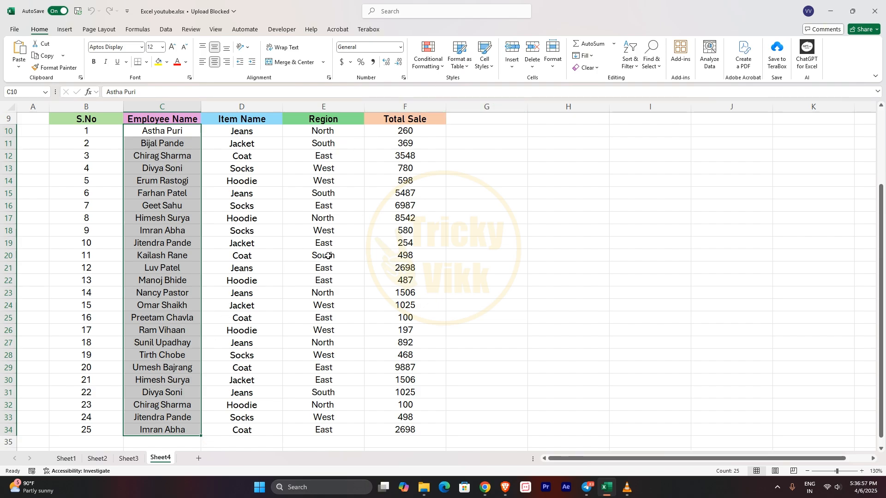
left_click(442, 69)
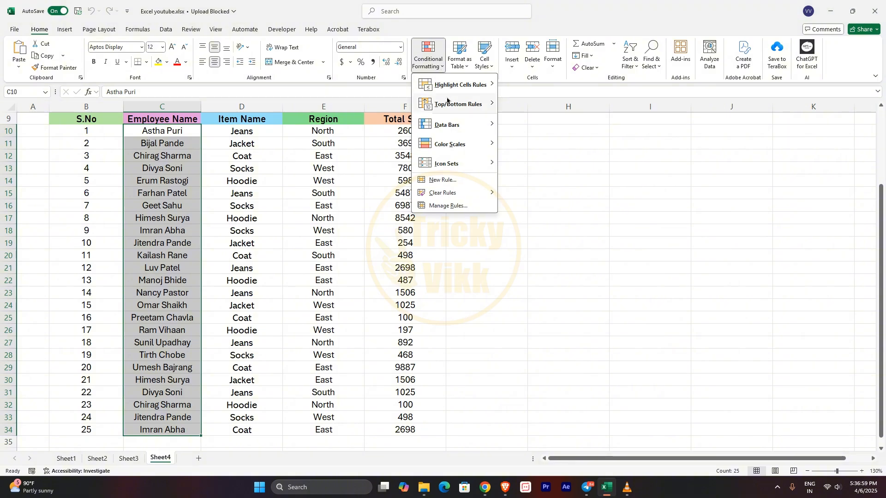
mouse_move(454, 89)
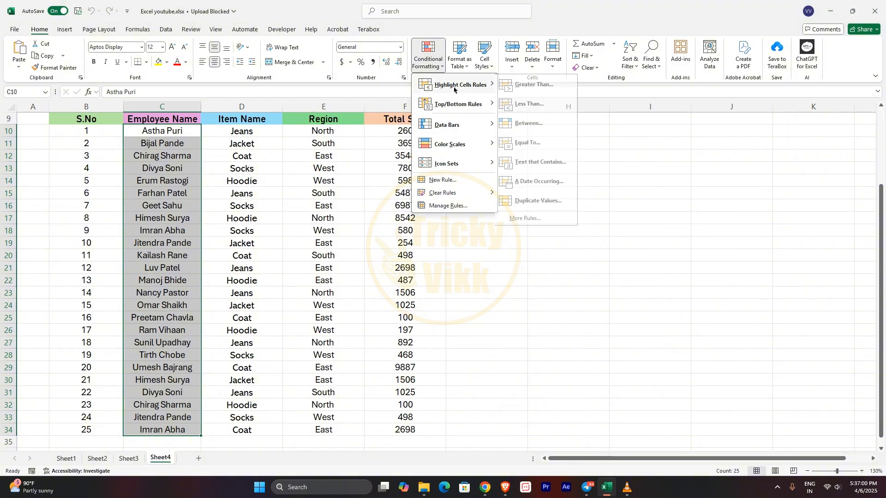
left_click(537, 202)
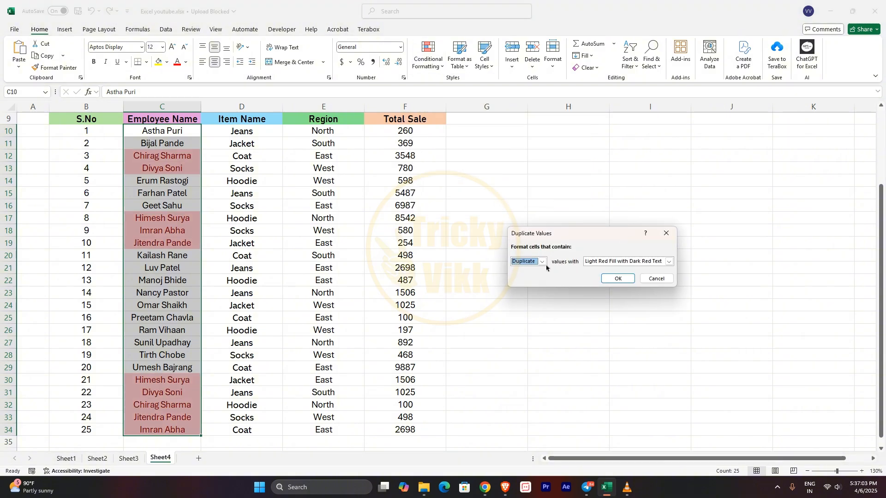
left_click(543, 263)
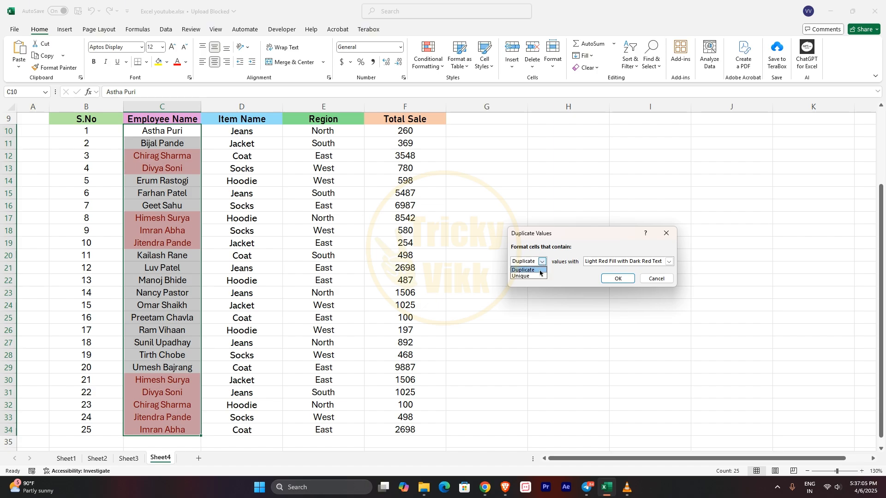
left_click(541, 262)
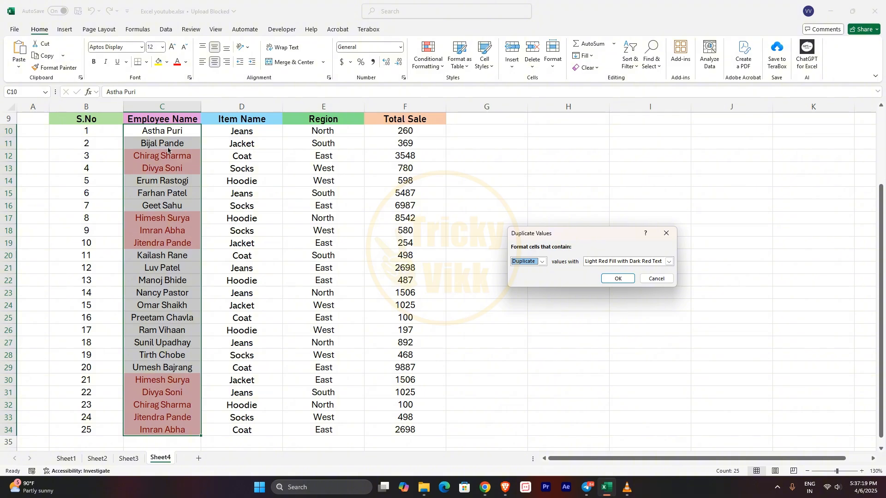
Preview the rule with the Unique option for the Employee Name cells, and cancel it
left_click(542, 261)
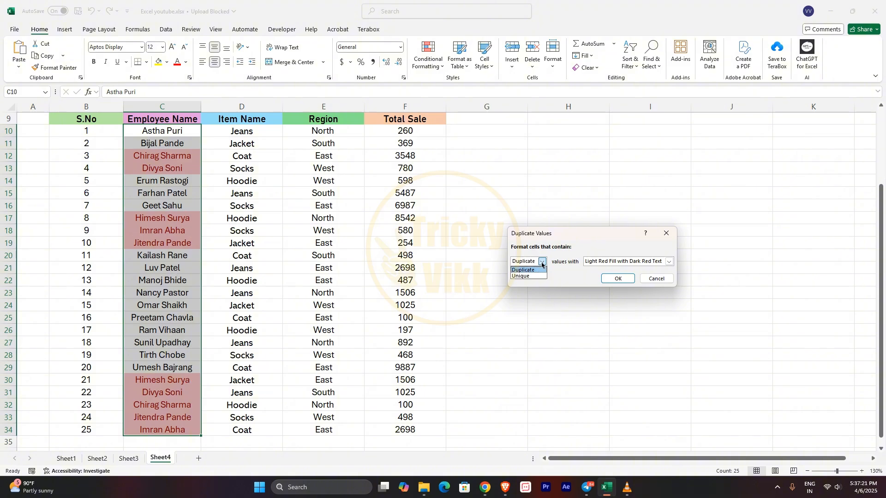
left_click(527, 277)
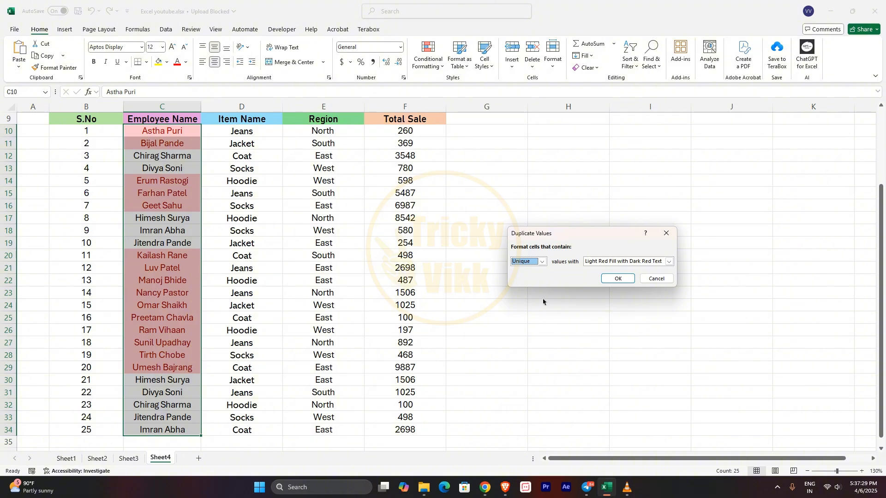
left_click(658, 280)
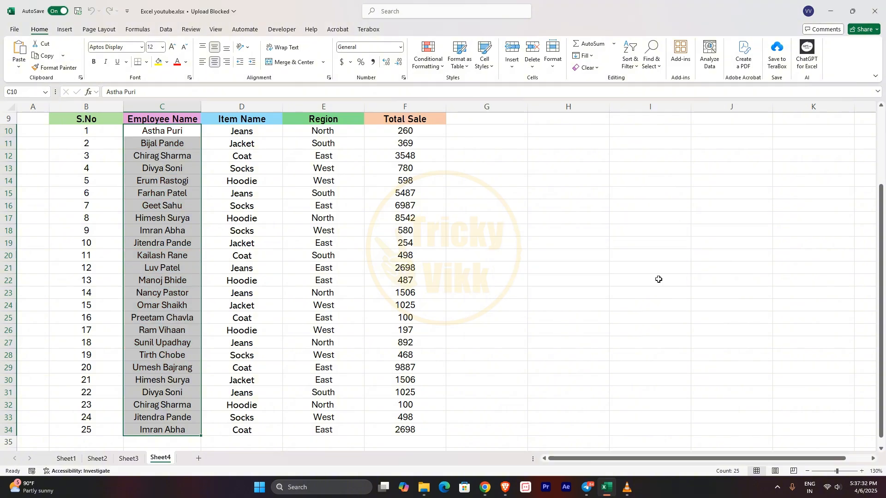
left_click(442, 66)
mouse_move(461, 85)
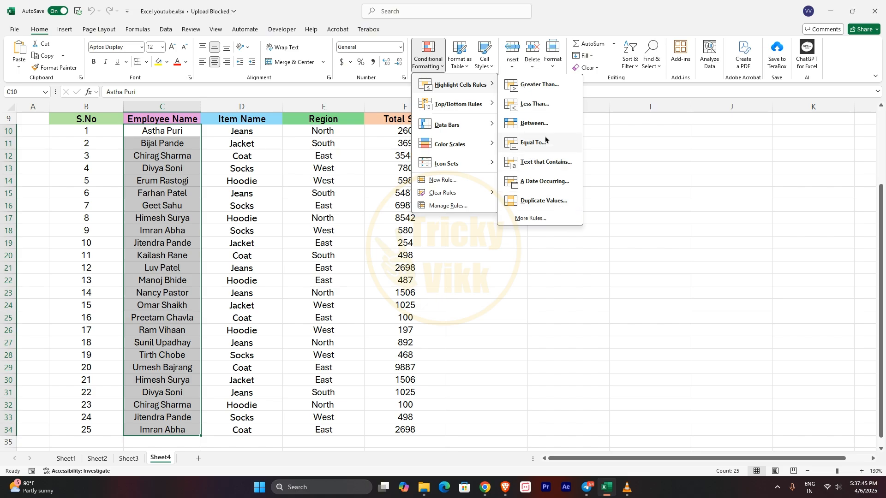
mouse_move(428, 113)
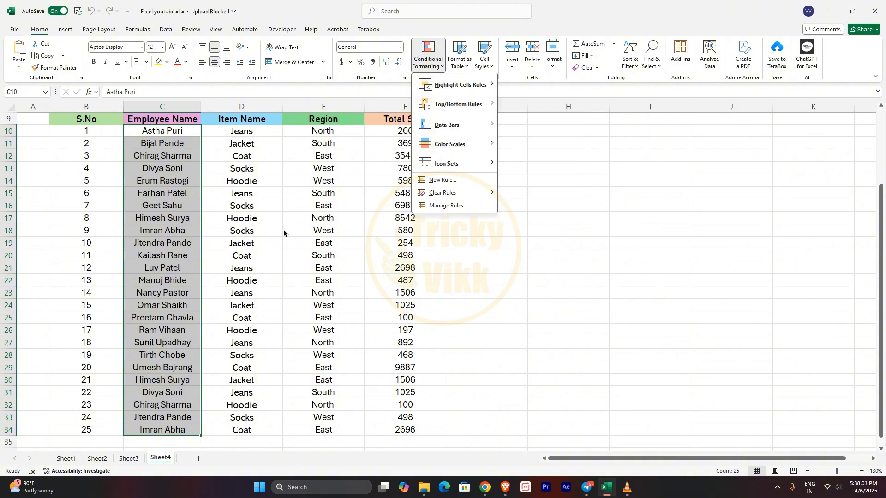
key("Escape")
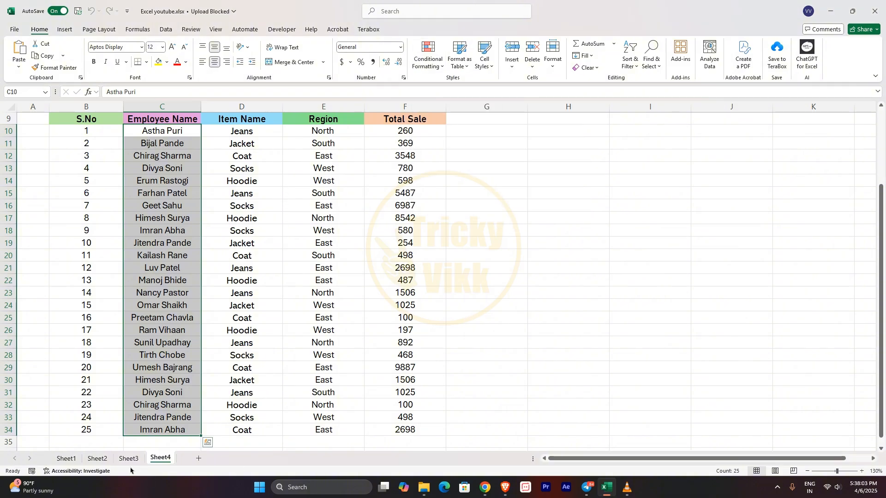
On Sheet3, start a Top 10 Items rule for the regional sales figures in C7:F18
left_click(131, 461)
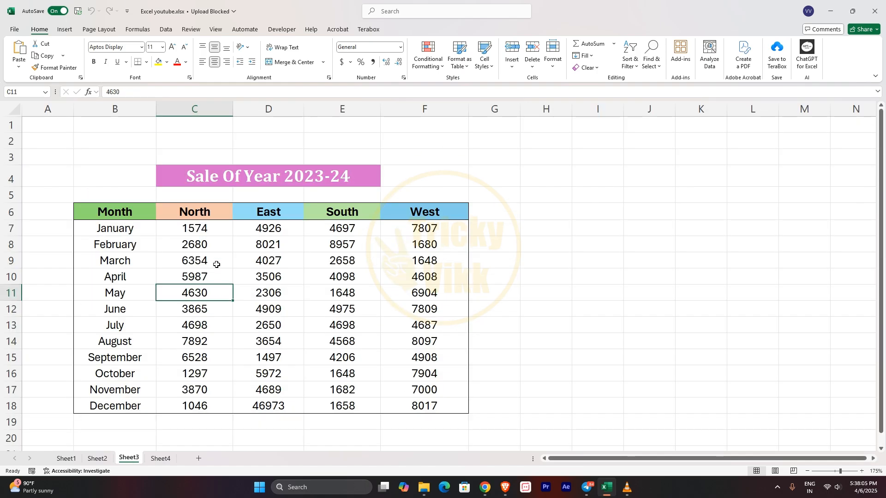
left_click_drag(172, 229, 431, 400)
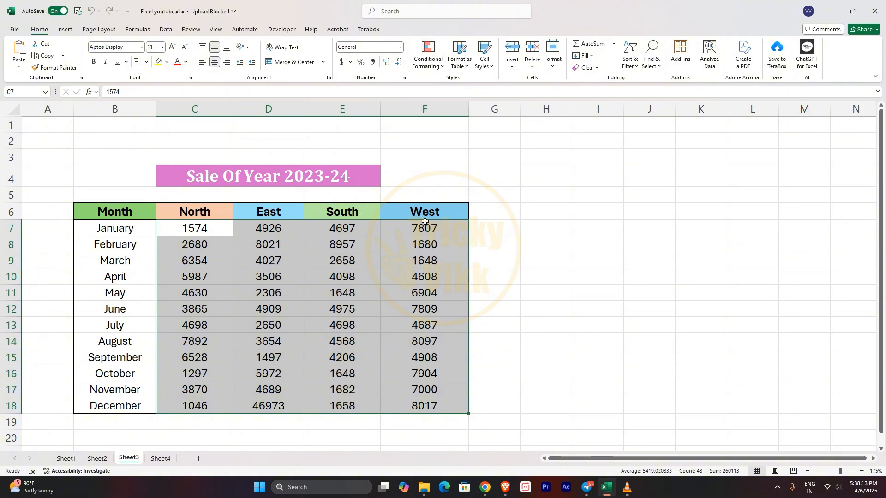
left_click(440, 65)
mouse_move(461, 104)
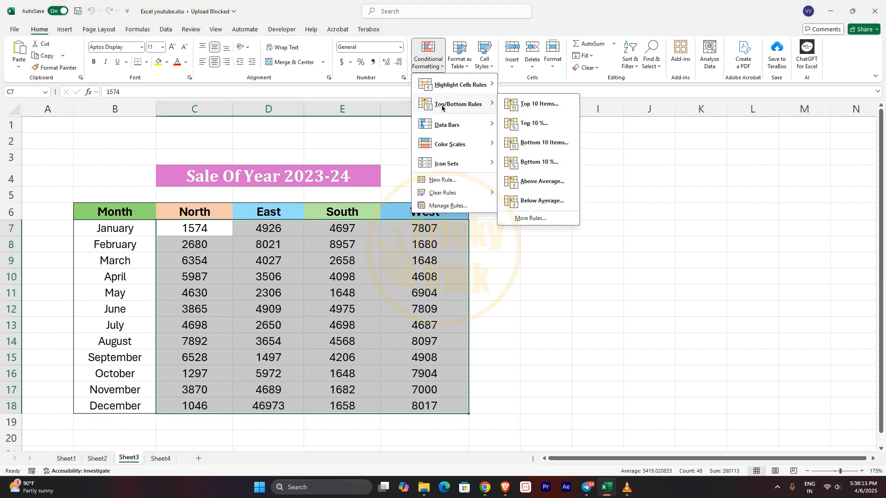
left_click(535, 105)
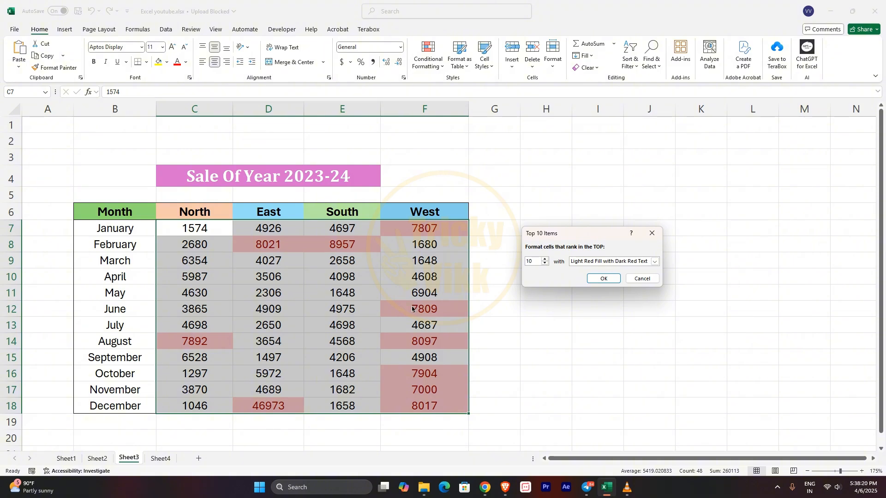
Preview the top-ranked items rule with a count of 2, set the count to 5, and look through its formatting choices
left_click(534, 260)
key("BackSpace")
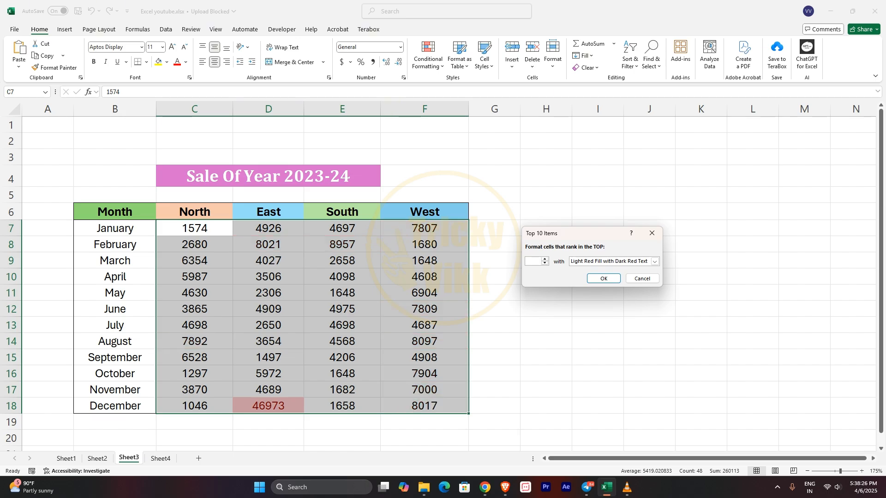
type("2")
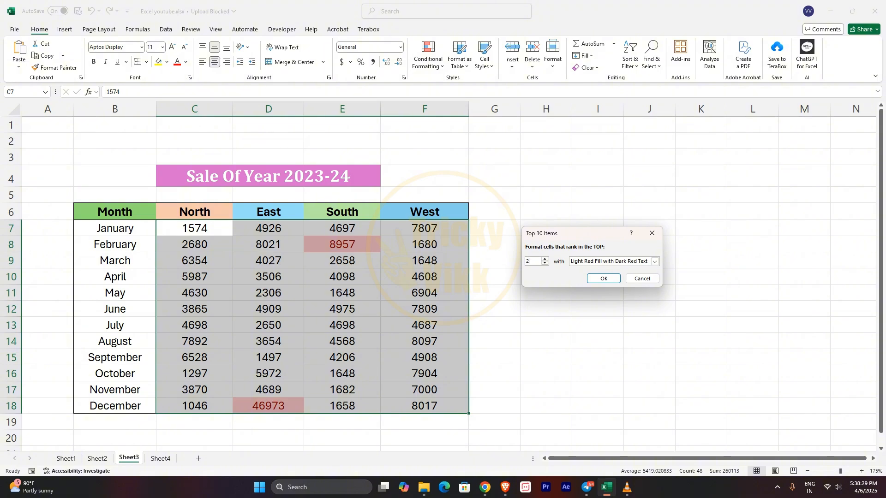
type("5")
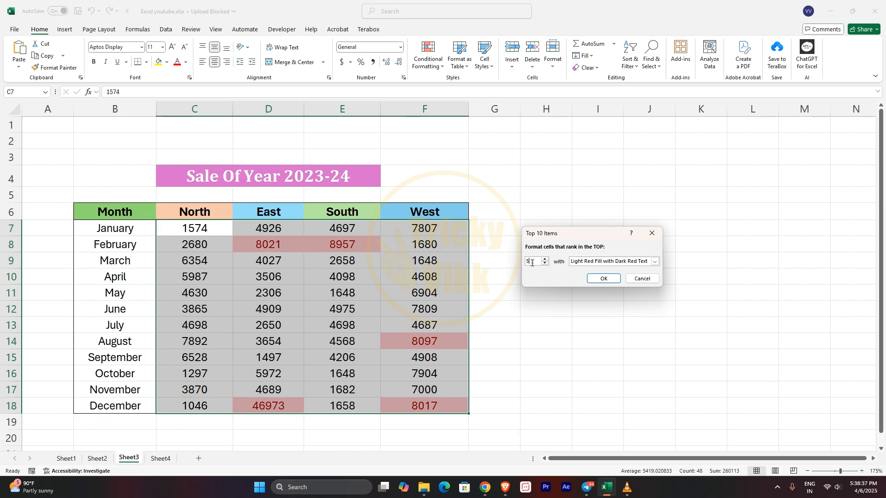
left_click(654, 262)
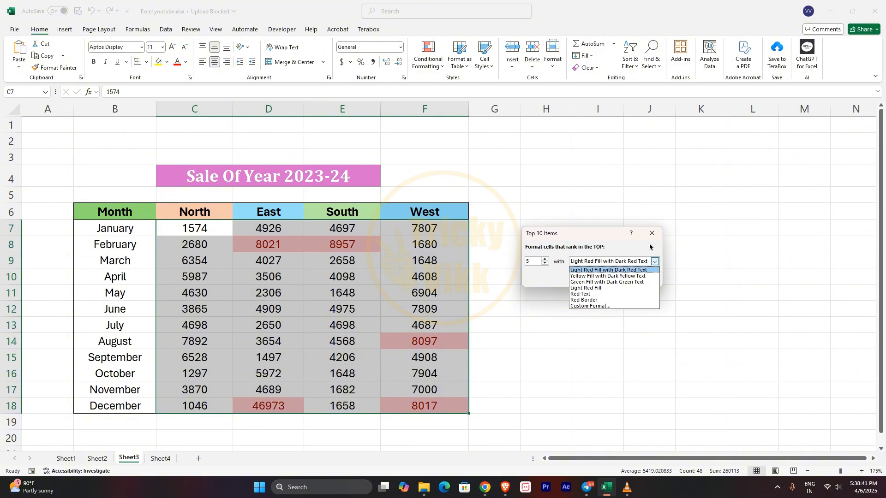
left_click(605, 243)
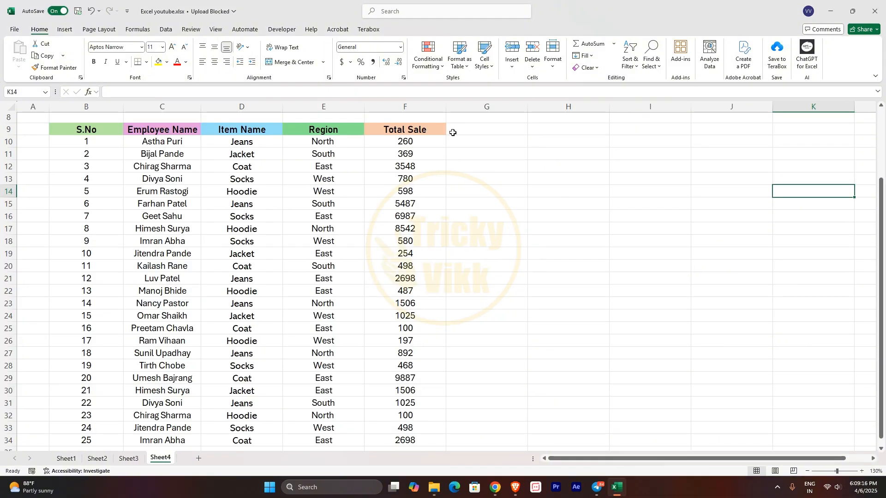
left_click(440, 65)
mouse_move(462, 105)
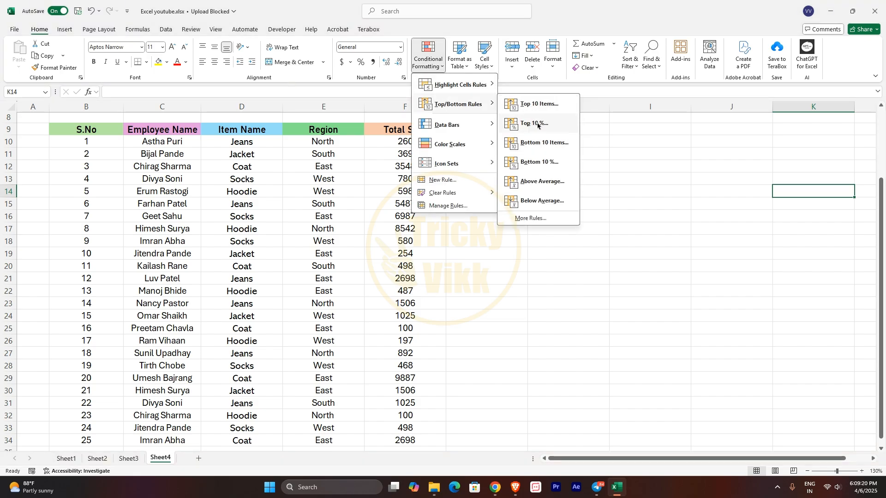
left_click(412, 295)
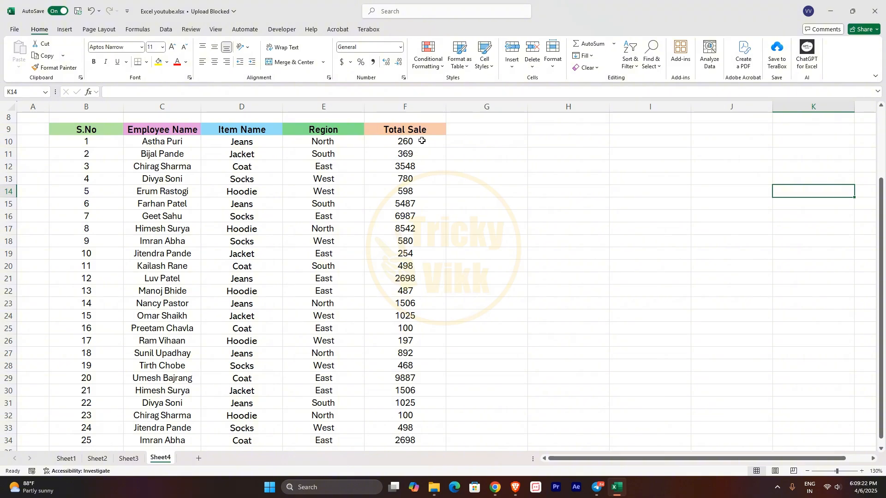
On Sheet4, calculate 10 percent of the 25 Total Sale entries in G10 with the formula =25*10/100
left_click_drag(421, 141, 427, 435)
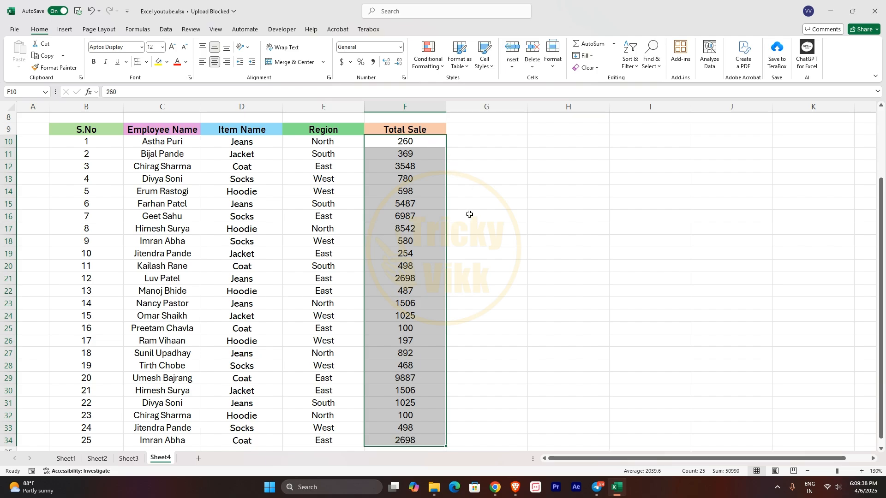
left_click(487, 144)
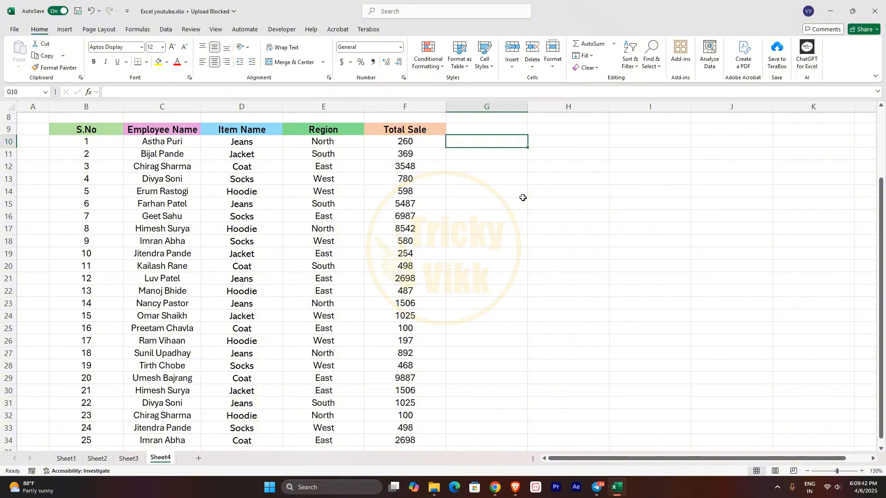
type("=")
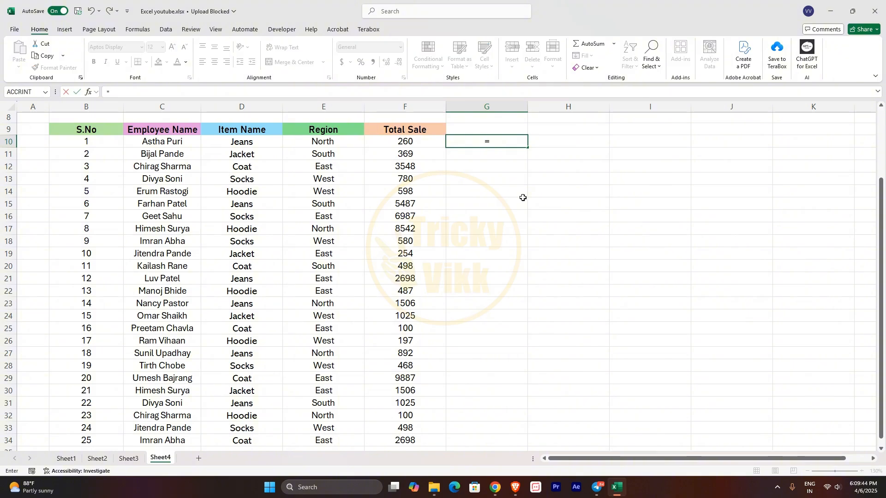
type("25*10/100")
key("Return")
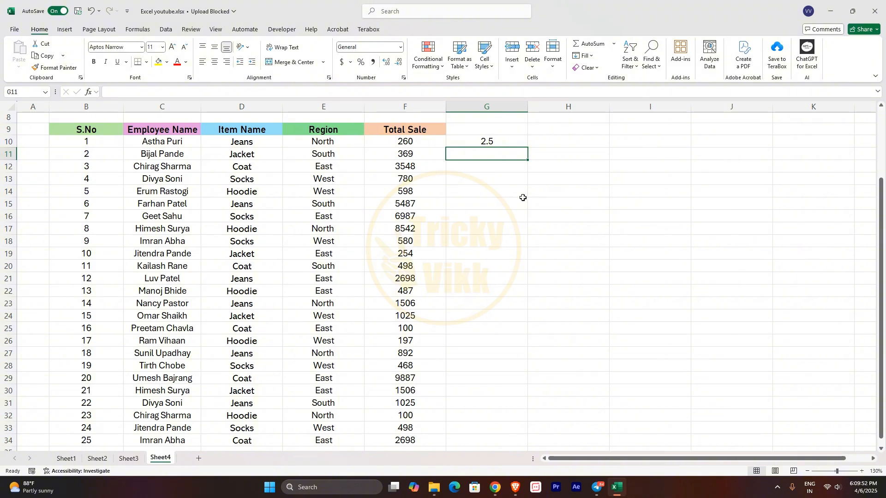
left_click(501, 142)
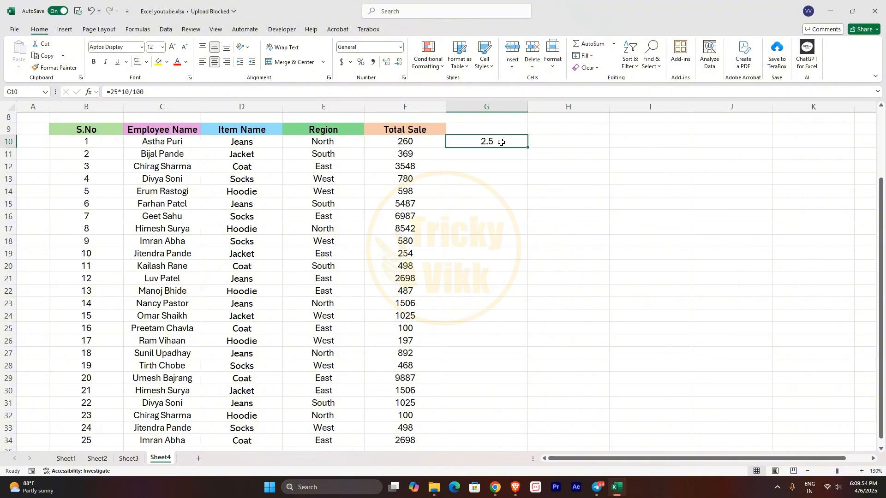
Apply a Top 10% rule to the Total Sale cells F10:F34 at 10 percent with Light Red Fill with Dark Red Text
left_click_drag(437, 143, 431, 444)
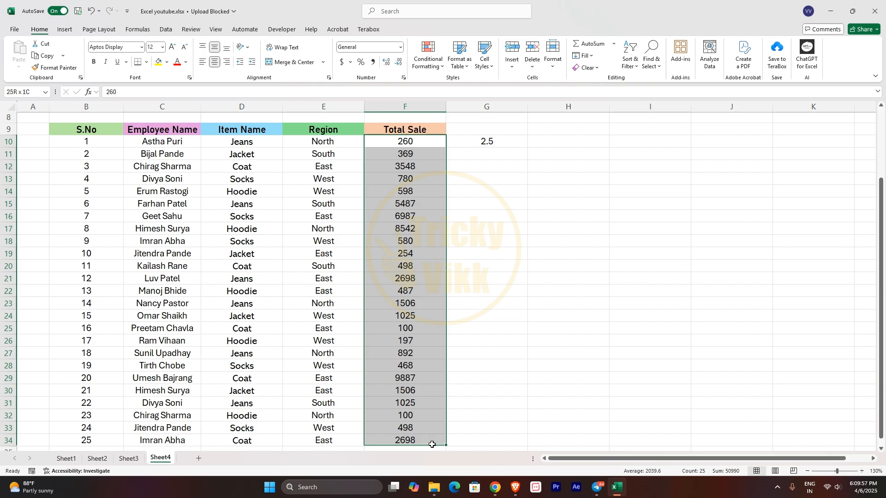
left_click(442, 67)
mouse_move(462, 104)
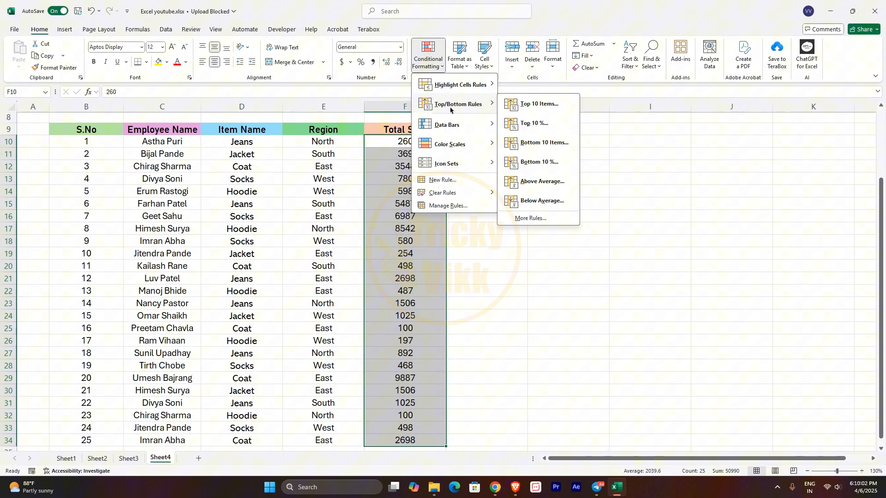
left_click(539, 124)
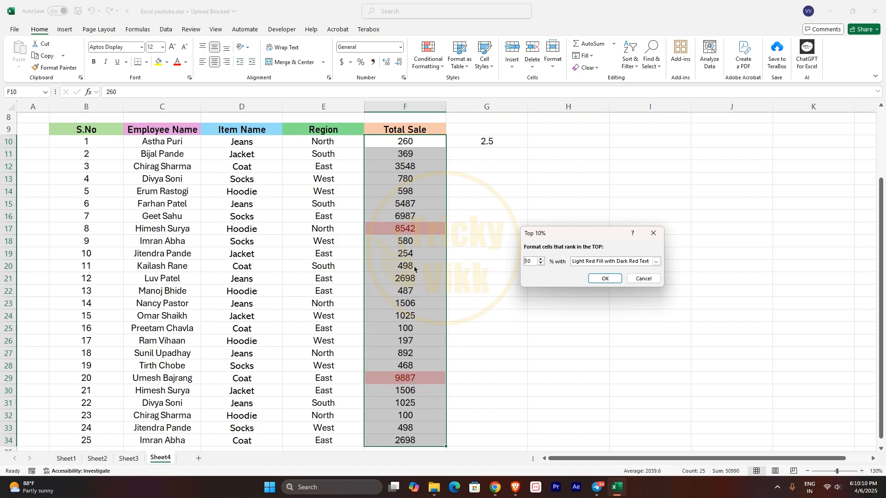
left_click(600, 279)
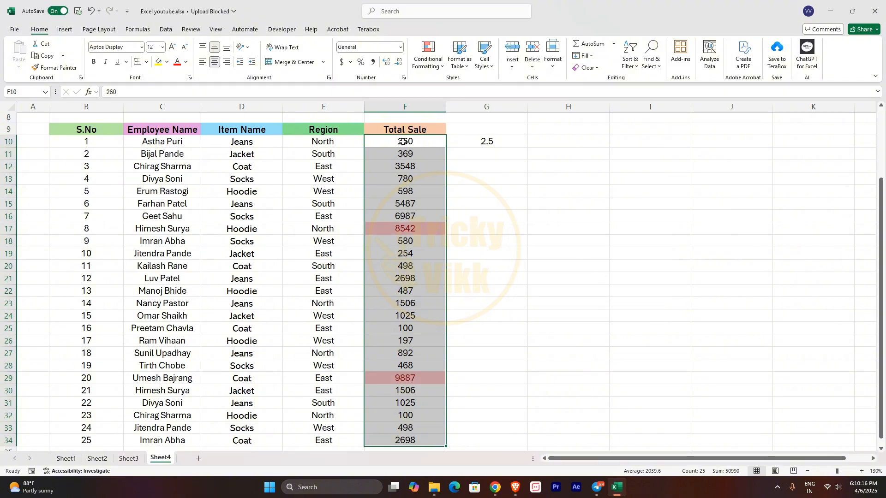
left_click(439, 68)
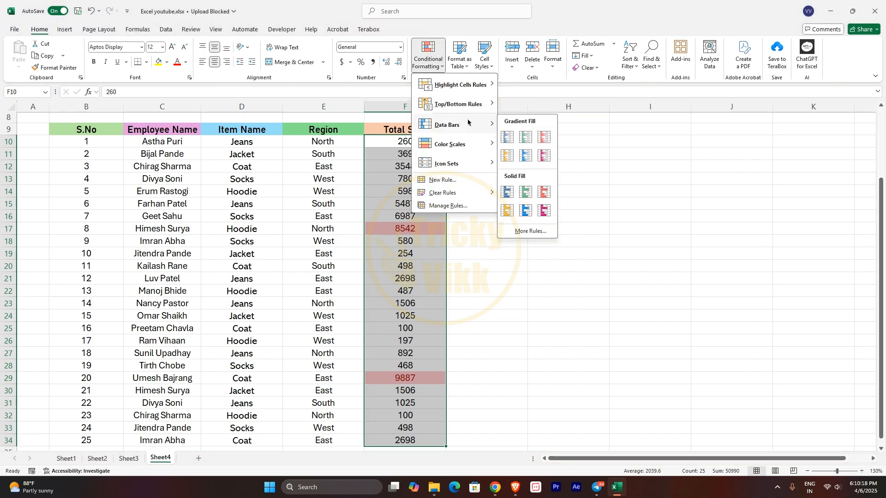
mouse_move(472, 106)
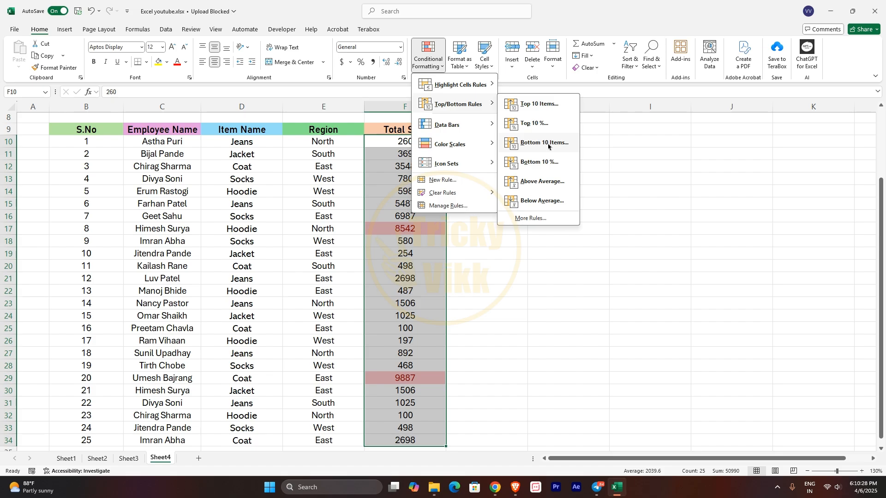
left_click(548, 143)
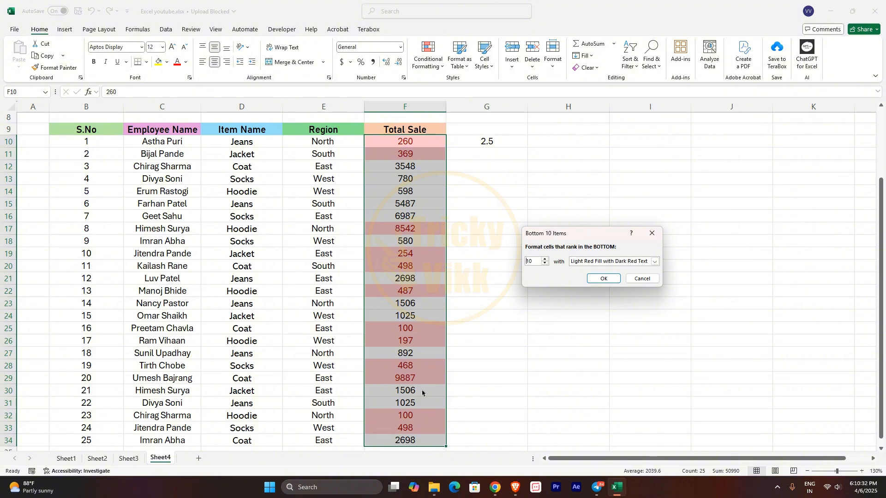
left_click(641, 279)
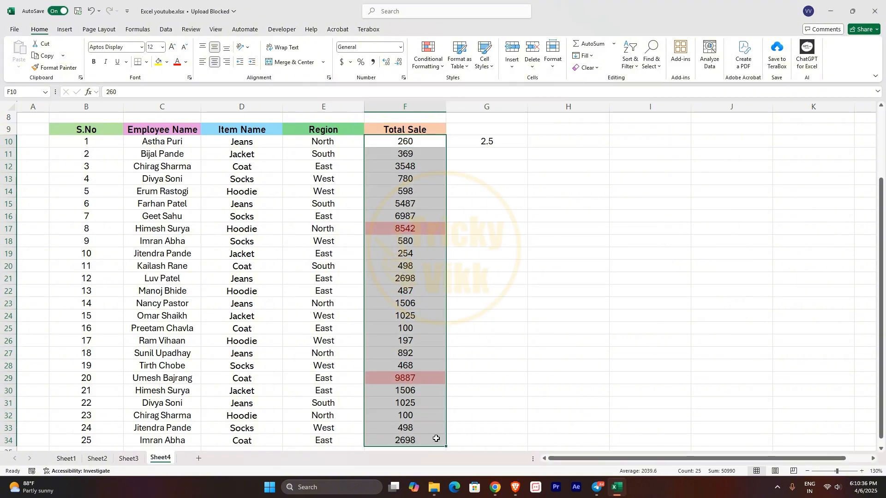
Clear the conditional formatting rules from the selected Total Sale cells F10:F34
left_click(427, 54)
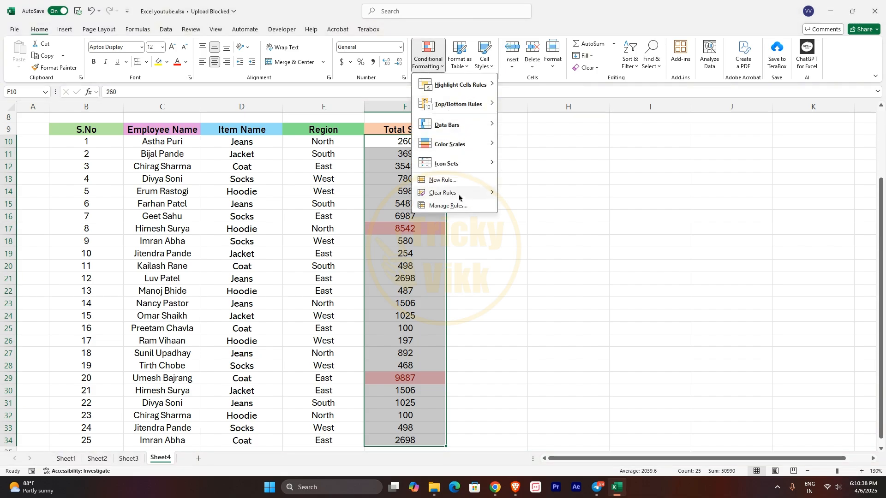
mouse_move(459, 198)
left_click(537, 206)
left_click_drag(406, 253, 405, 241)
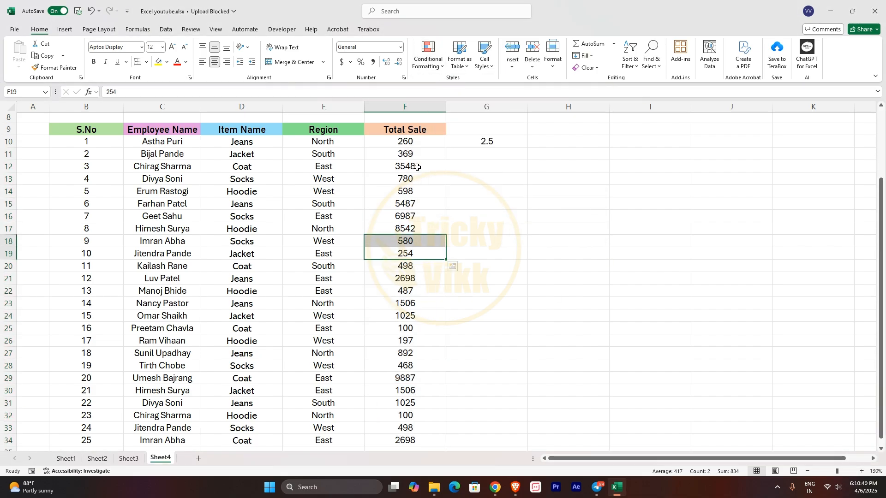
Preview a Bottom 10 Items rule with a count of 10 on the Total Sale cells F10:F34, then dismiss it without applying
left_click_drag(429, 142, 437, 440)
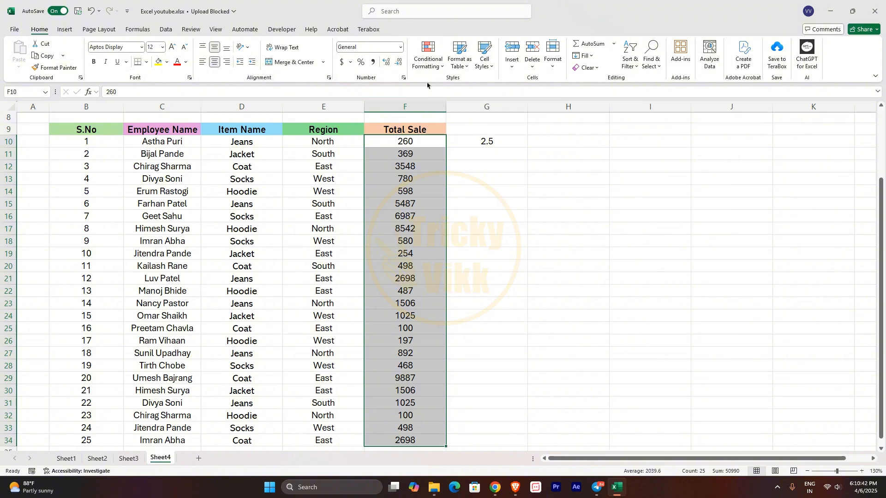
left_click(428, 55)
mouse_move(459, 103)
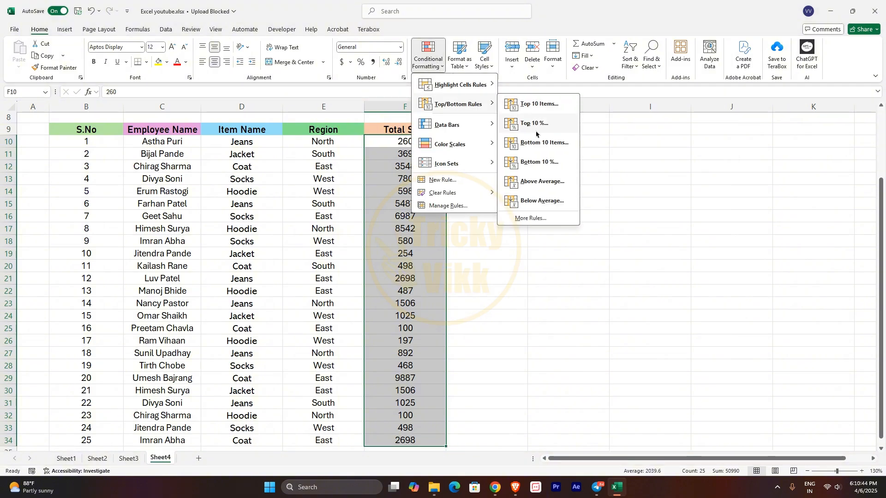
left_click(539, 142)
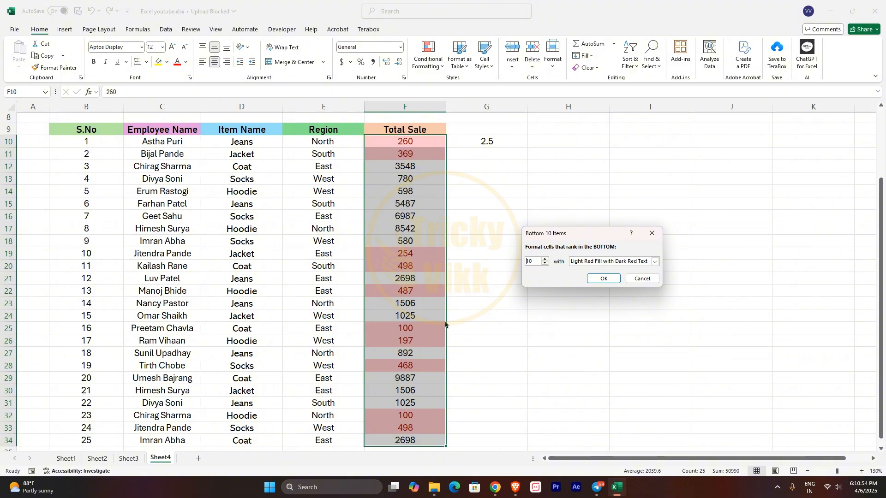
left_click(641, 279)
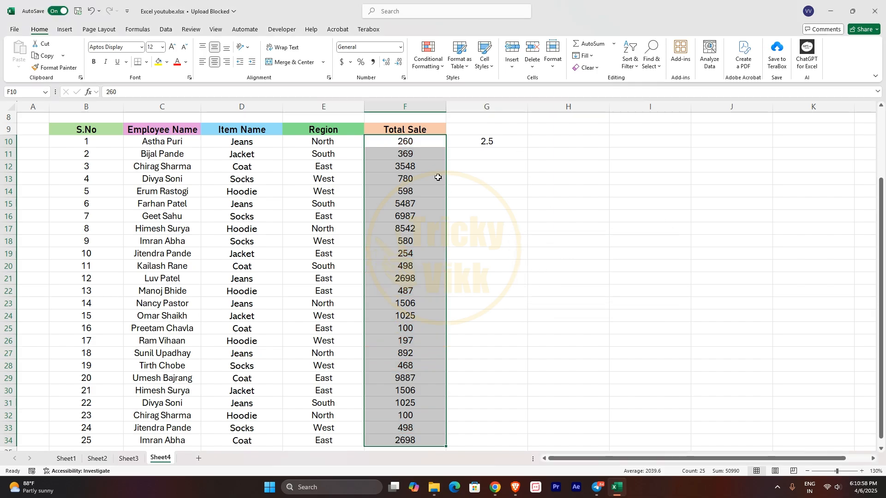
Apply a Bottom 10% rule to the Total Sale cells F10:F34 at 10 percent with Light Red Fill with Dark Red Text
left_click(440, 68)
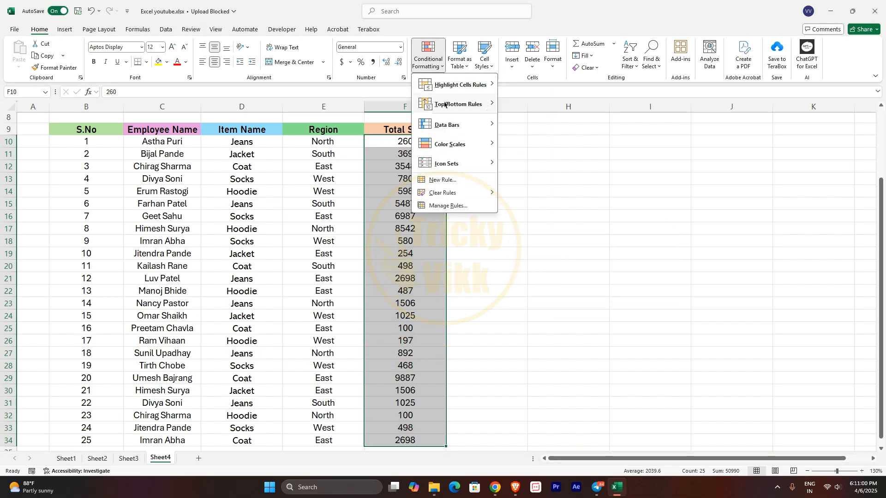
mouse_move(458, 104)
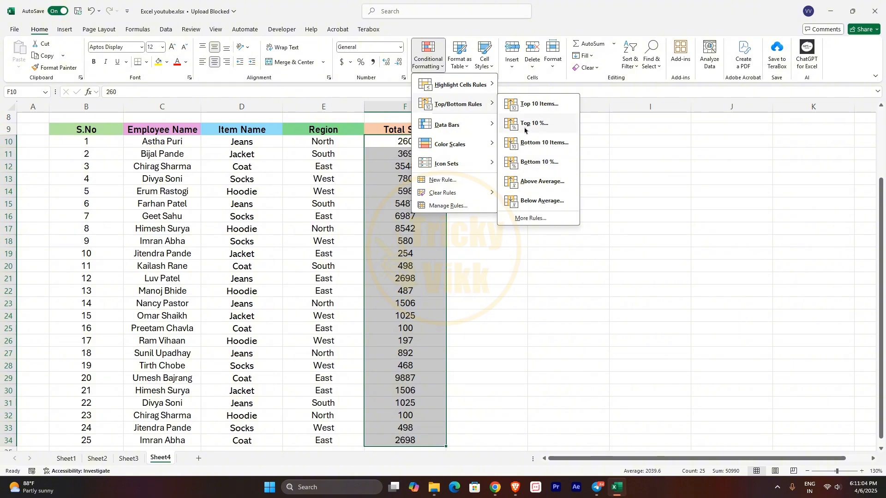
left_click(535, 165)
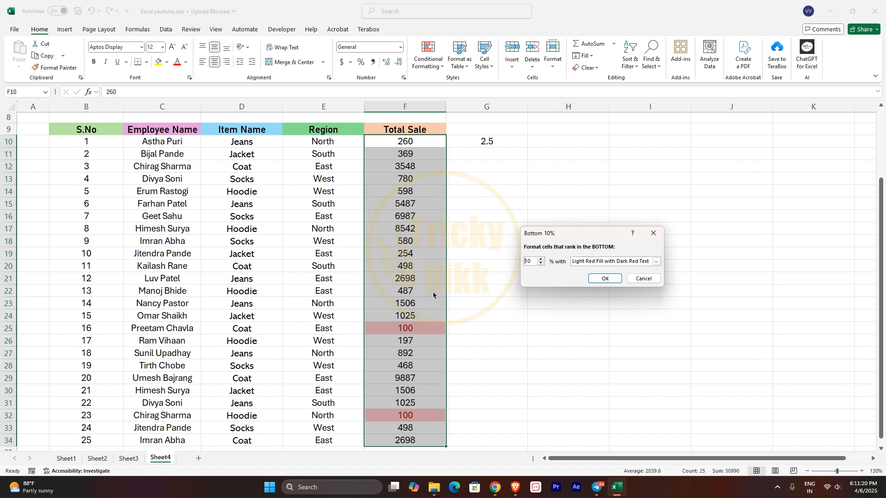
left_click(609, 279)
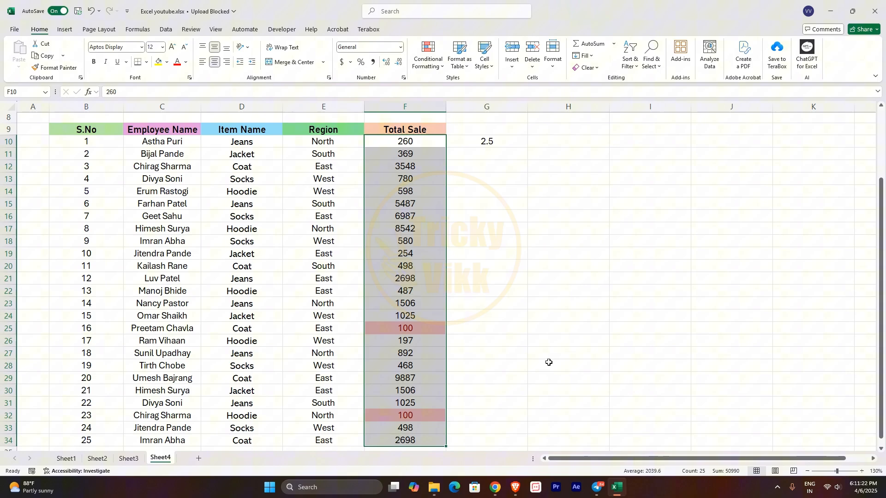
Change the Total Sale value in F18 to 50 to test the bottom-percentage rule
left_click(417, 238)
double_click(417, 239)
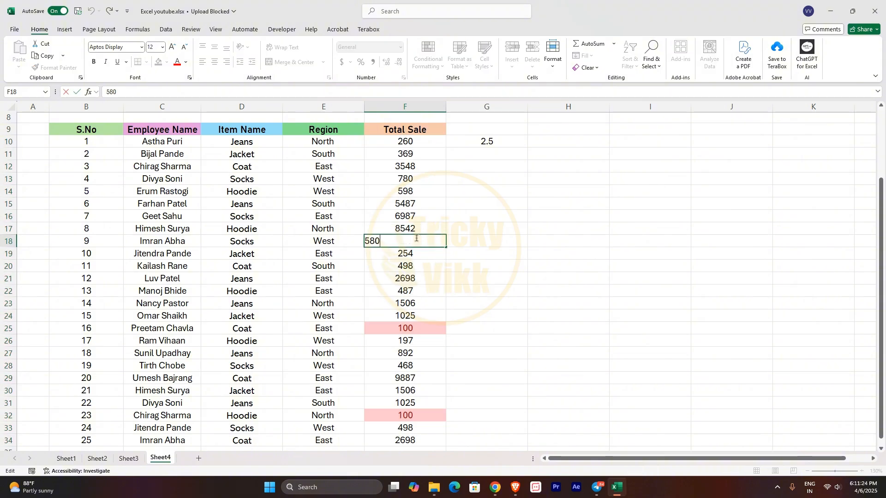
key("BackSpace")
key("BackSpace")
key("BackSpace")
key("Return")
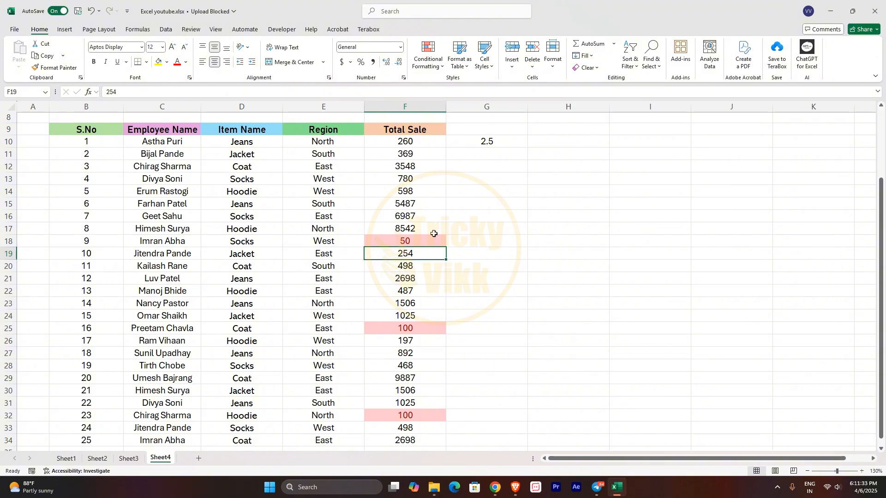
left_click(429, 240)
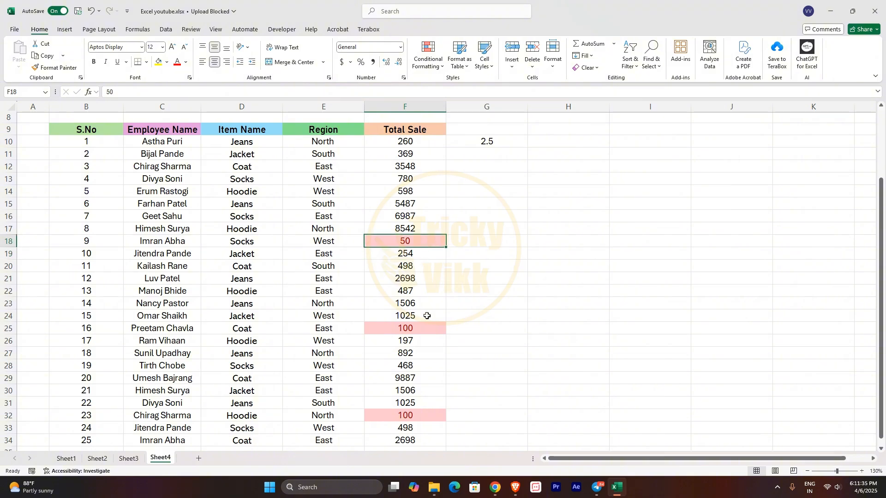
Remove the Bottom 10% rule from the Total Sale cells F10:F34
left_click_drag(431, 141, 413, 436)
left_click(428, 54)
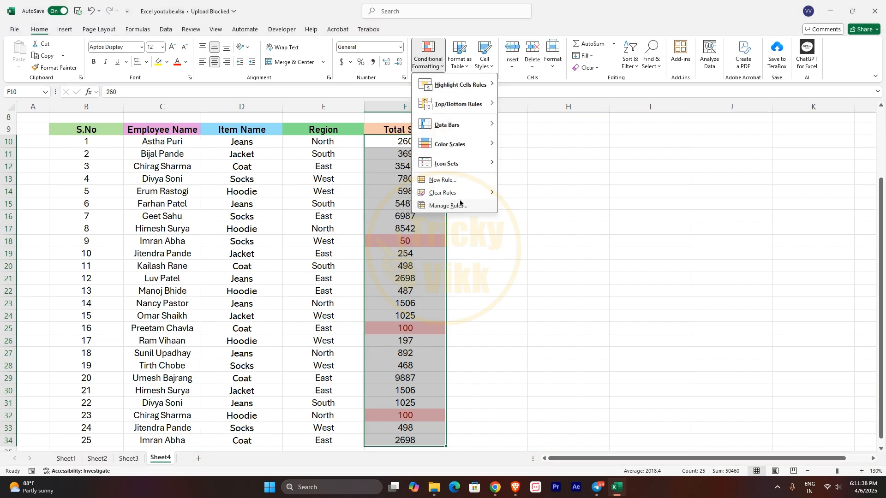
mouse_move(462, 197)
left_click(577, 198)
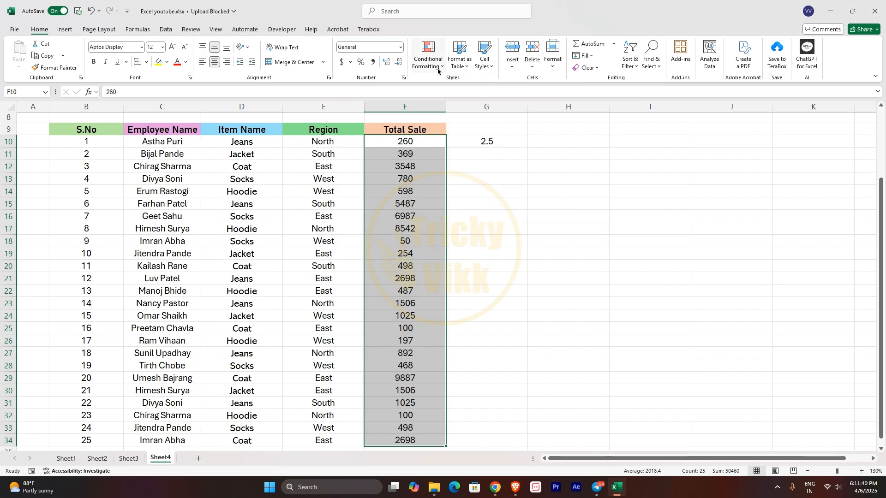
left_click(436, 68)
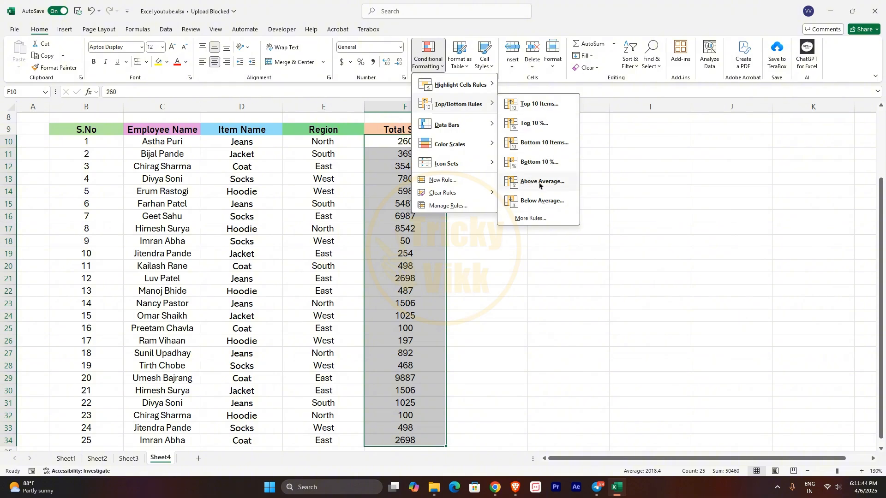
left_click(483, 253)
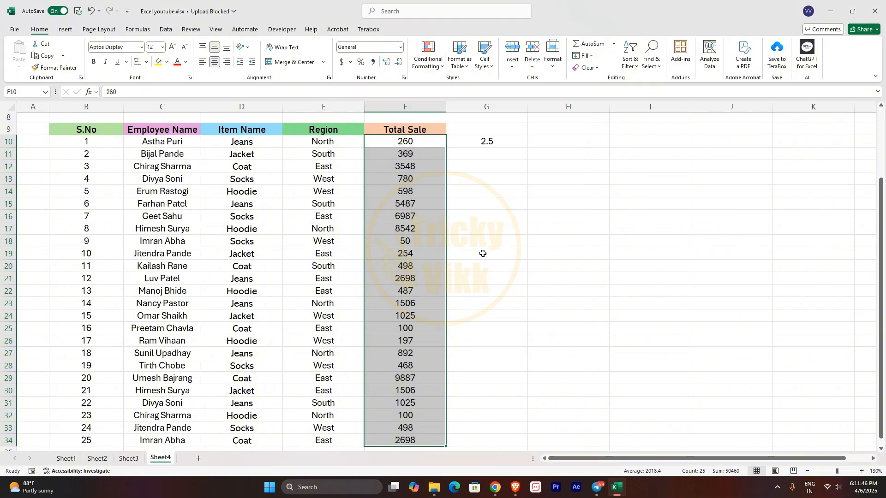
Delete the percentage formula in G10 and calculate the average Total Sale in G19 with =AVERAGE(F10:F34)
left_click(480, 140)
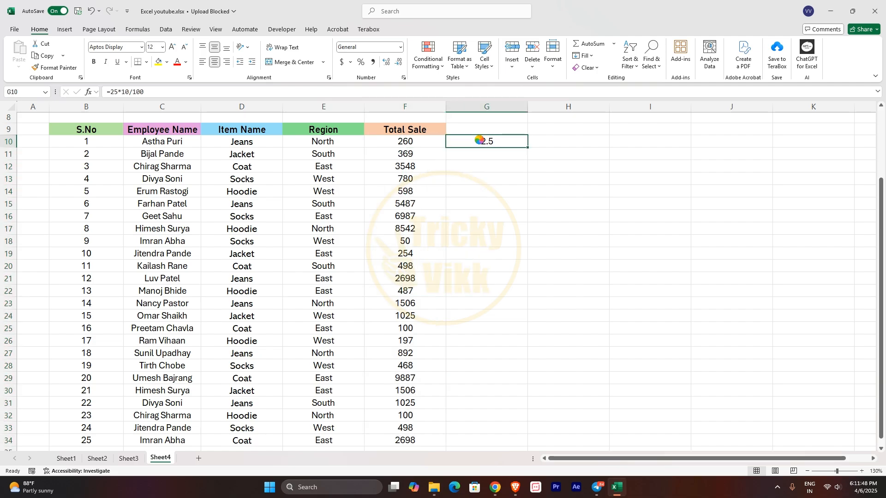
key("Delete")
left_click(486, 254)
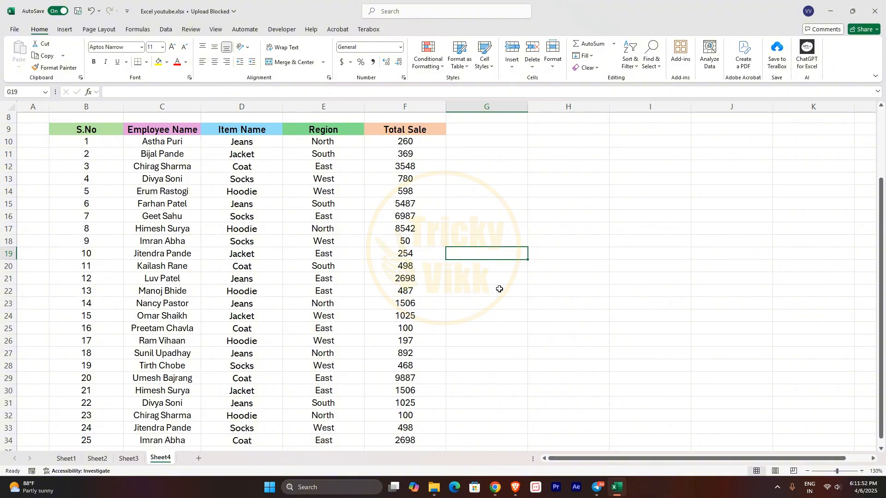
type("=ave")
key("Down")
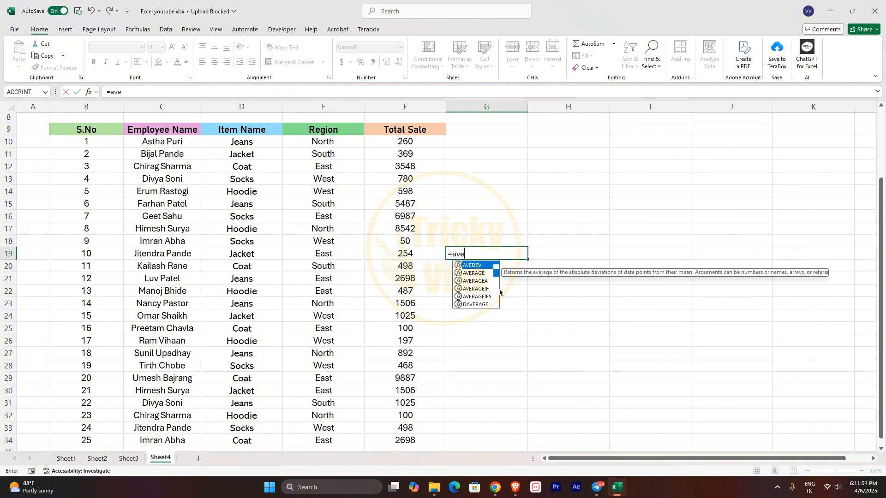
key("Tab")
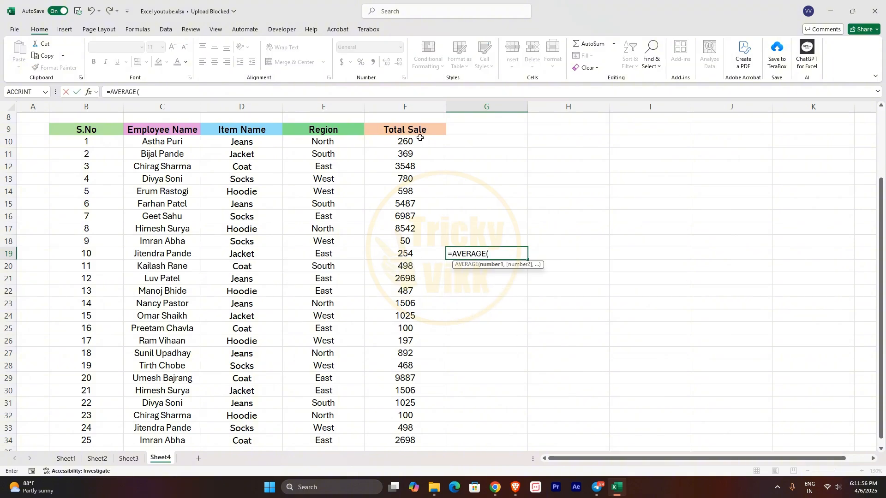
left_click_drag(418, 139, 411, 439)
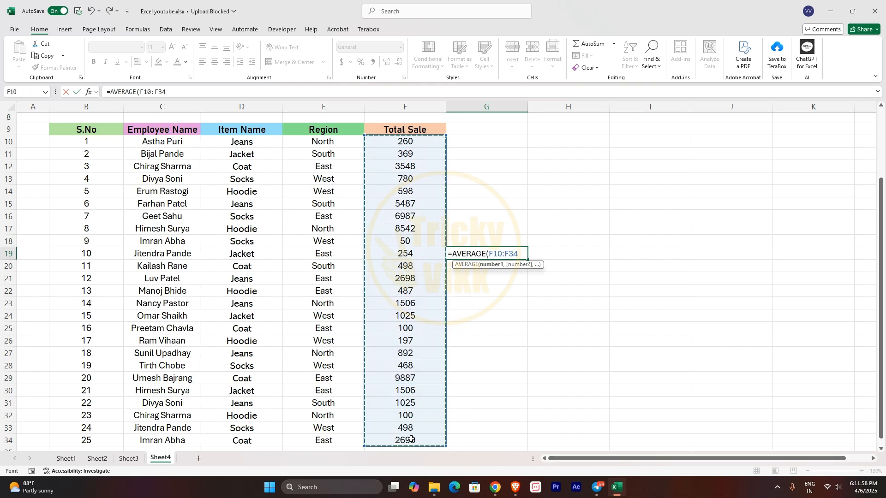
key("Return")
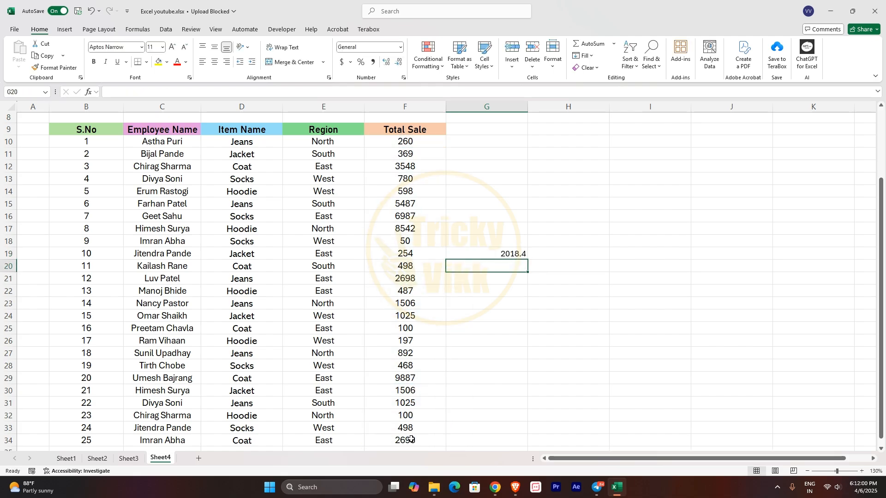
Apply an Above Average rule with Light Red Fill with Dark Red Text to the average cell G19
left_click(489, 255)
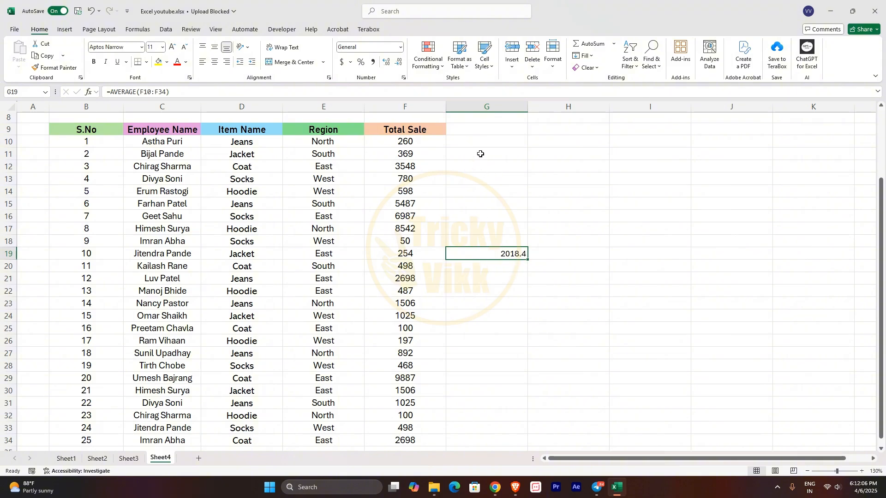
left_click(438, 65)
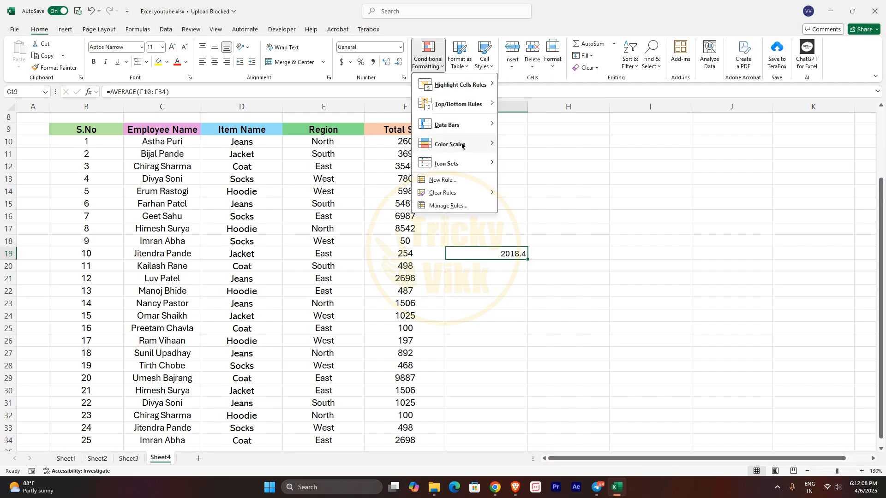
mouse_move(461, 104)
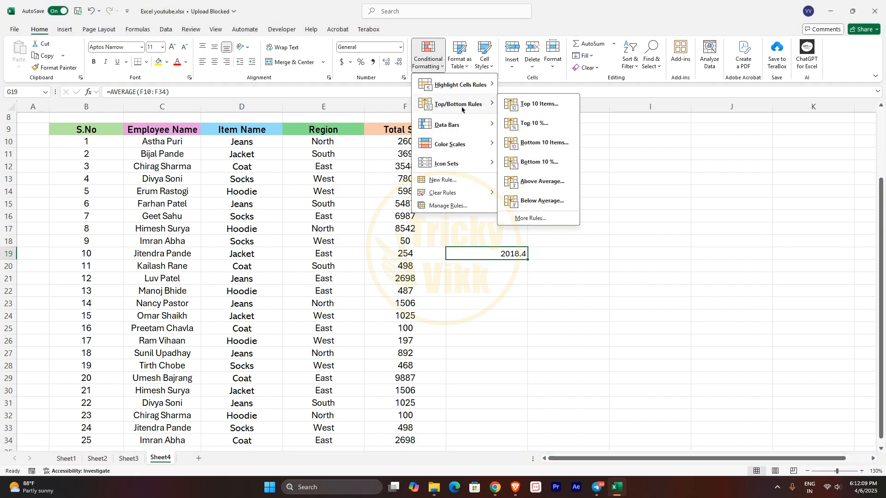
left_click(536, 182)
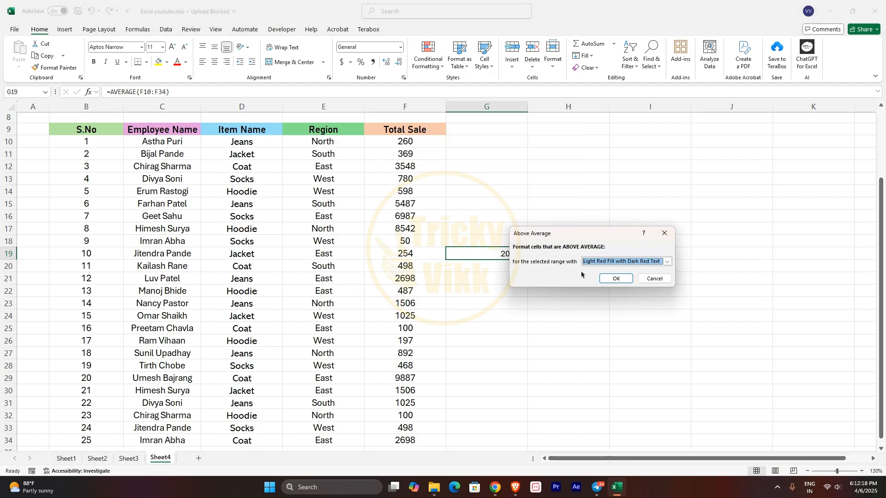
left_click(616, 278)
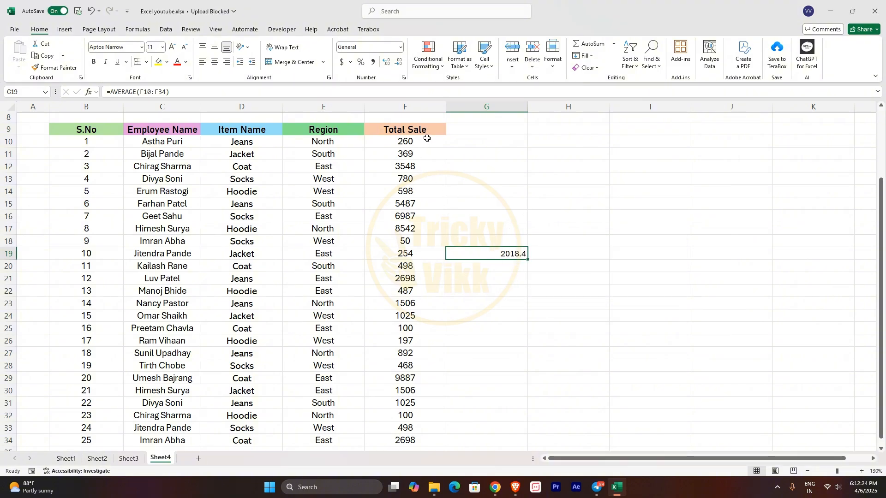
Preview an Above Average rule with Light Red Fill with Dark Red Text on the Total Sale cells F10:F34, then cancel it
left_click_drag(427, 138, 421, 439)
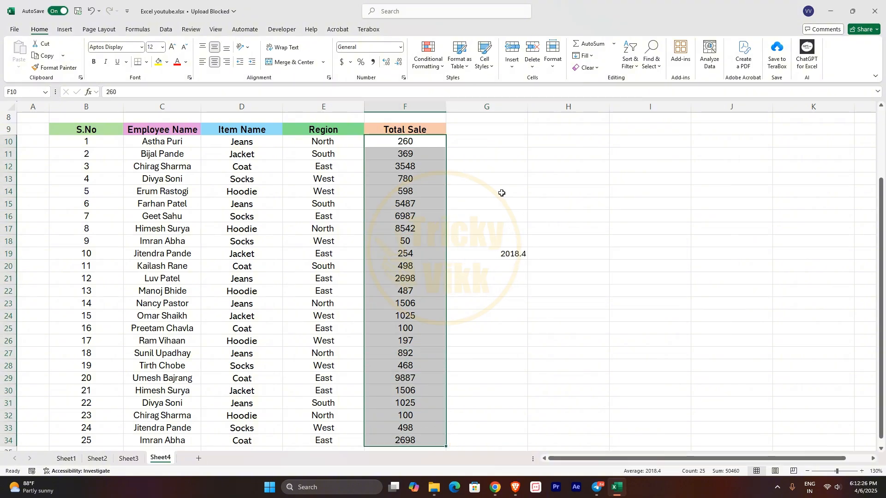
left_click(442, 68)
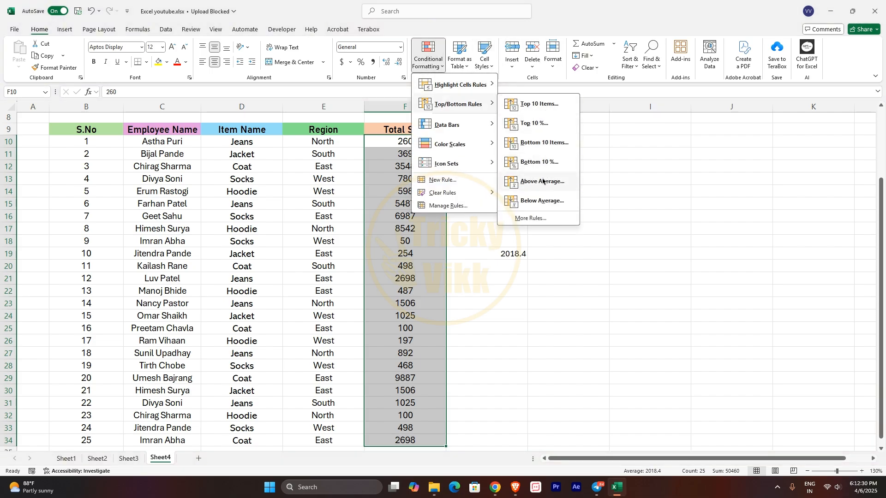
left_click(537, 184)
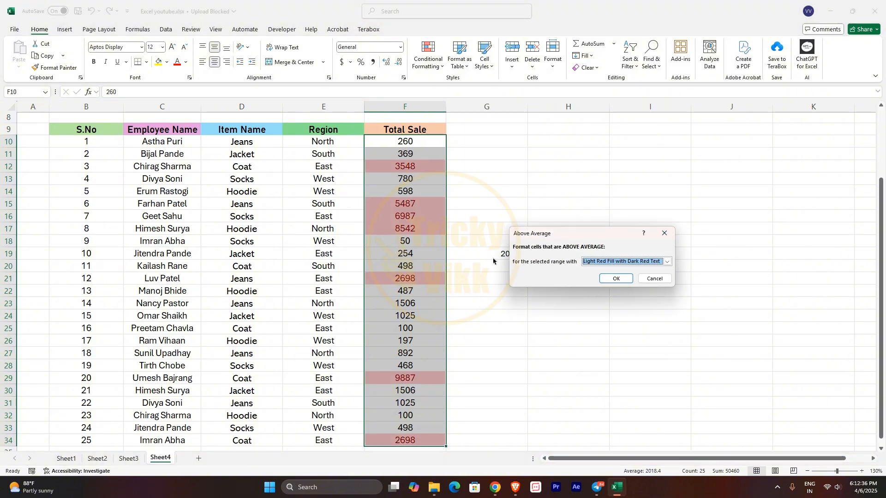
left_click_drag(575, 232, 523, 157)
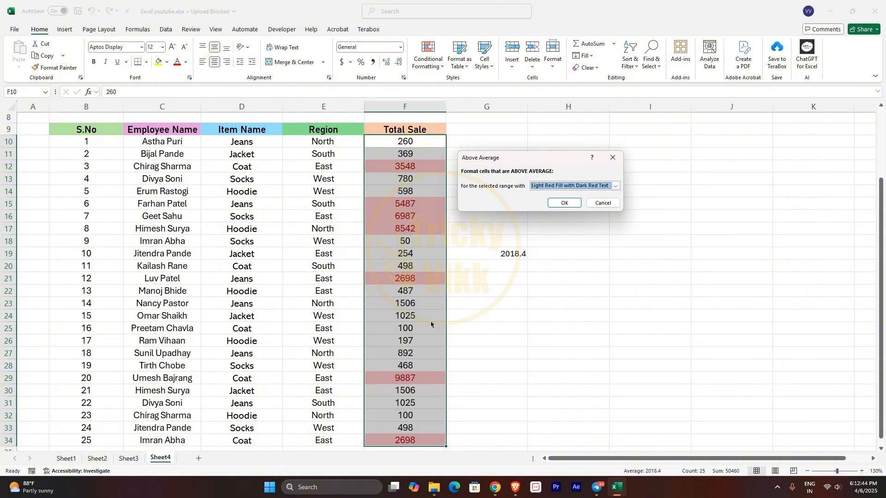
left_click(603, 203)
Apply a Below Average rule with Light Red Fill with Dark Red Text to the Total Sale cells F10:F34
left_click(442, 69)
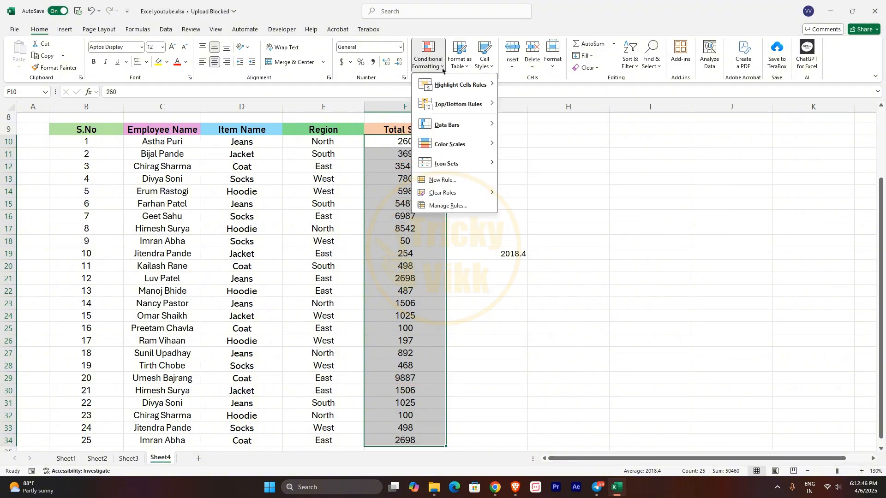
mouse_move(462, 104)
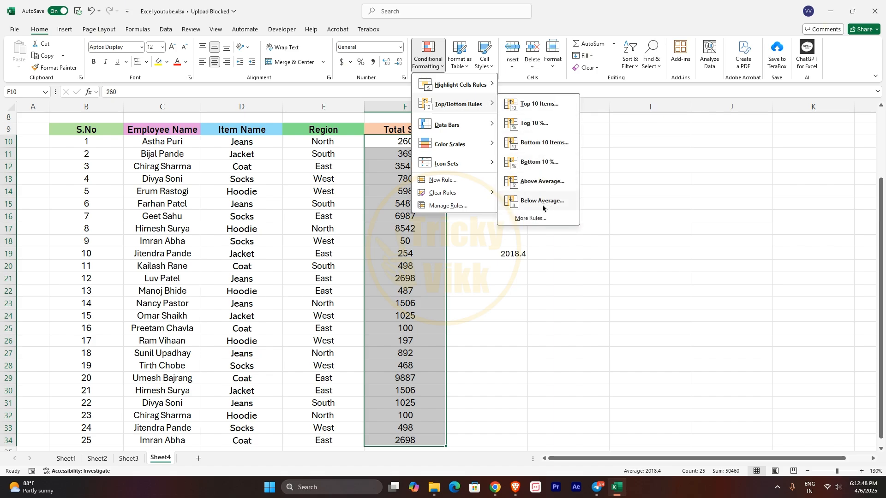
left_click(538, 202)
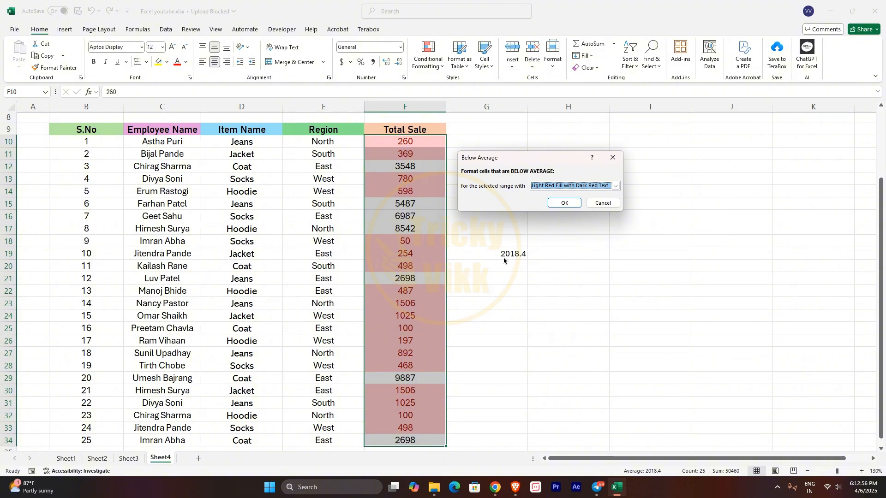
left_click(573, 204)
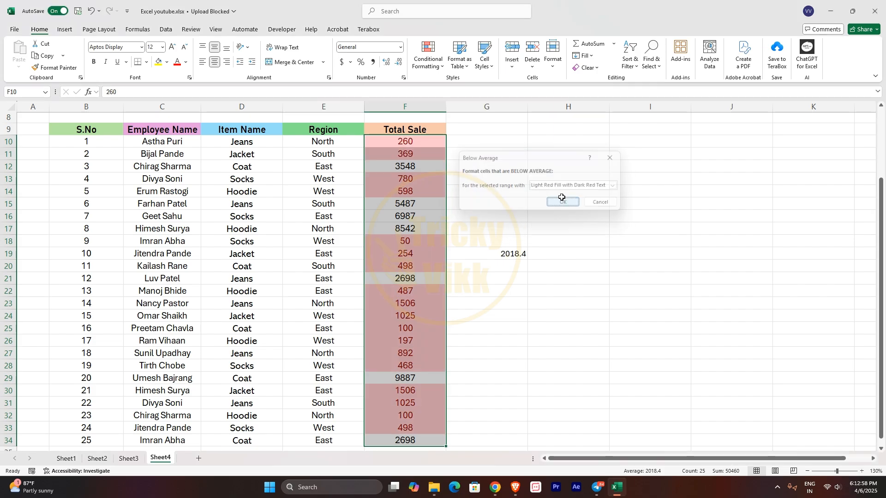
left_click(438, 67)
mouse_move(461, 105)
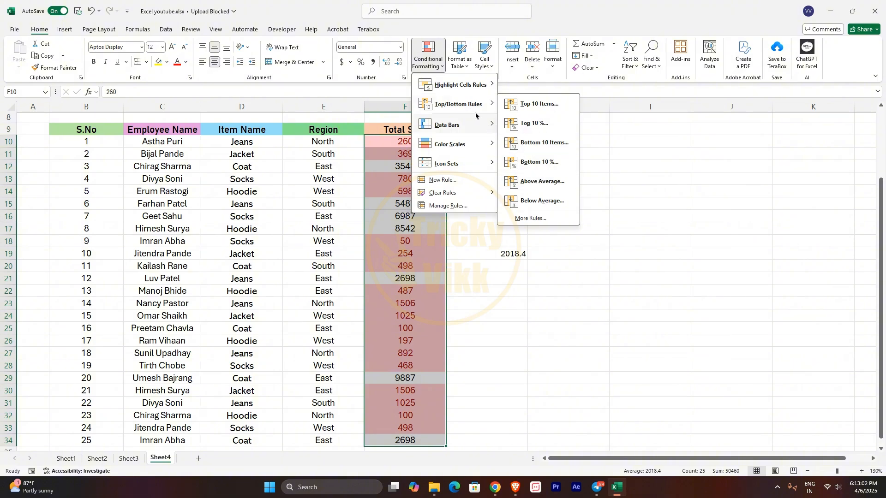
mouse_move(460, 84)
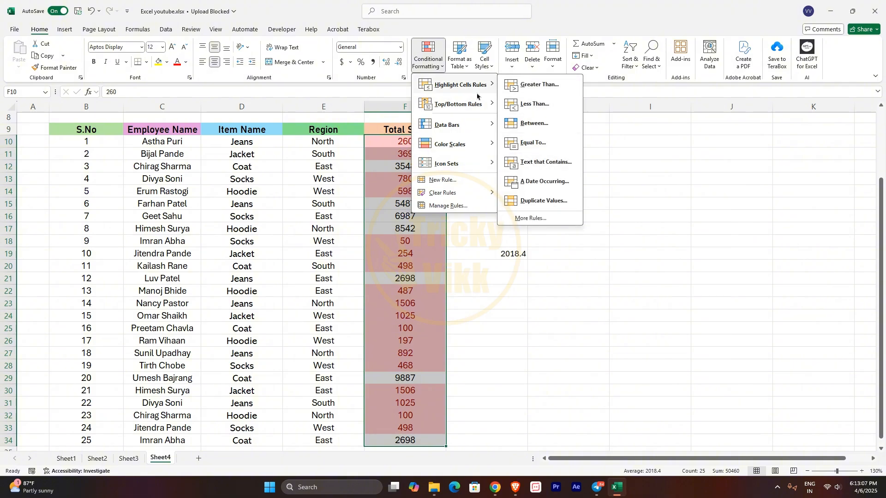
left_click(464, 247)
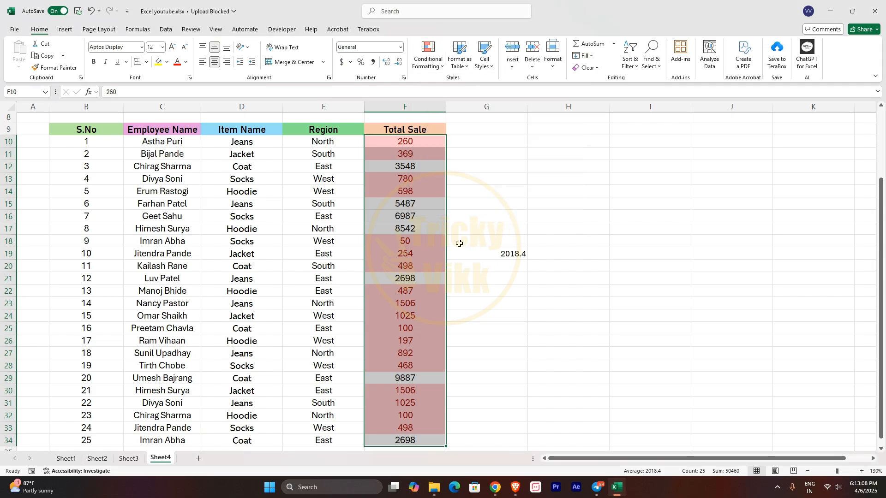
Clear the conditional formatting rules from the selected Total Sale cells F10:F34
scroll(421, 257, "down", 1)
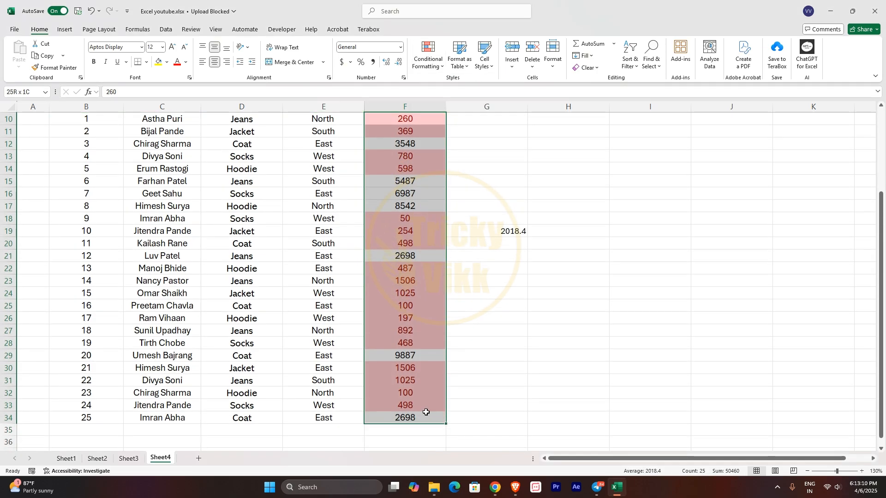
left_click(428, 58)
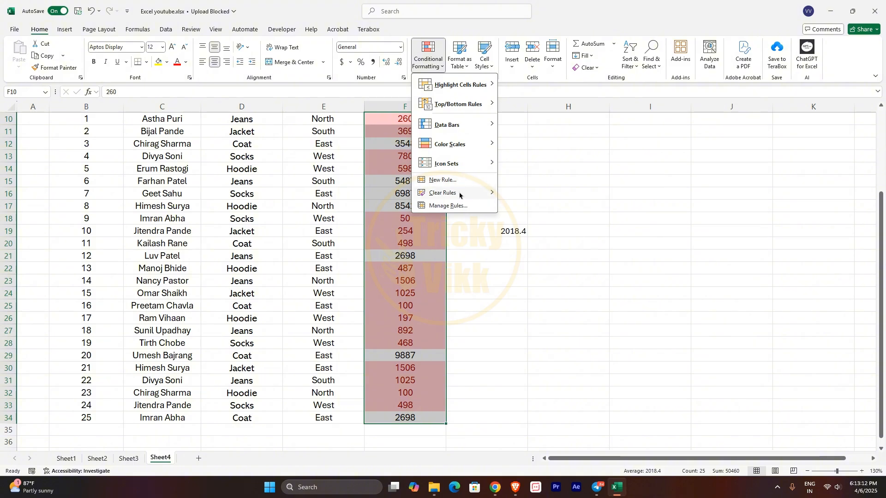
mouse_move(480, 193)
left_click(553, 195)
Add gradient-fill Blue Data Bars to the Total Sale cells F10:F34
scroll(476, 247, "up", 3)
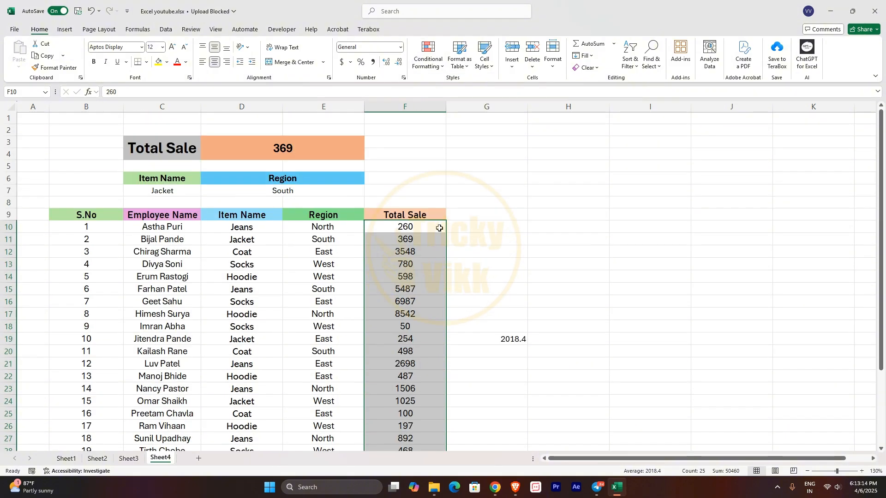
scroll(417, 190, "down", 1)
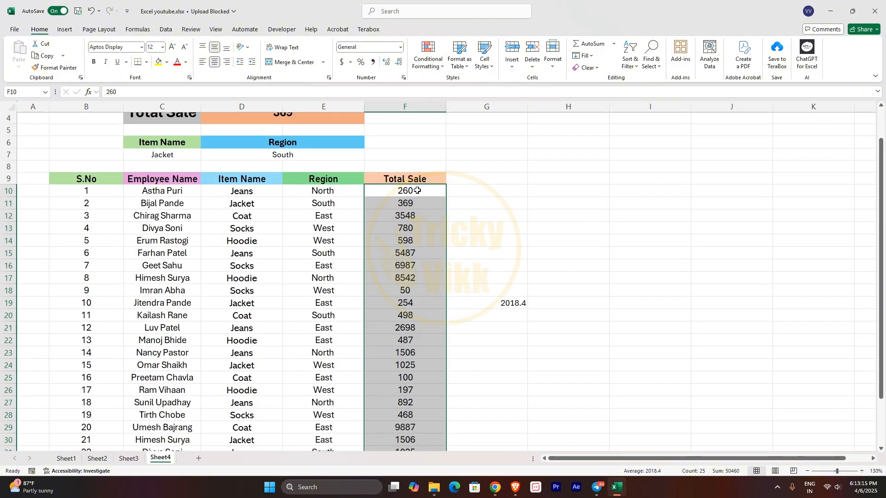
left_click(443, 69)
mouse_move(452, 127)
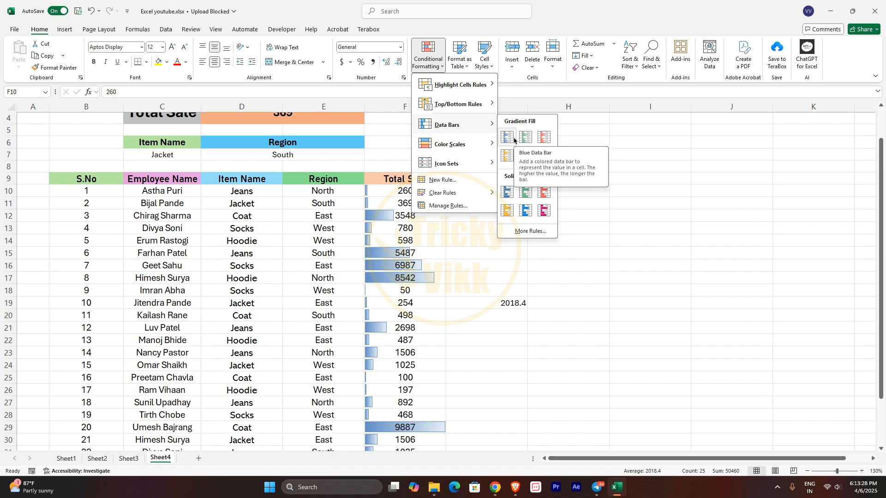
left_click(514, 140)
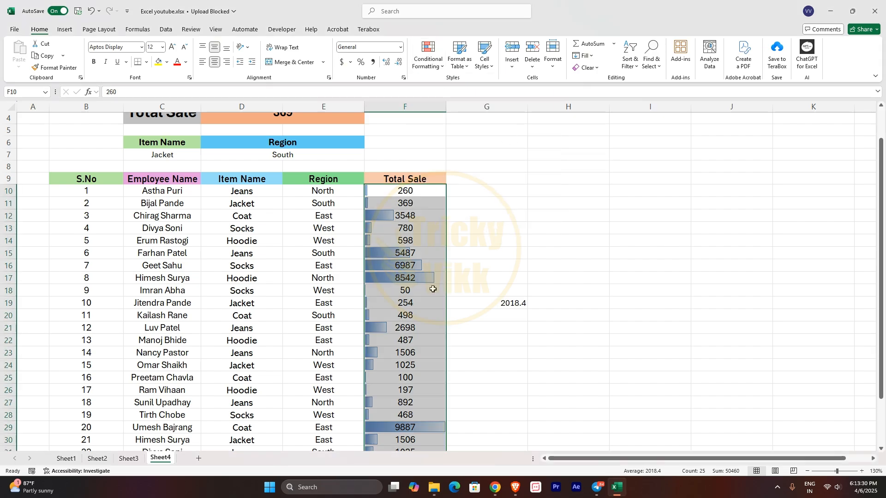
scroll(416, 276, "down", 2)
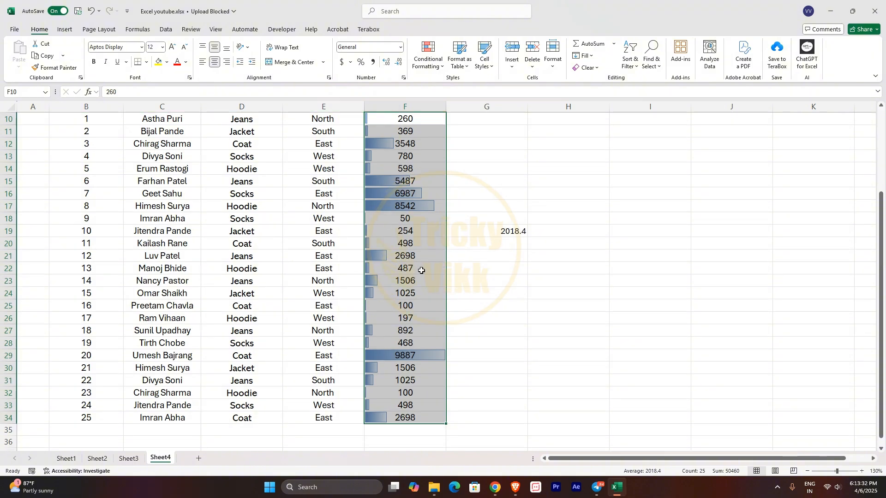
left_click_drag(885, 274, 882, 267)
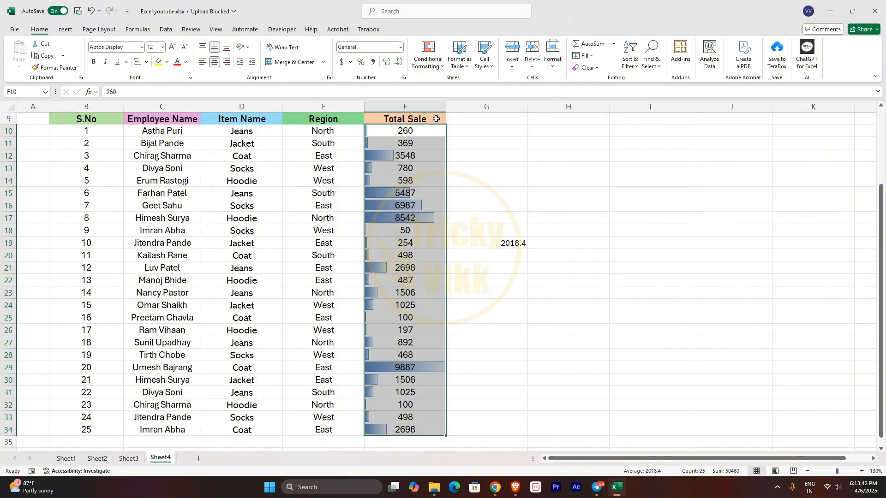
Add the 3 Arrows (Colored) icon set to the Total Sale cells F10:F34
left_click(440, 67)
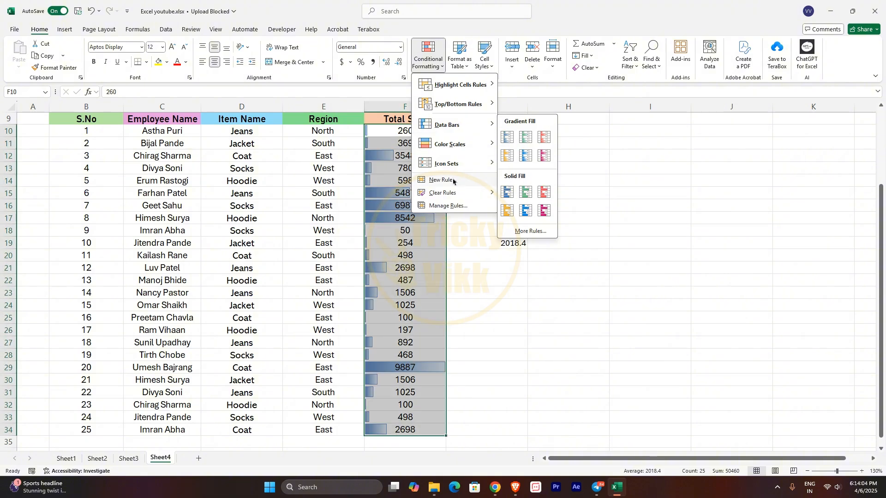
mouse_move(433, 166)
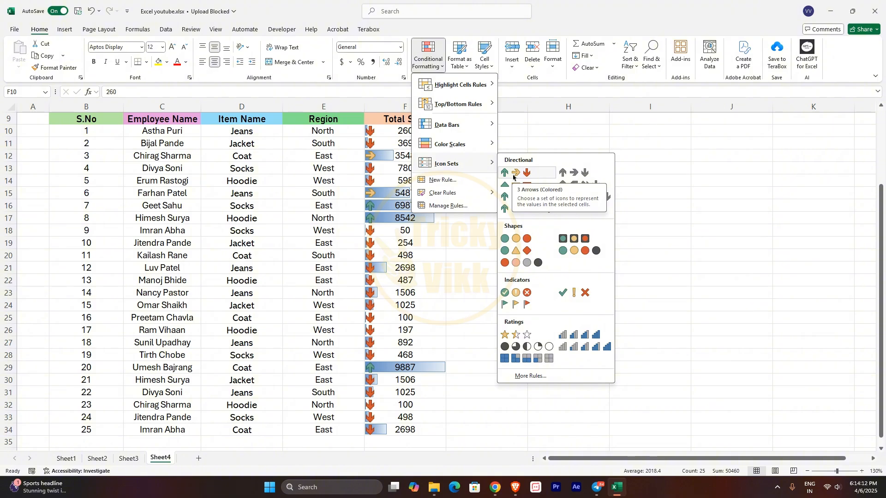
left_click(513, 177)
left_click(399, 167)
left_click(386, 134)
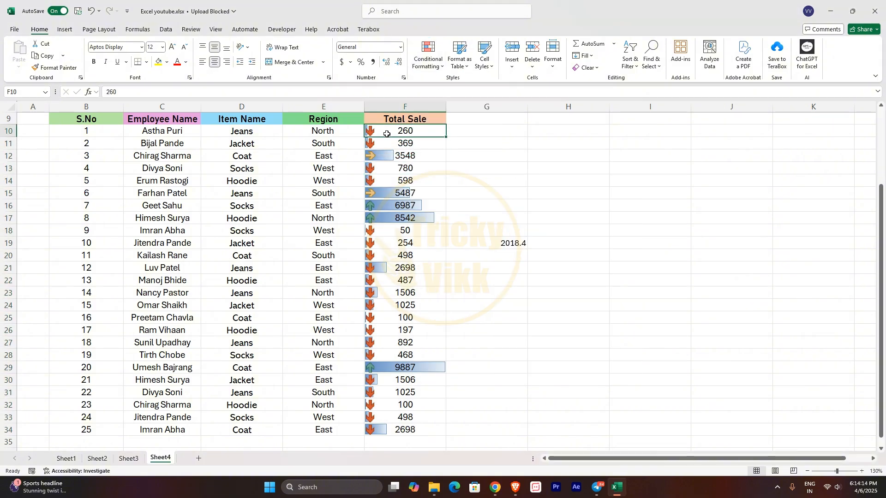
left_click(383, 158)
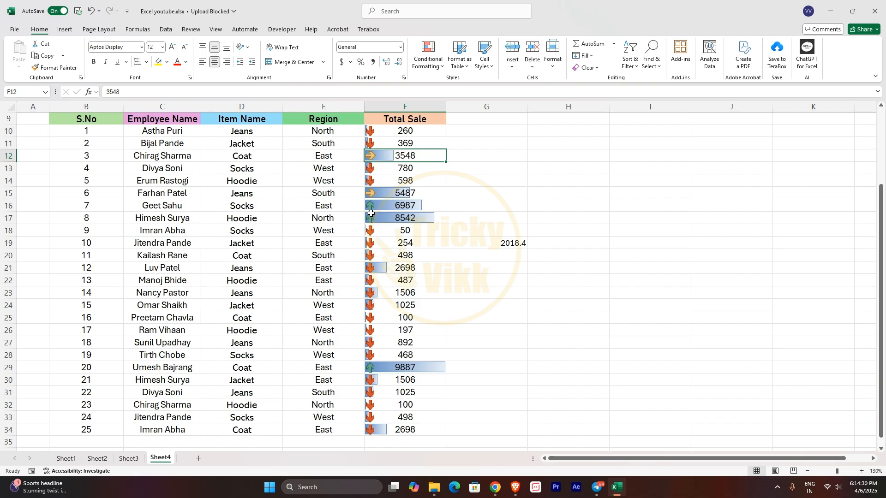
left_click_drag(406, 143, 428, 443)
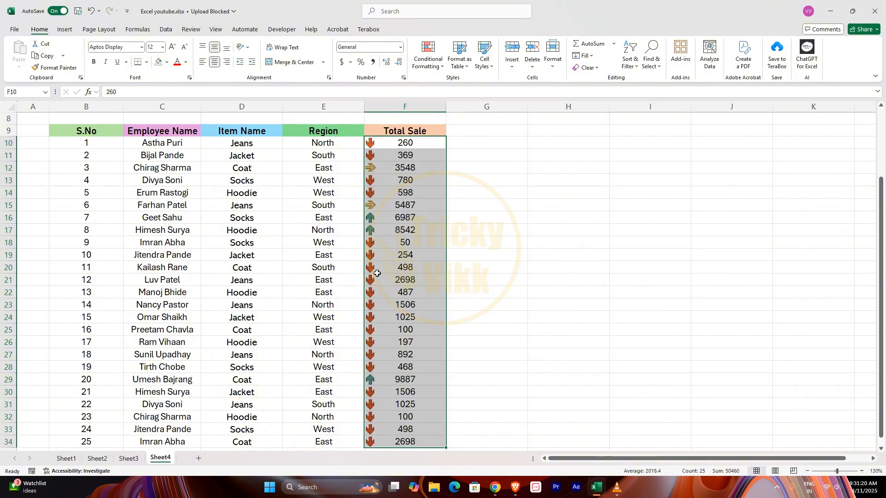
left_click(442, 67)
mouse_move(480, 162)
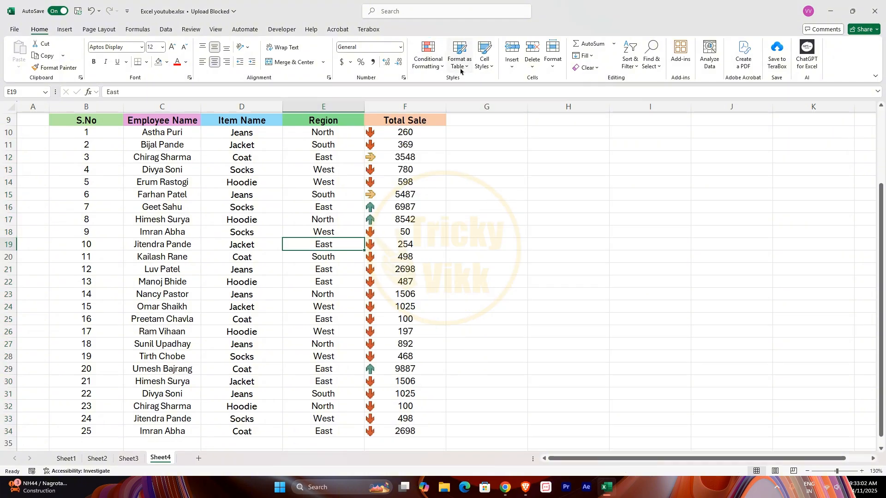
left_click(460, 70)
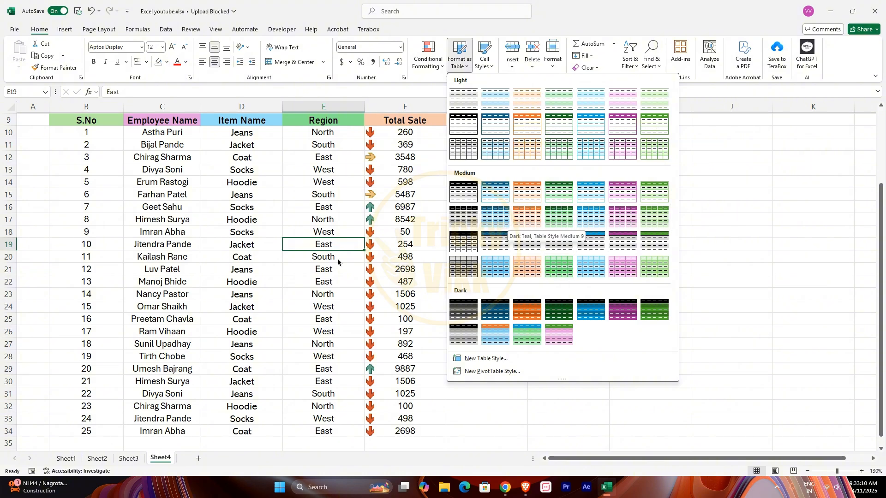
left_click(327, 275)
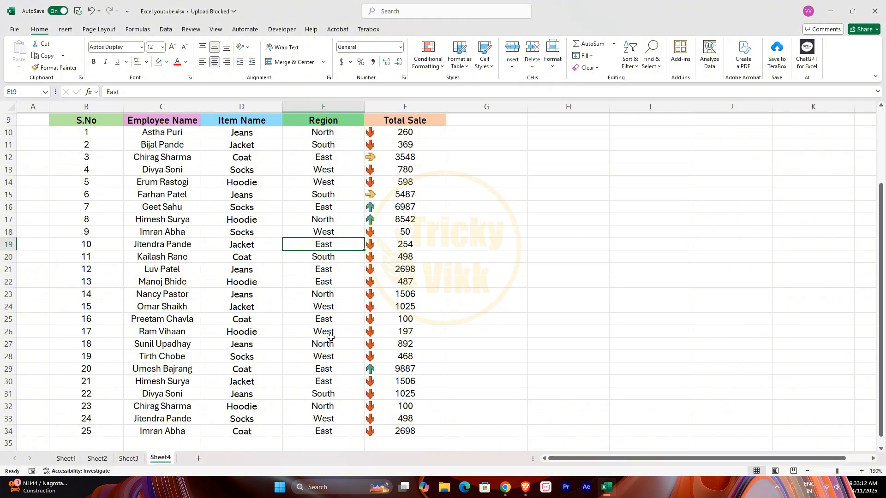
Format the monthly sales range B6:F18 on Sheet3 as a table with headers, using Green, Table Style Light 14
left_click(128, 459)
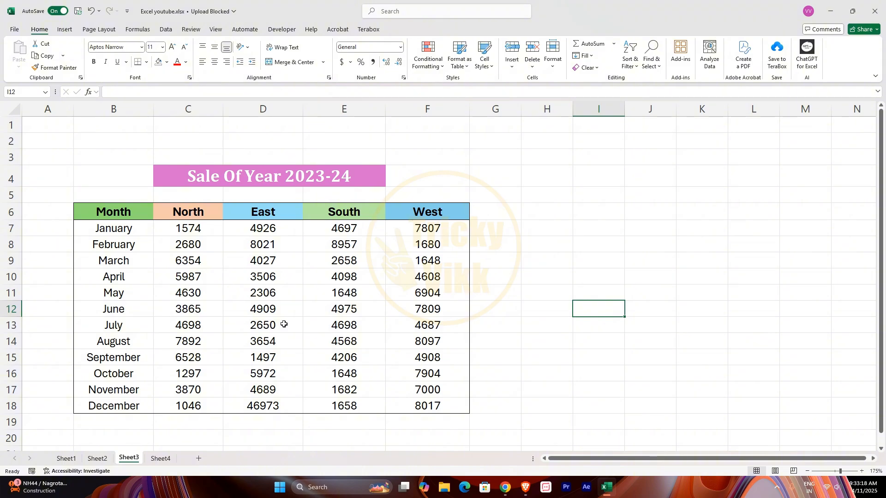
left_click_drag(89, 212, 415, 405)
left_click(263, 357)
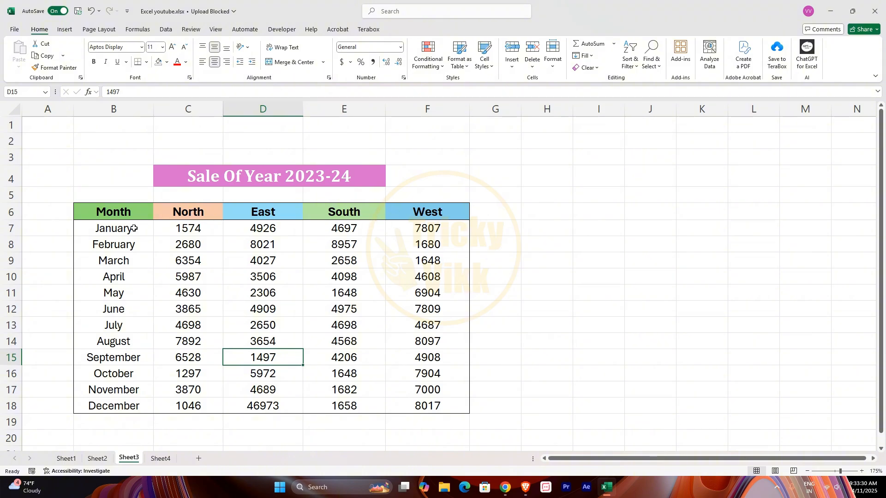
left_click(106, 213)
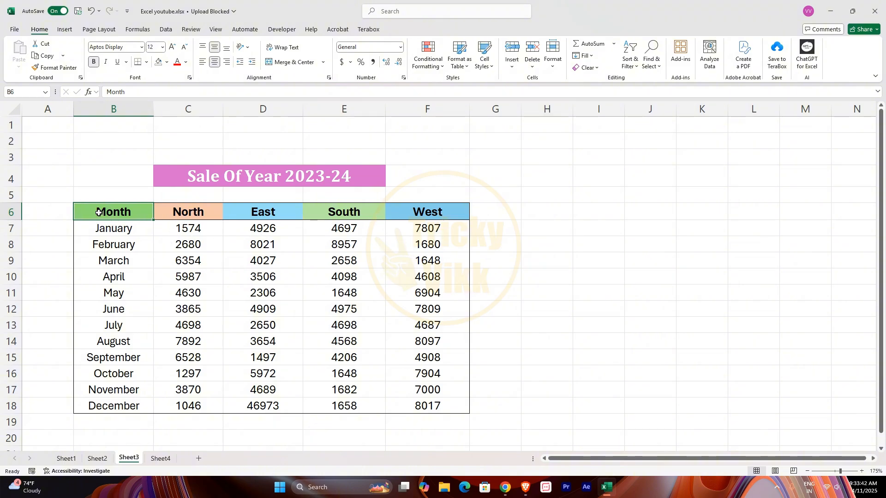
left_click_drag(98, 211, 454, 409)
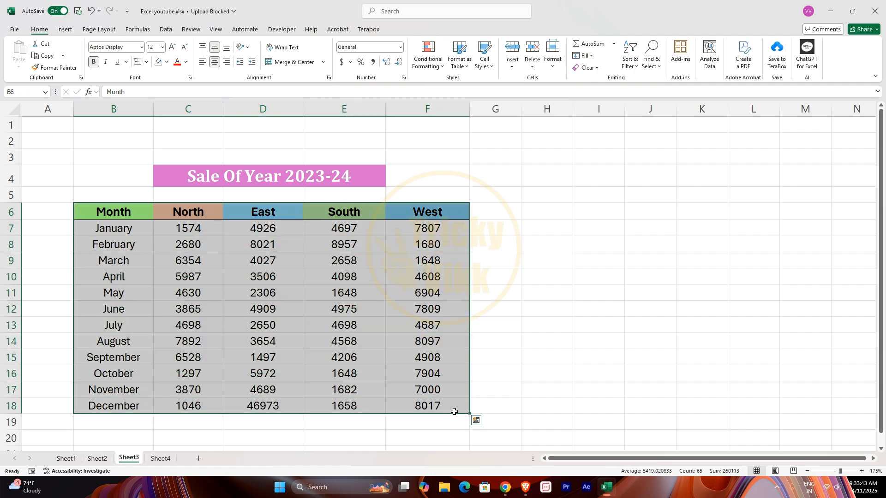
left_click(393, 320)
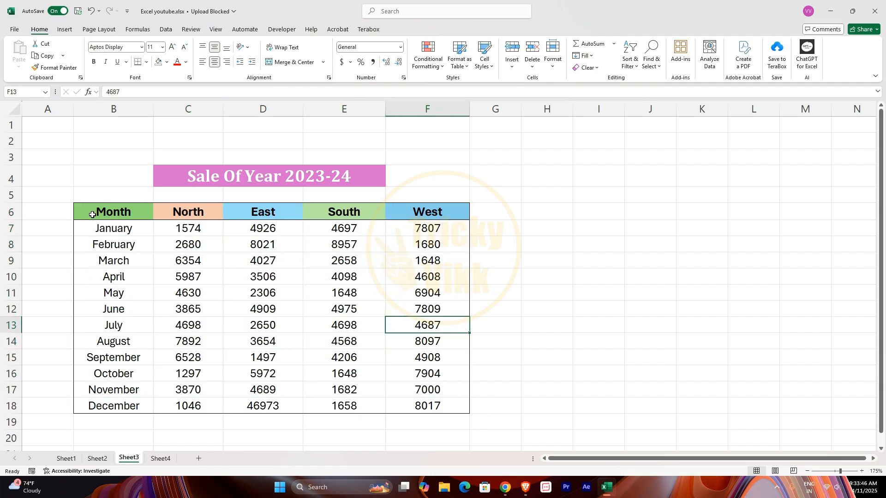
left_click_drag(89, 212, 428, 405)
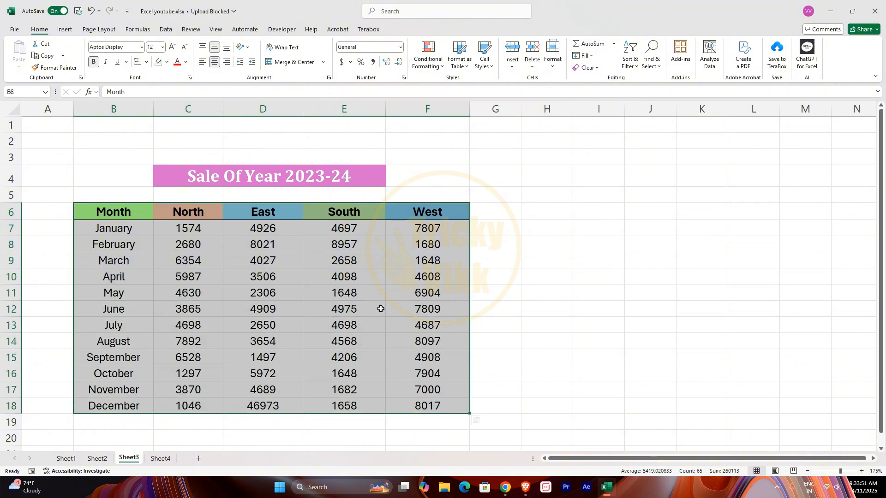
left_click(263, 309)
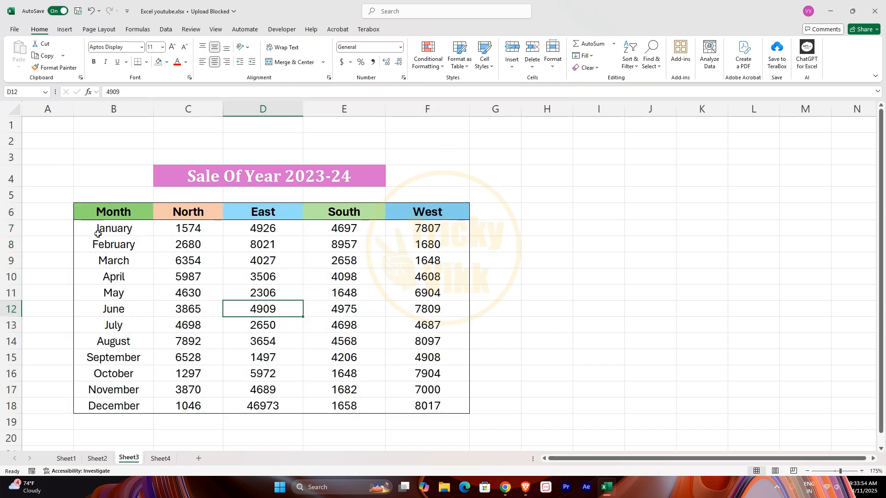
left_click_drag(90, 215, 453, 405)
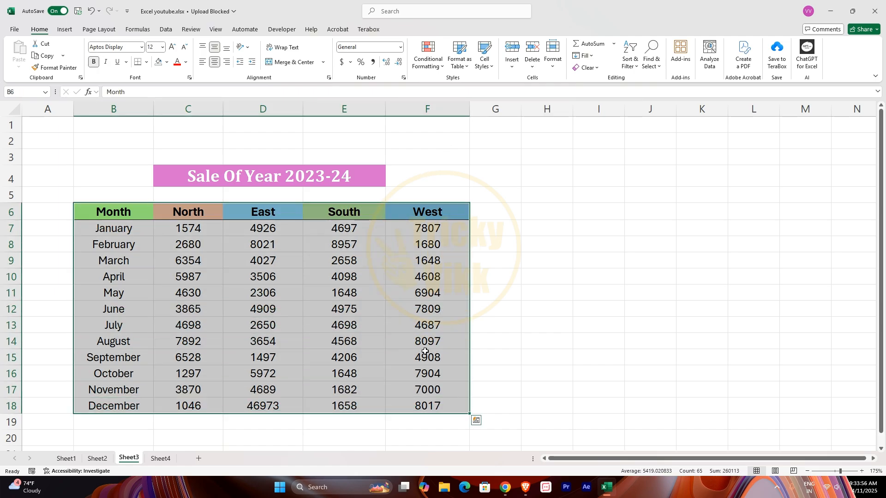
left_click(467, 68)
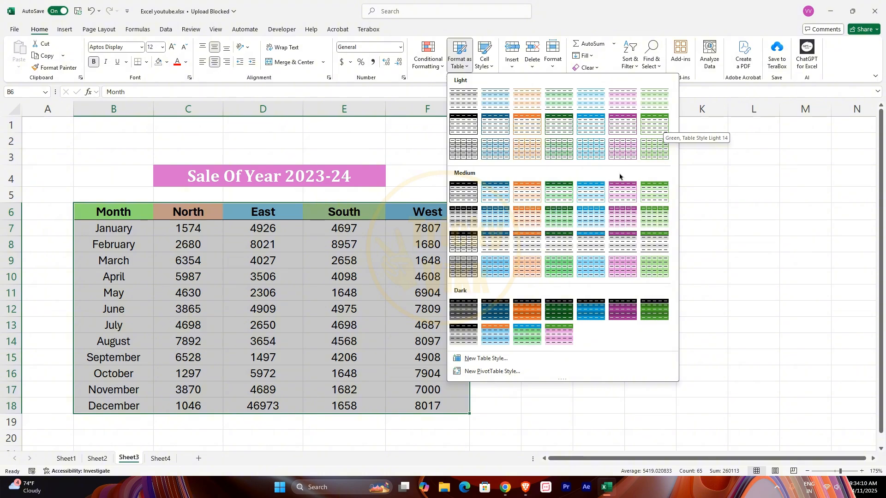
left_click(655, 130)
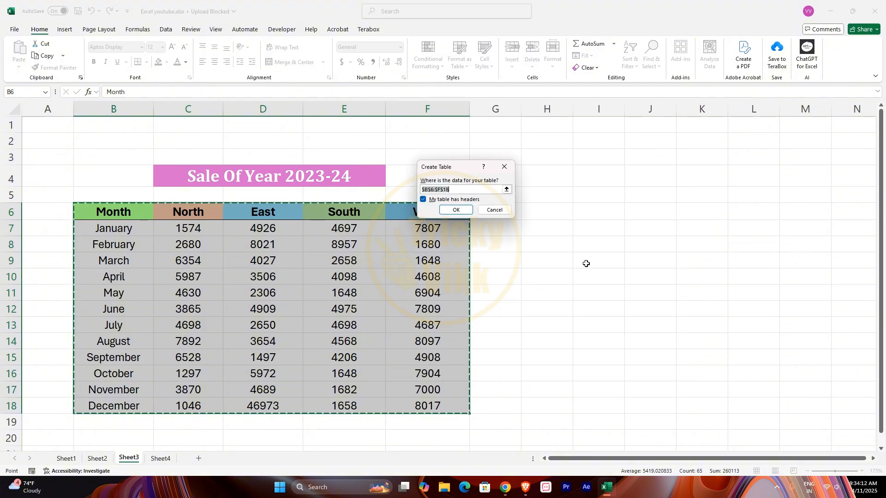
left_click(456, 209)
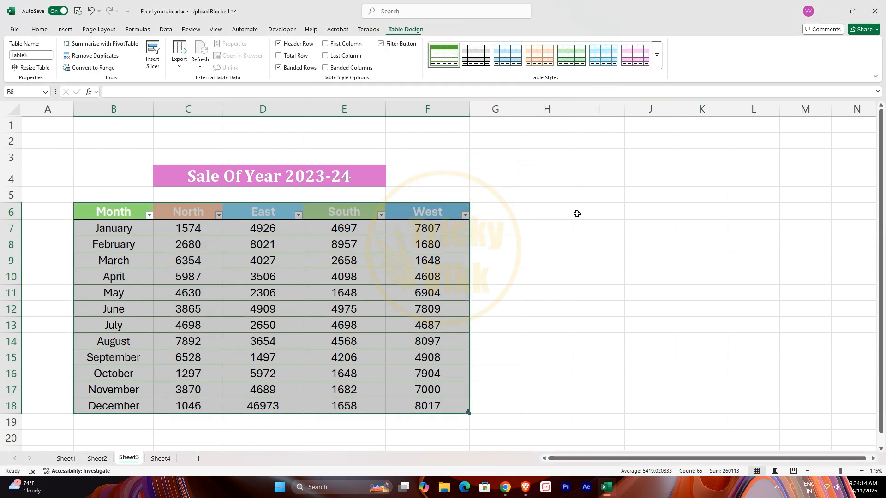
Change the monthly sales table to the light purple style with banded rows and cell gridlines
left_click(231, 310)
left_click_drag(95, 212, 393, 407)
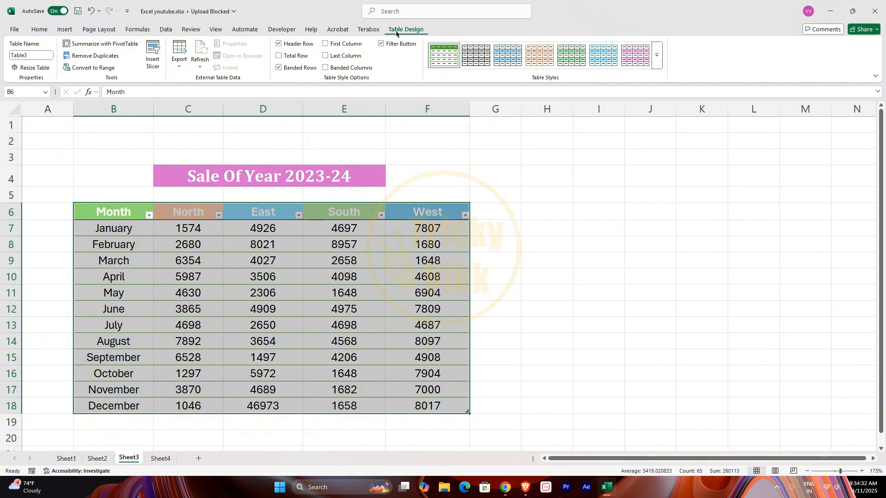
left_click(445, 328)
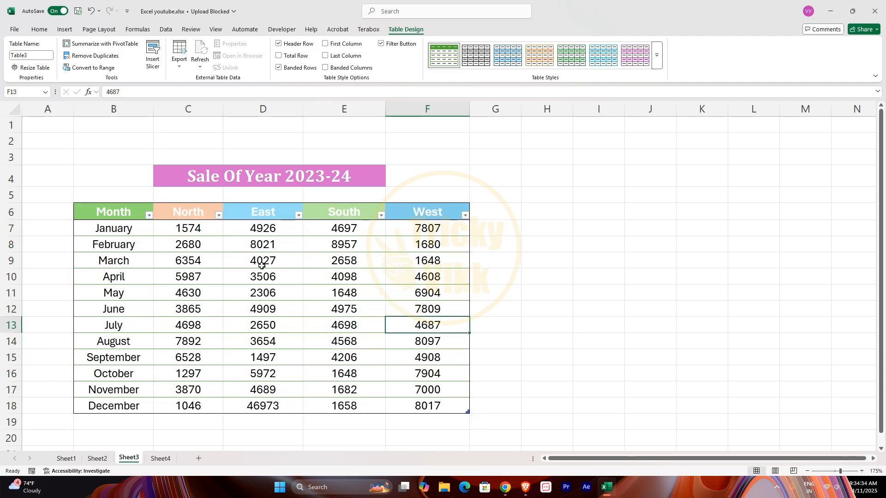
left_click_drag(88, 212, 414, 405)
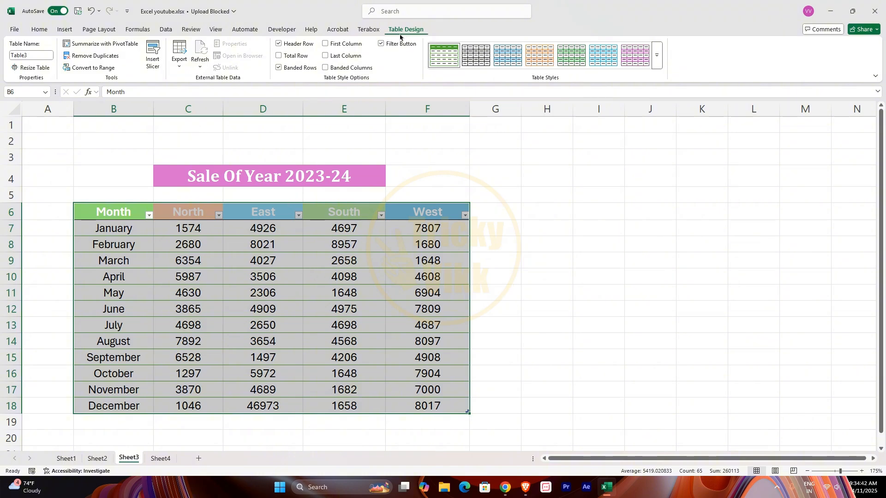
left_click(656, 57)
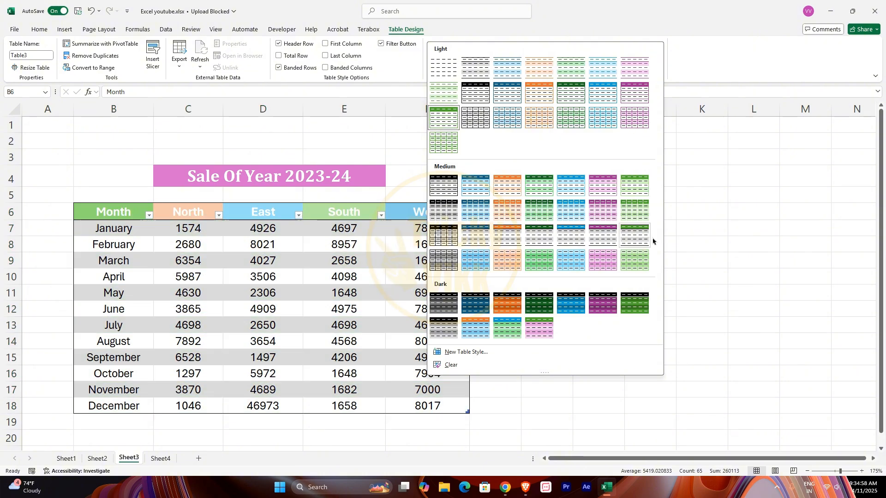
left_click(635, 124)
left_click(318, 321)
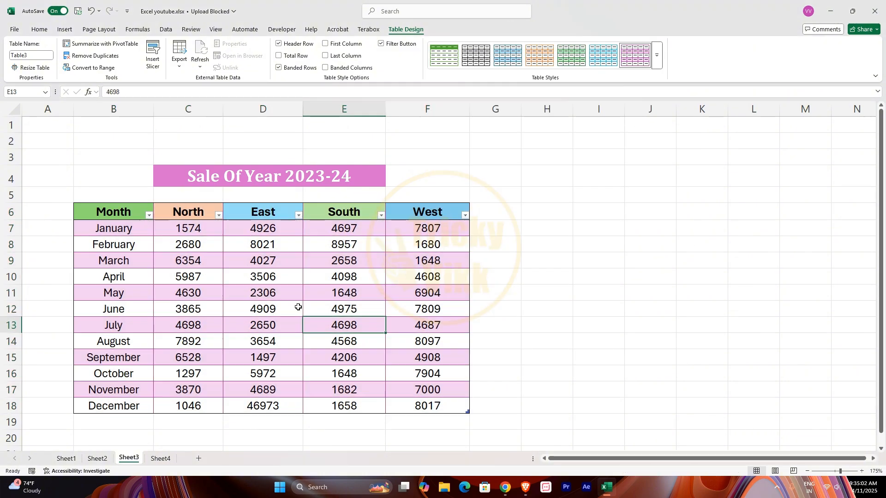
left_click_drag(113, 228, 427, 405)
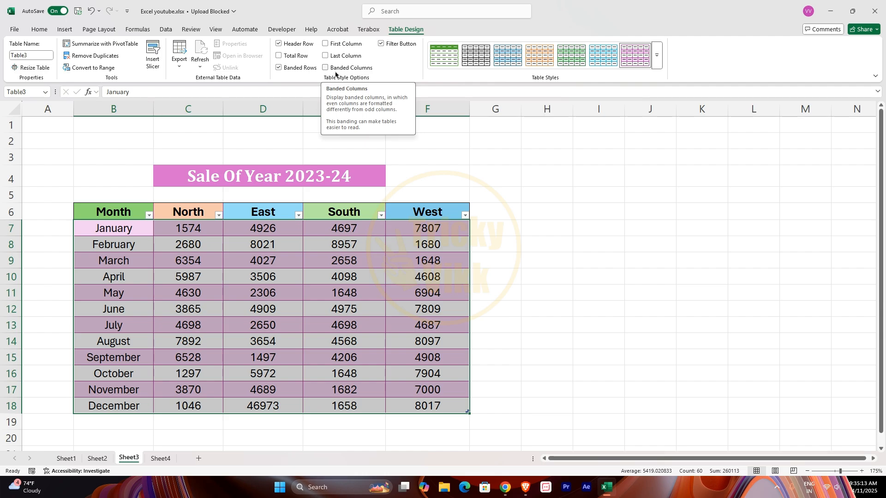
left_click(139, 243)
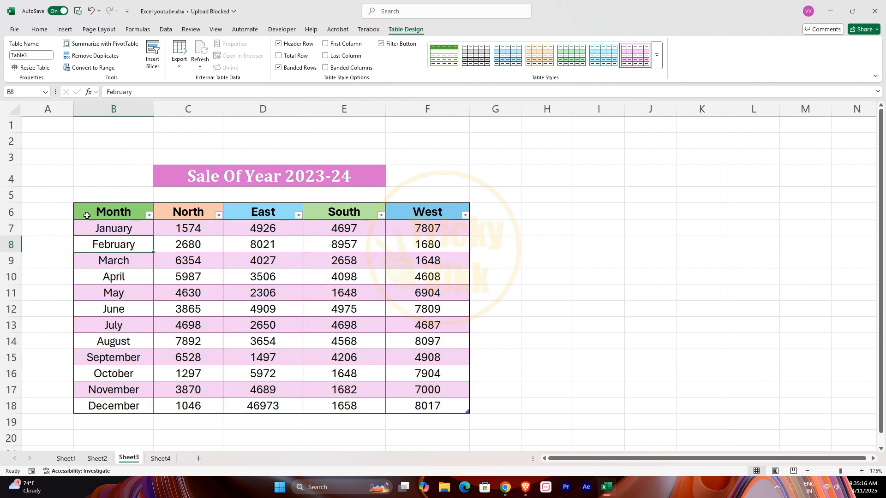
left_click_drag(87, 215, 435, 270)
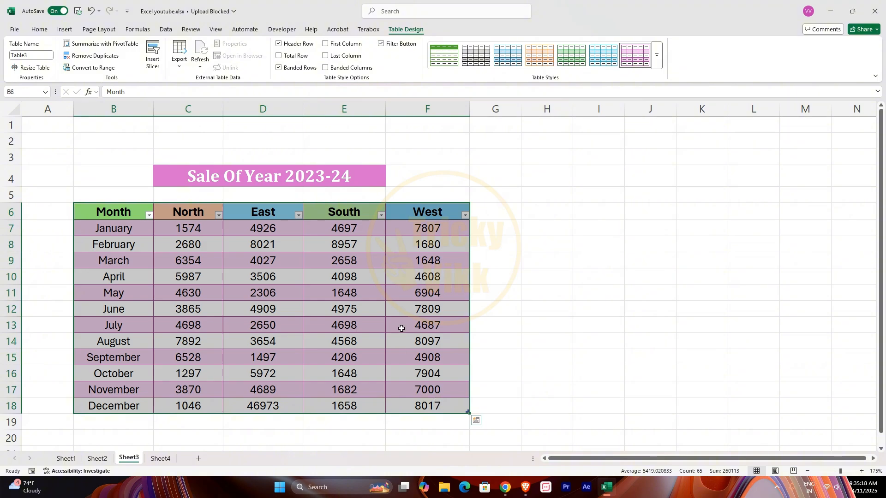
left_click(425, 293)
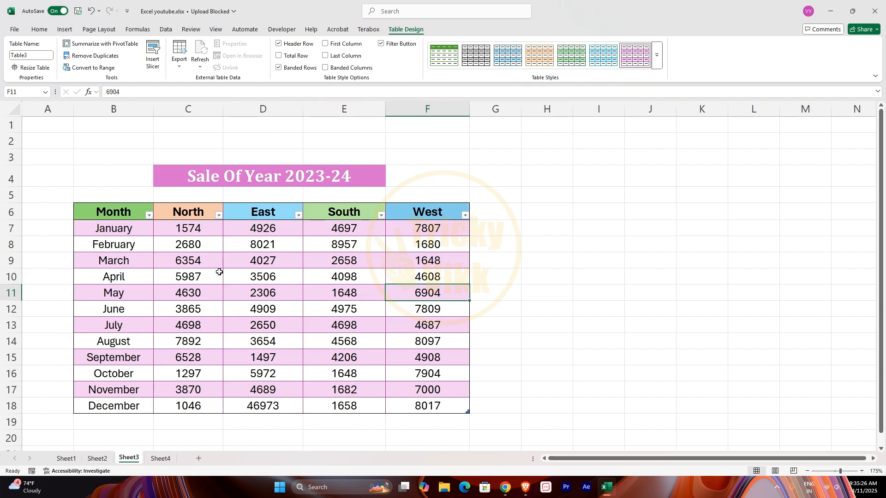
Filter the Month column to show only January and select the filtered row's cells
left_click(149, 216)
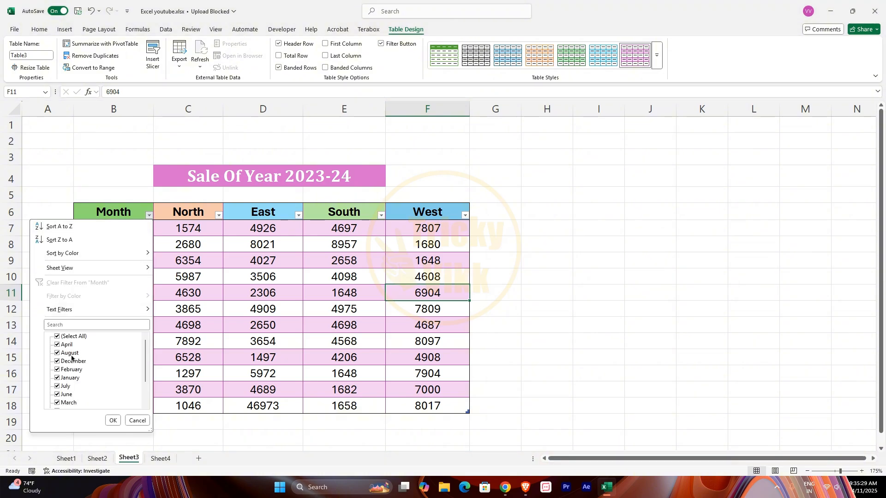
scroll(71, 358, "down", 3)
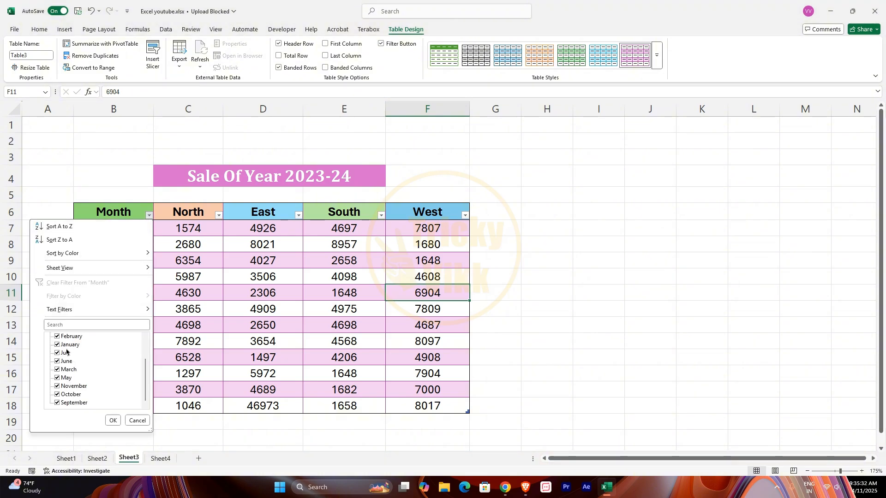
scroll(58, 347, "up", 3)
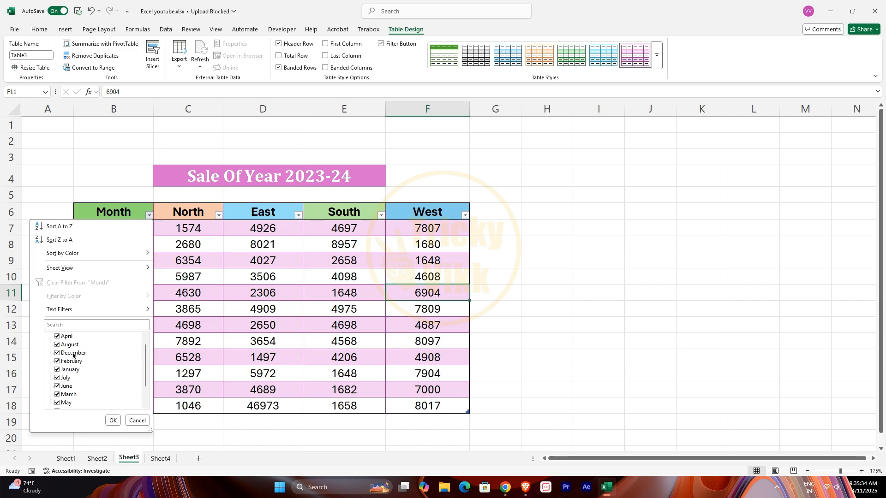
left_click(58, 336)
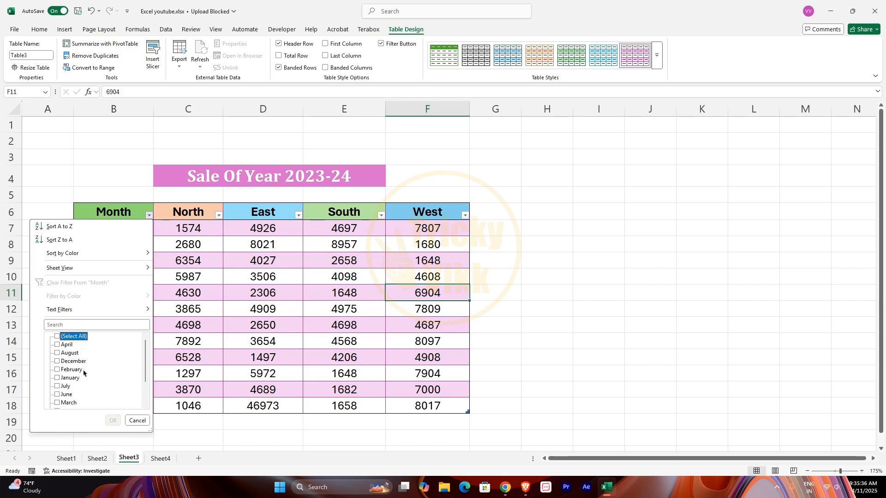
left_click(57, 378)
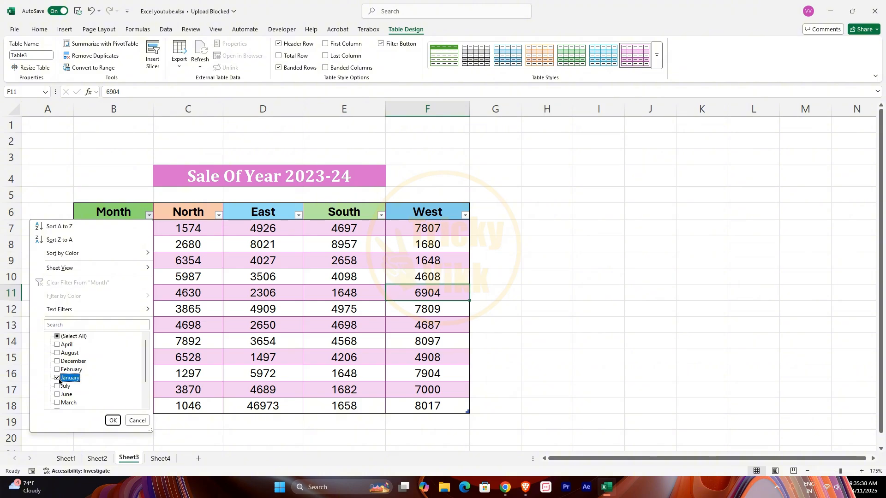
left_click(112, 420)
left_click_drag(92, 229, 423, 228)
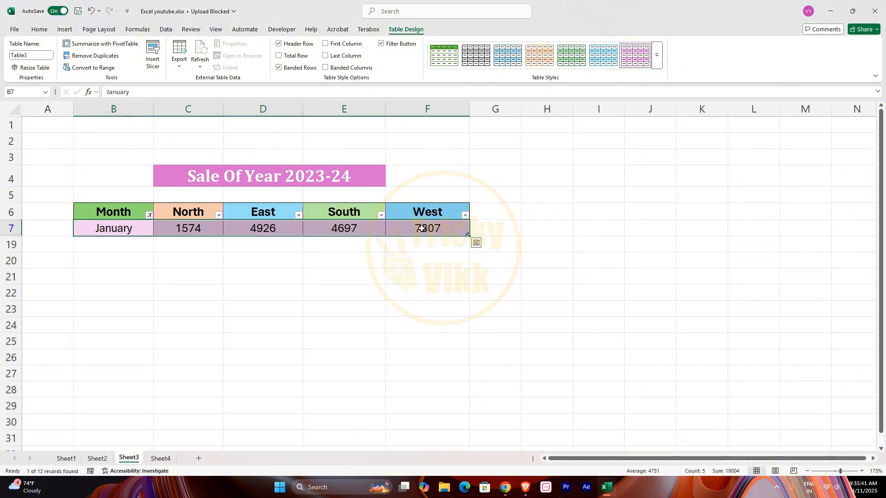
Reselect all months in the Month column filter to restore the complete table
left_click(149, 215)
left_click(70, 339)
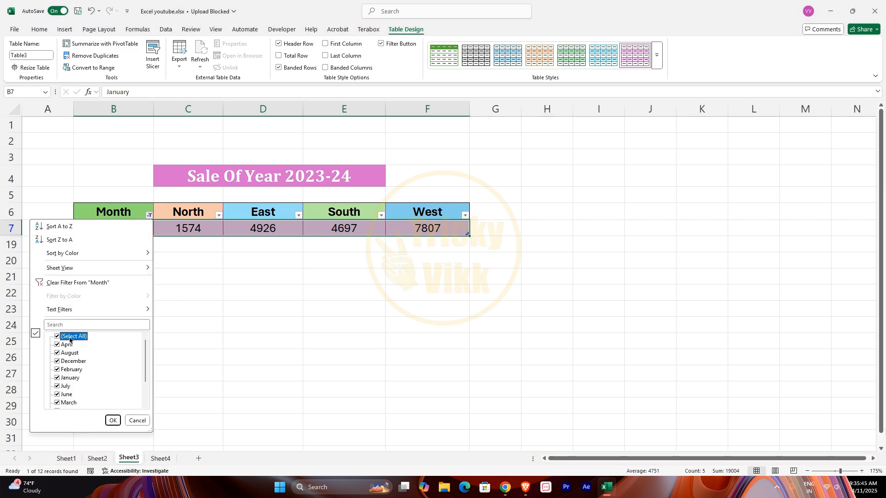
left_click(112, 420)
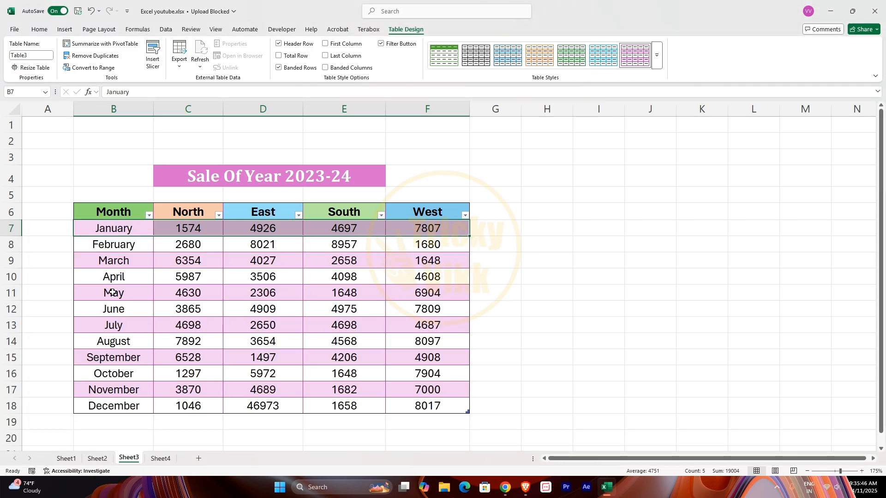
Examine the table elements offered for a new custom table style, and cancel the dialog
left_click(40, 31)
left_click(459, 56)
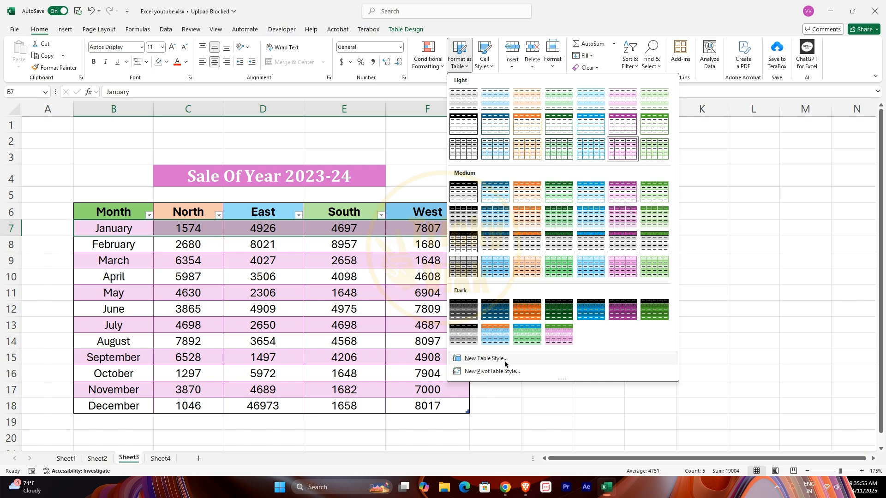
left_click(486, 358)
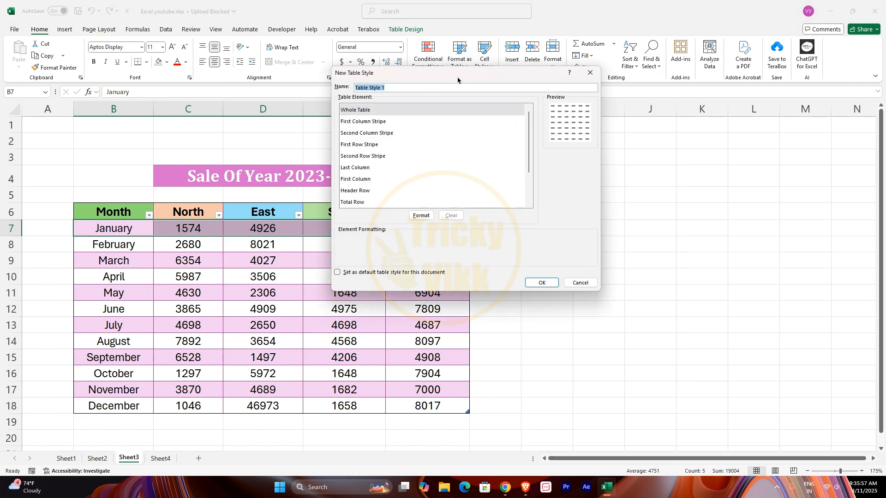
left_click_drag(458, 81, 437, 180)
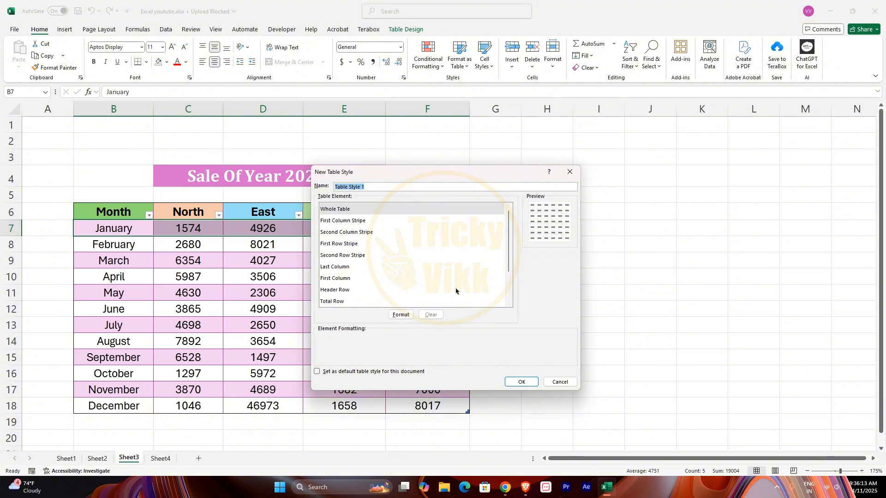
left_click(559, 382)
left_click(442, 67)
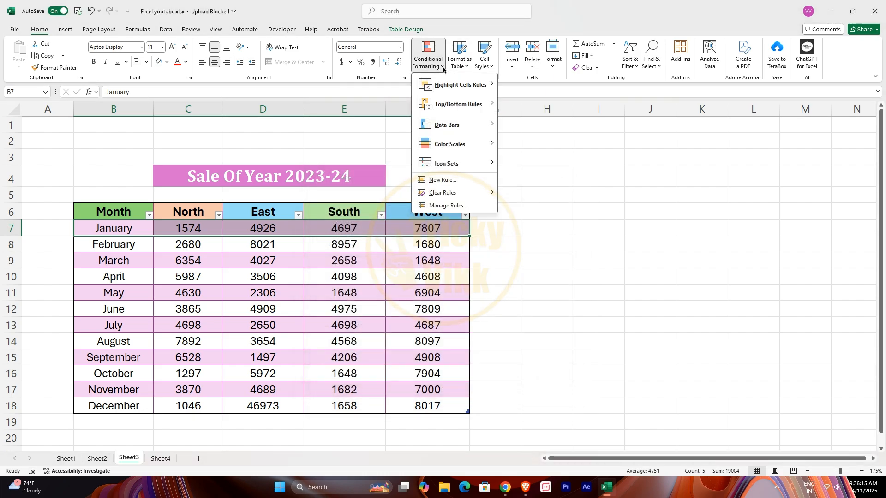
left_click(467, 66)
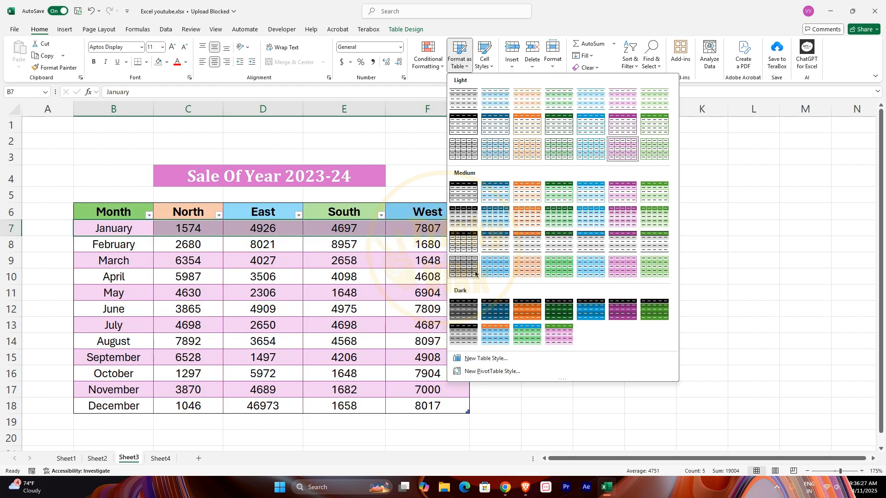
left_click(444, 68)
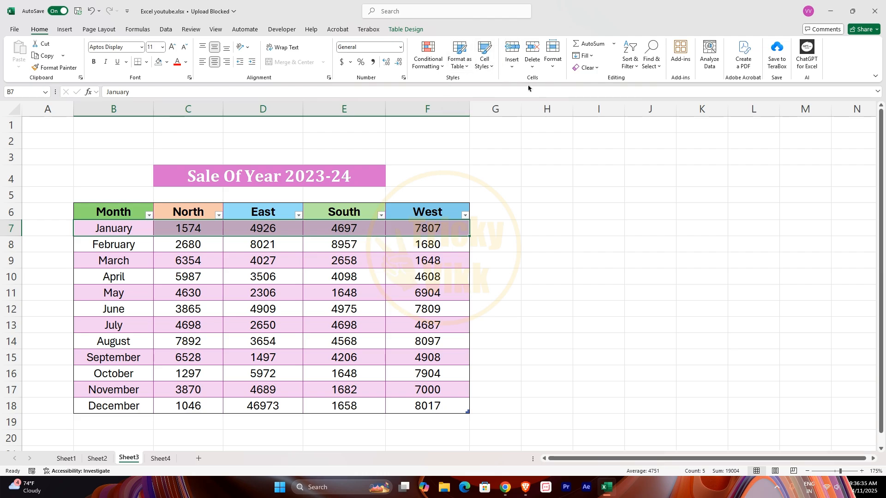
Examine the cell styles offered for the January row, and close the gallery without applying one
left_click(491, 67)
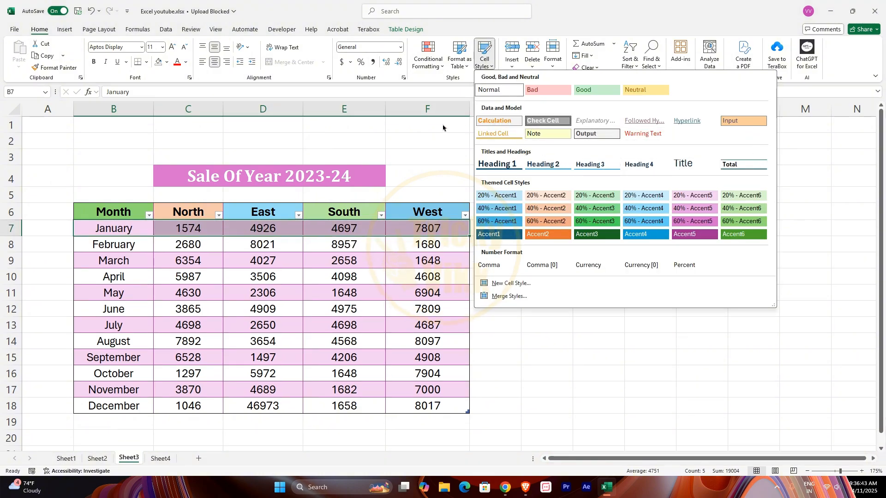
left_click(425, 123)
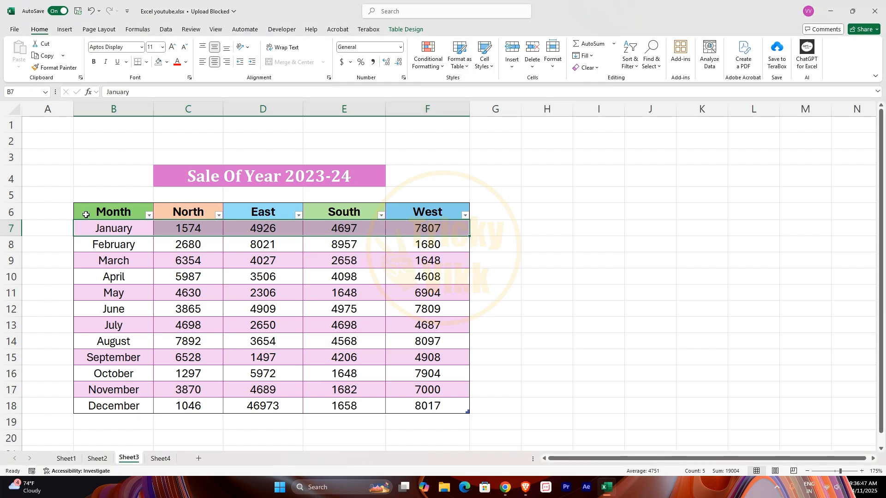
left_click_drag(86, 213, 468, 411)
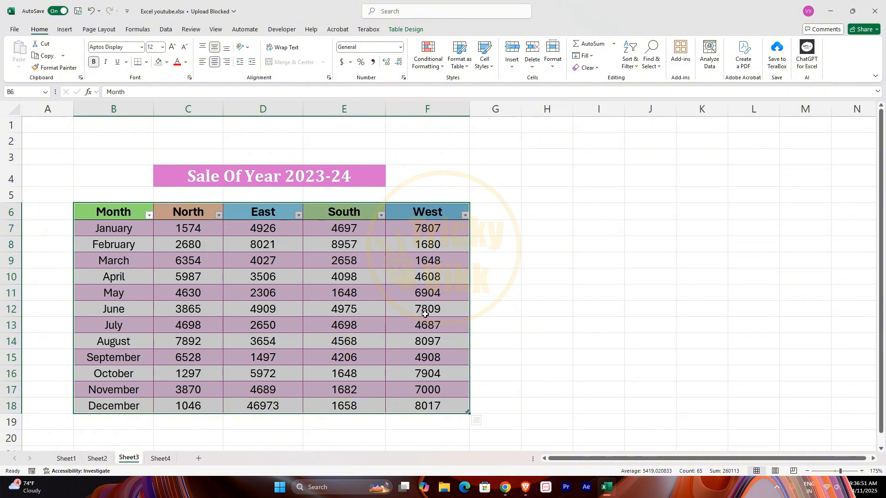
left_click(382, 311)
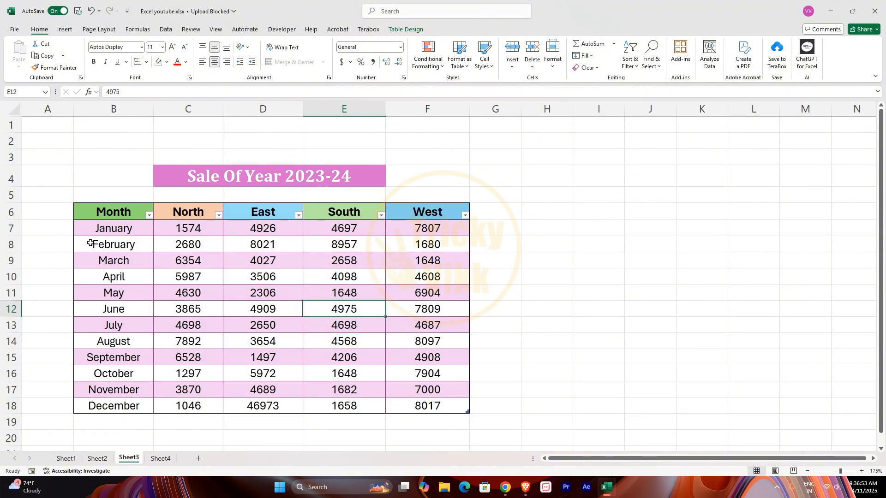
left_click_drag(90, 228, 438, 279)
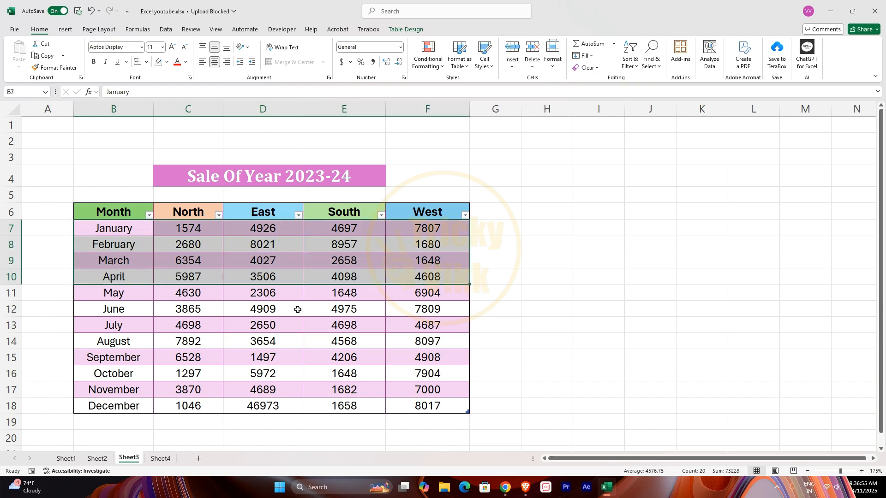
left_click(298, 309)
left_click(189, 262)
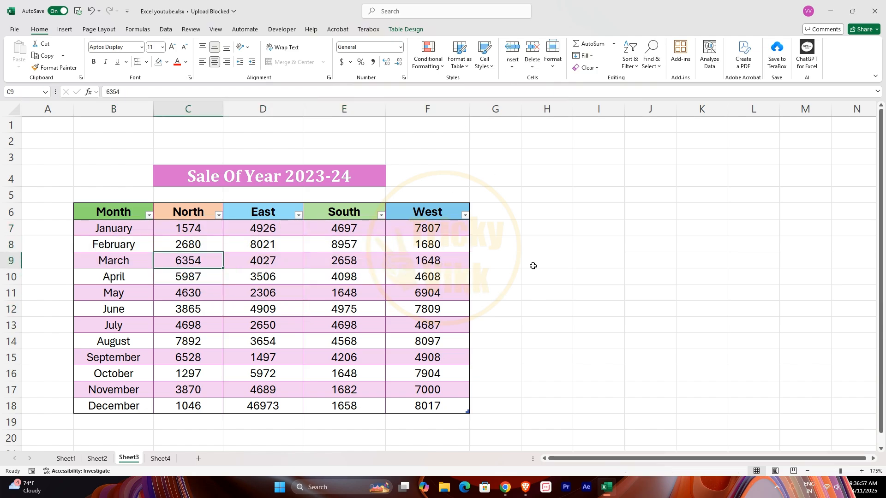
left_click(162, 324)
Compare the cell style and table style galleries for the January to December data rows, without applying any style
left_click_drag(91, 229, 450, 408)
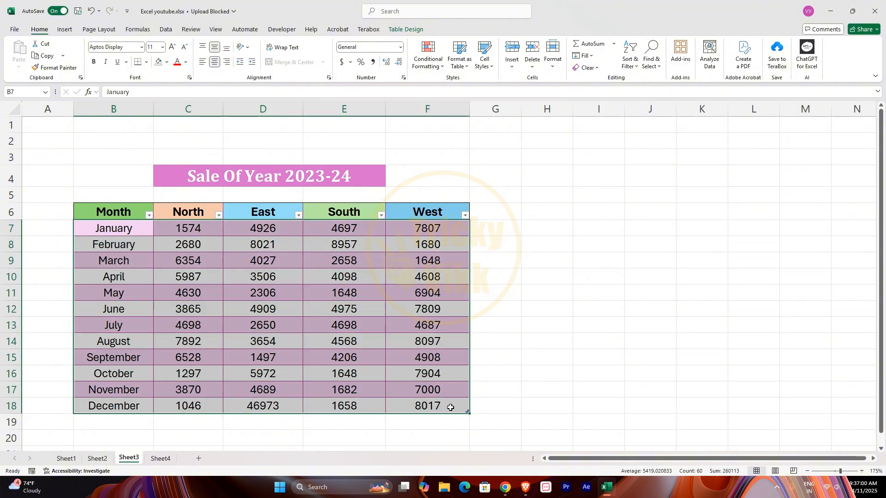
left_click(491, 68)
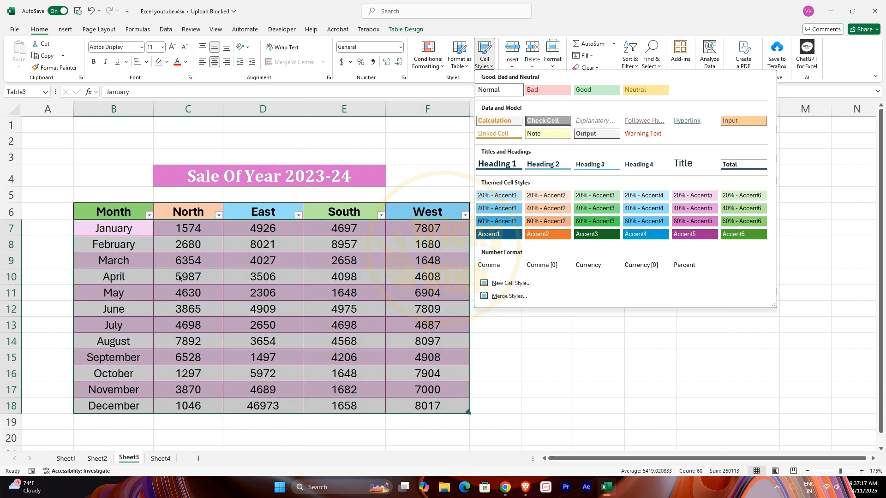
left_click(317, 279)
left_click(467, 69)
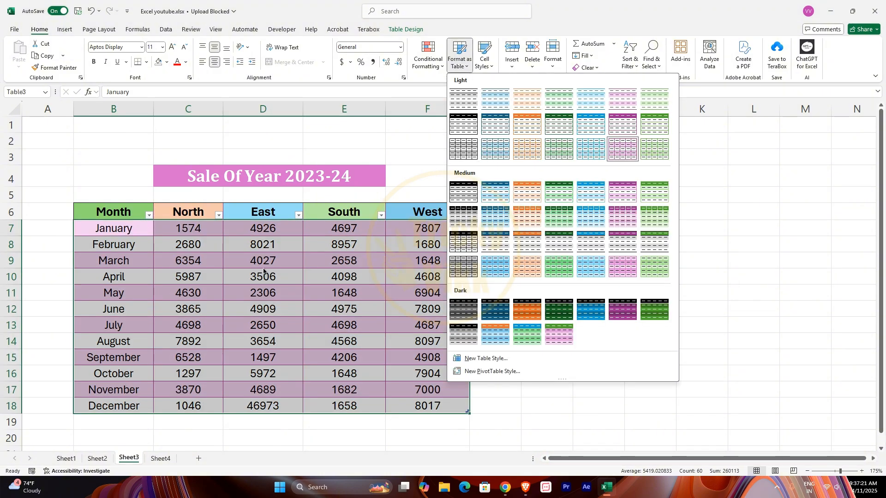
left_click(318, 282)
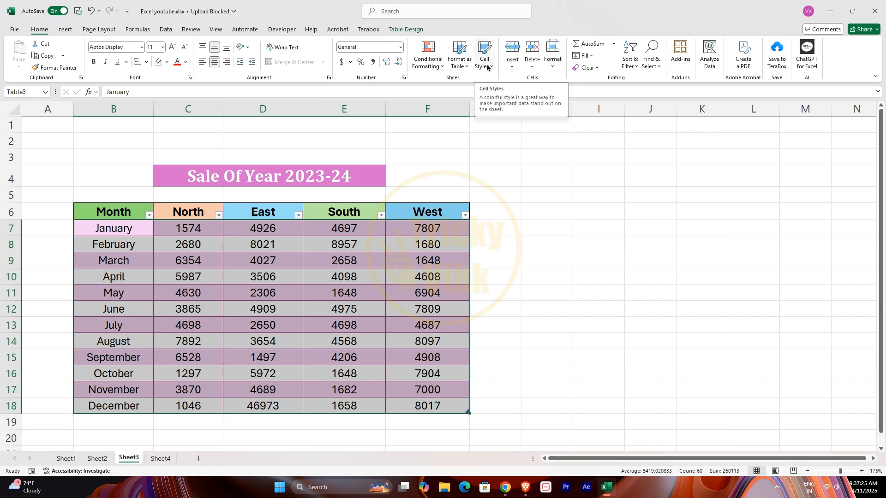
left_click(219, 358)
left_click_drag(89, 226, 459, 407)
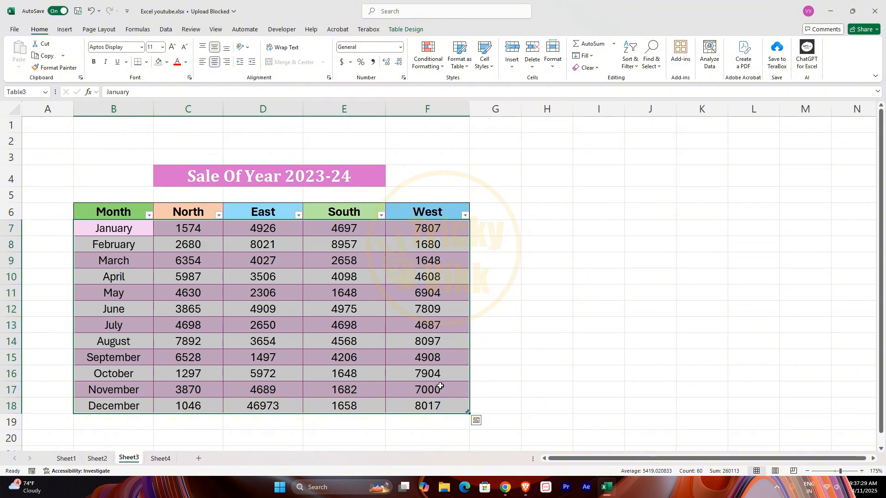
left_click(490, 67)
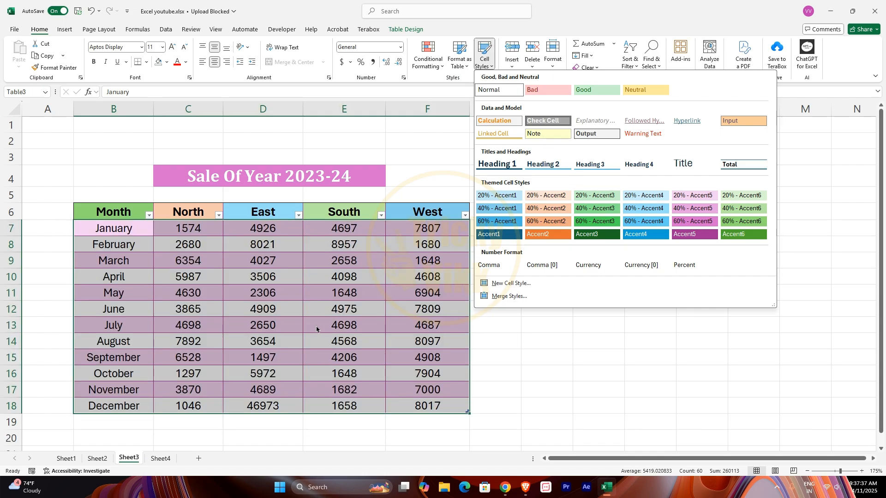
left_click(311, 295)
left_click(218, 280)
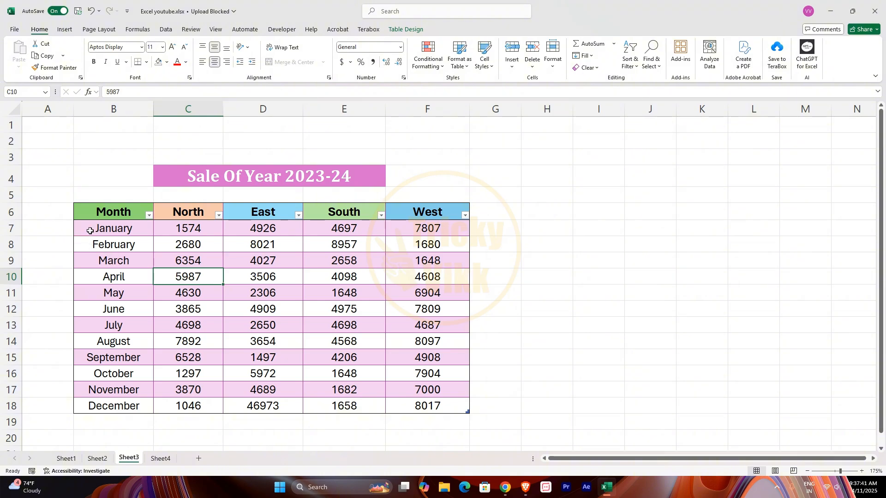
Apply the Calculation cell style to the February row, from the month name through the West value
left_click(82, 244)
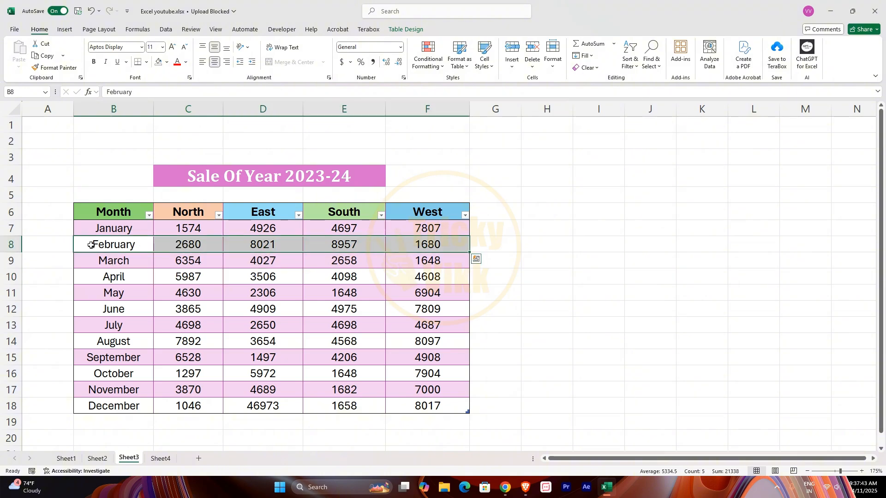
left_click_drag(89, 245, 429, 245)
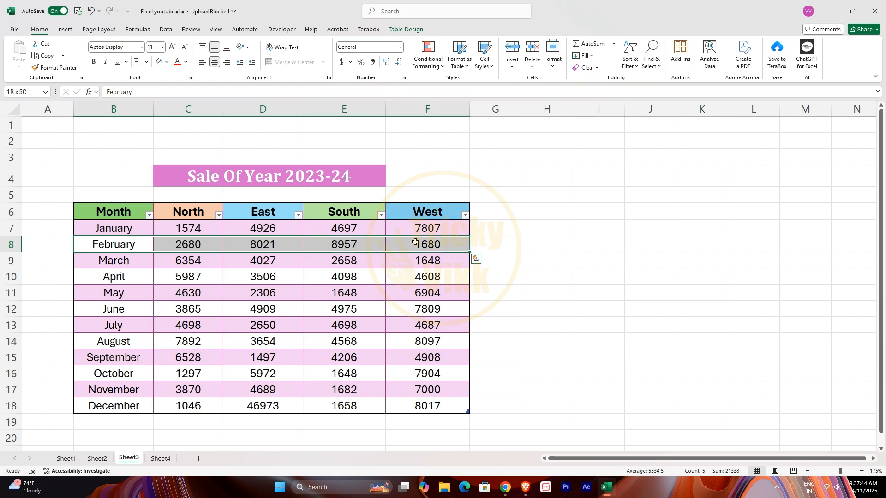
left_click(492, 70)
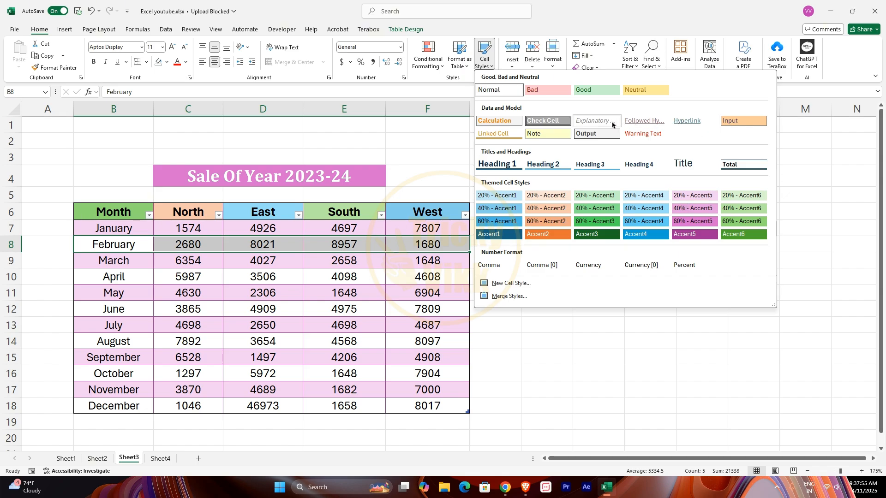
left_click(500, 122)
left_click_drag(94, 246, 405, 245)
left_click(417, 325)
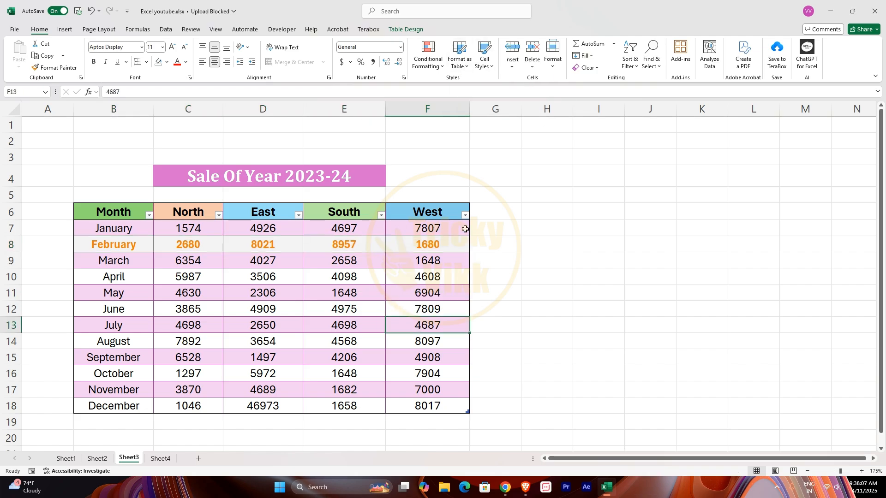
Review the cell style categories for all of the table's month rows, and close the gallery without applying a style
left_click_drag(89, 214, 451, 405)
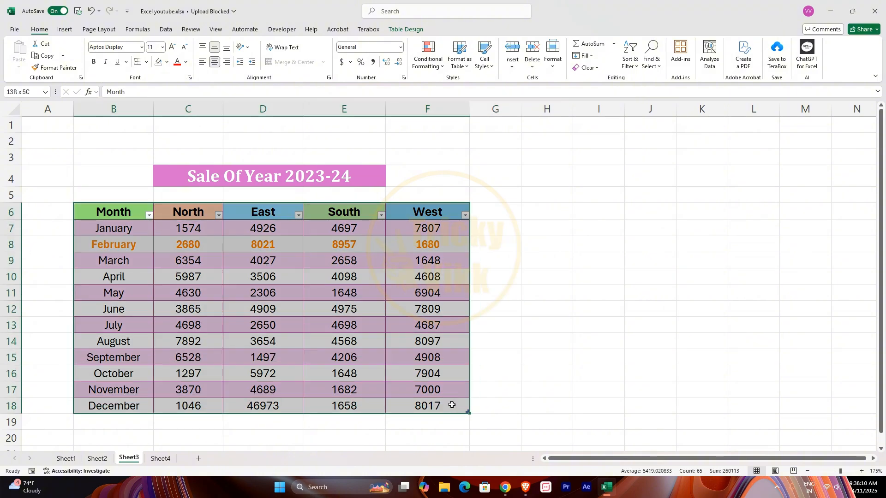
left_click(438, 295)
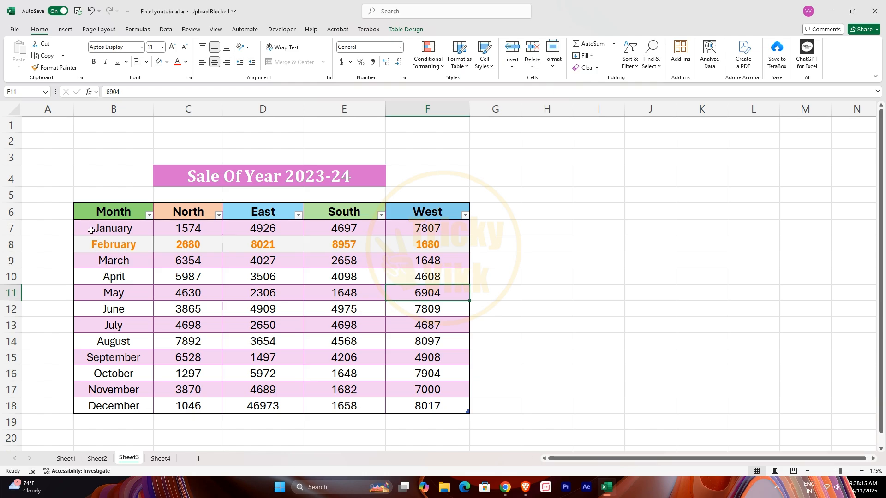
left_click_drag(97, 229, 425, 407)
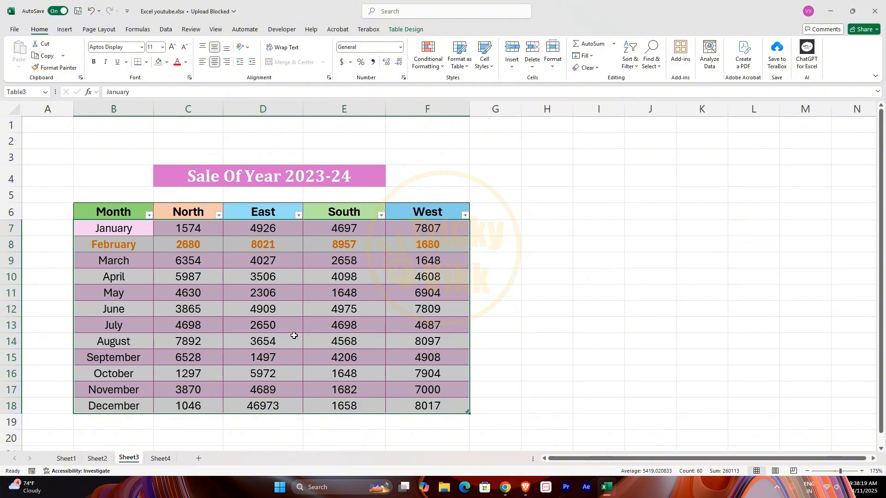
left_click(486, 61)
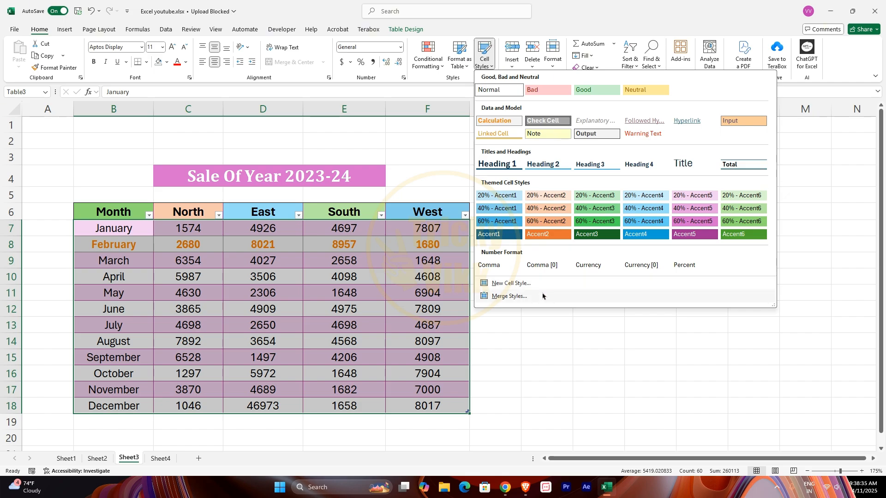
left_click(411, 279)
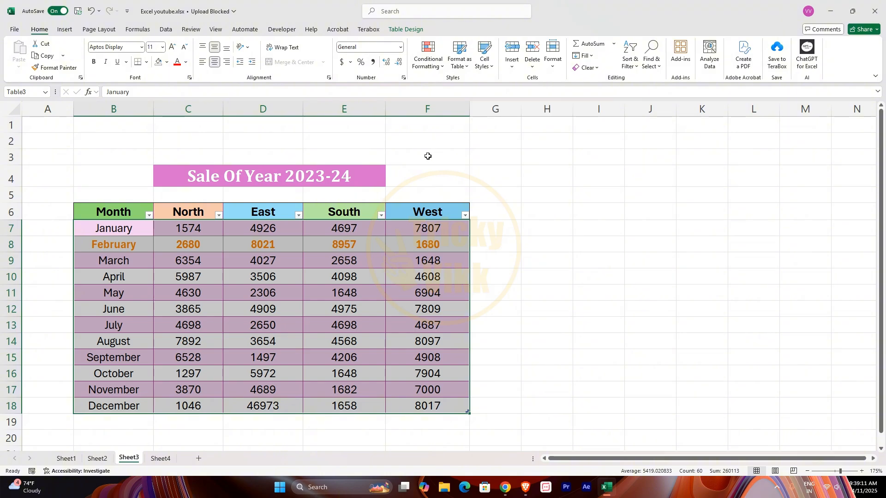
left_click(324, 308)
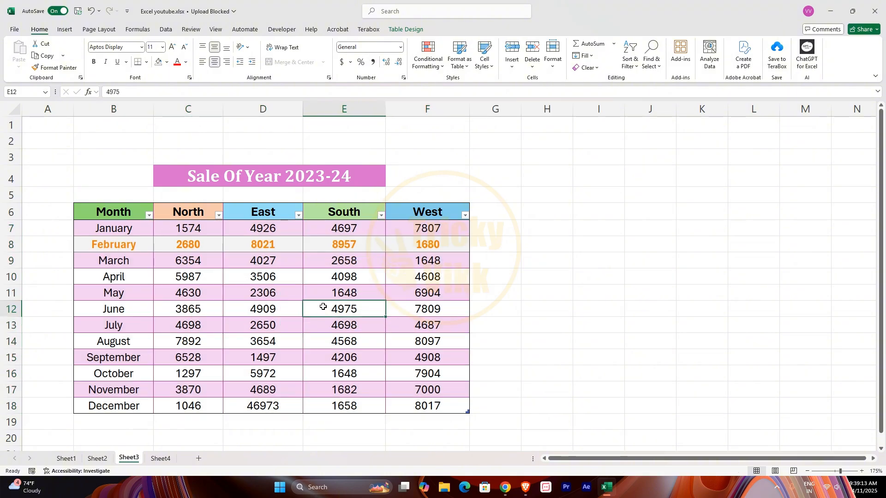